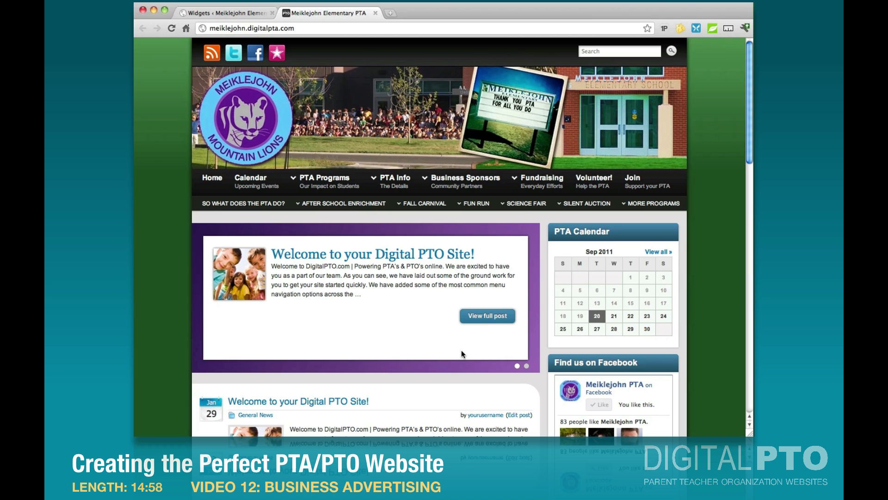
Step: Examine the site's home page for possible ad locations among the news posts, the sidebar widgets and the footer
scroll(641, 280, down, 5)
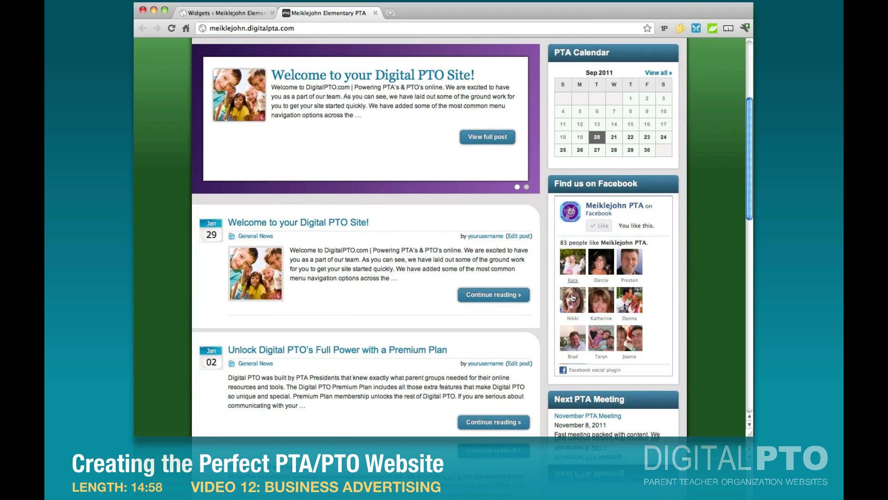
scroll(600, 153, up, 3)
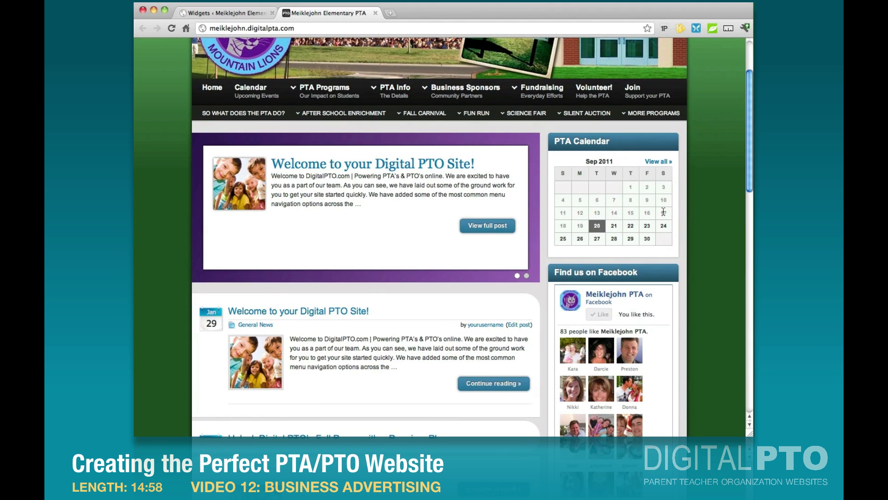
scroll(378, 209, down, 4)
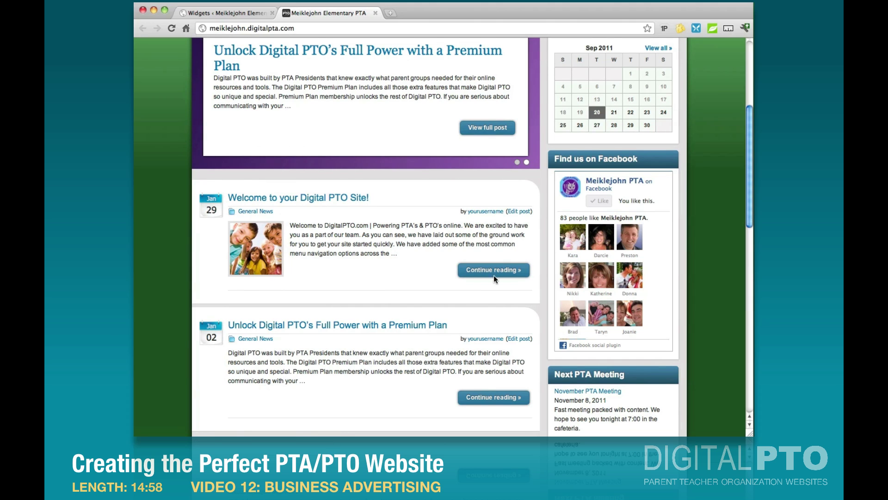
scroll(342, 344, down, 1)
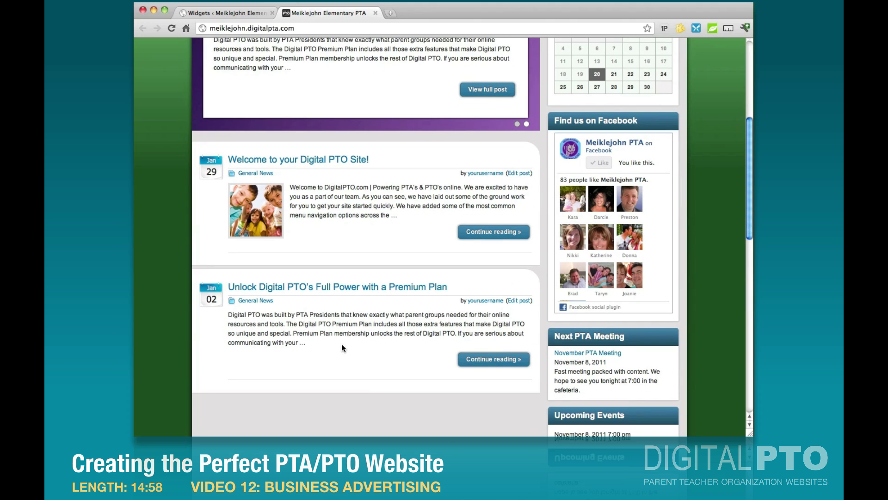
scroll(461, 383, down, 10)
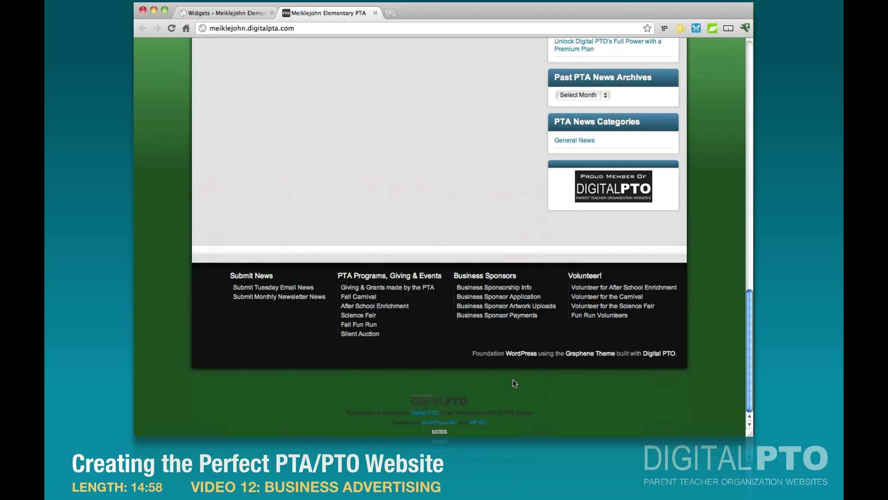
scroll(513, 379, up, 15)
scroll(386, 348, down, 3)
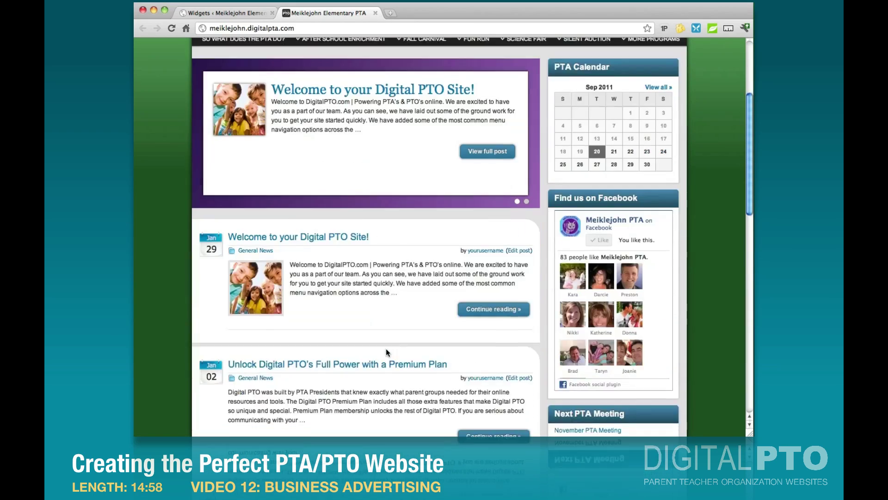
Step: View the full "Welcome to your Digital PTO Site!" news post from its start to the comments area
scroll(386, 348, down, 2)
click(294, 185)
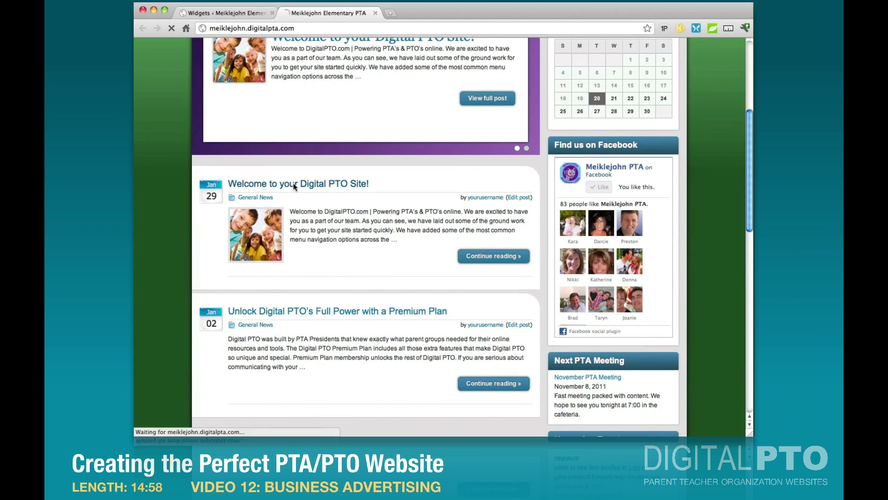
scroll(434, 295, down, 5)
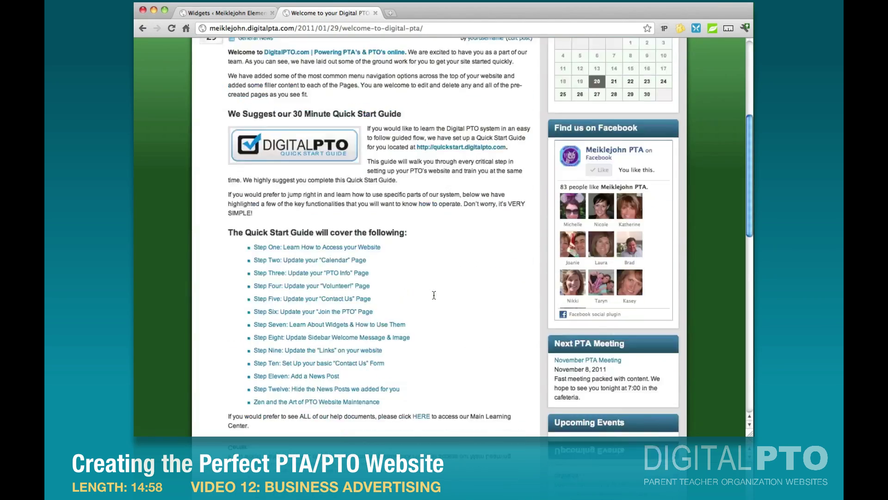
scroll(434, 294, down, 7)
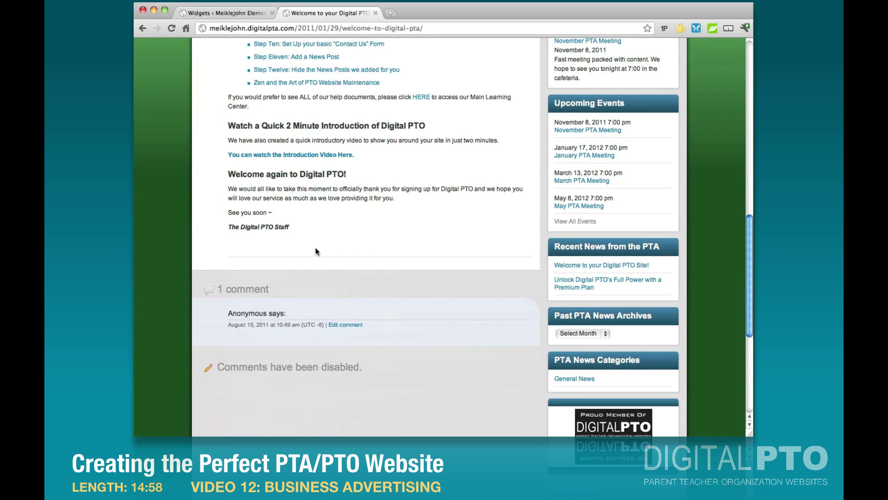
key(Home)
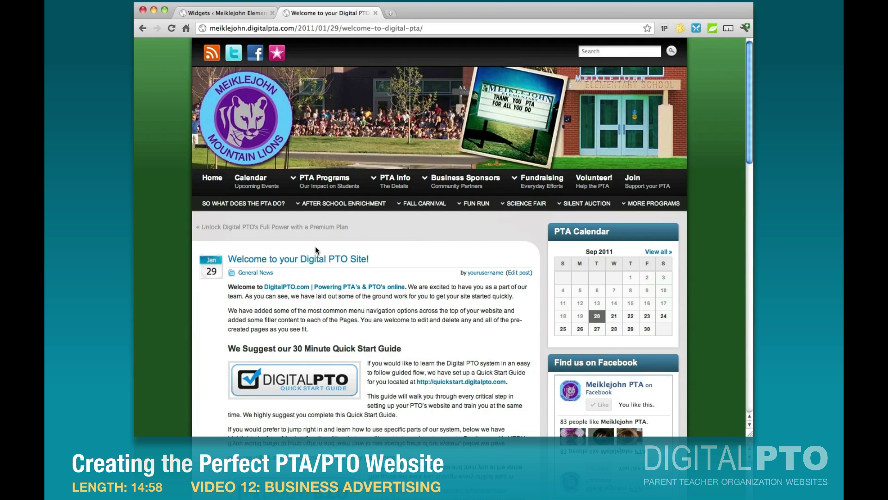
Step: View the PTA Info page and look through its list of sub-pages
click(391, 180)
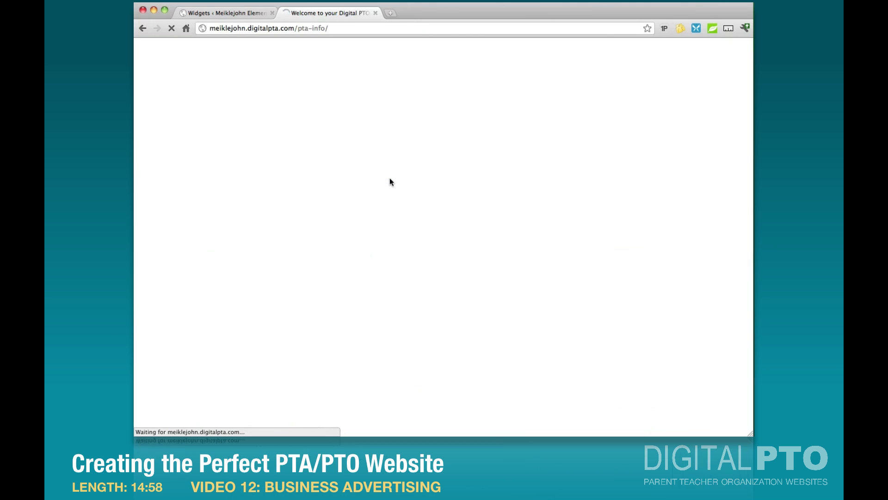
scroll(353, 243, down, 6)
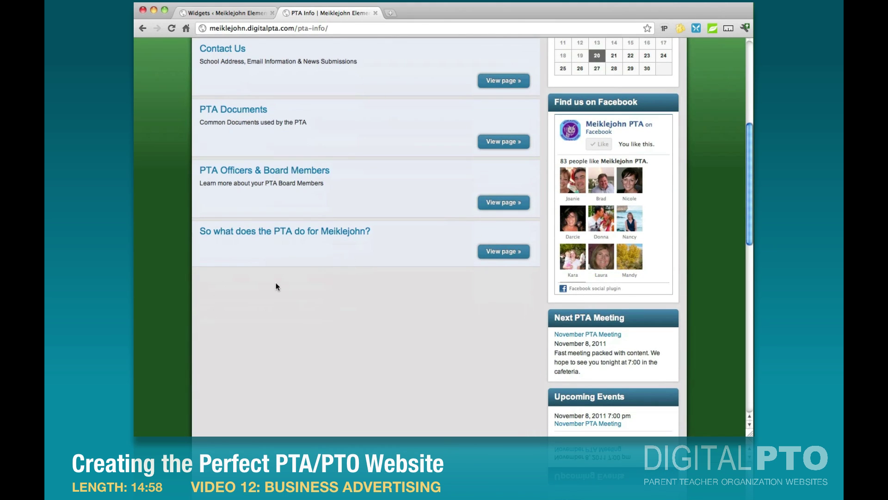
scroll(282, 259, up, 6)
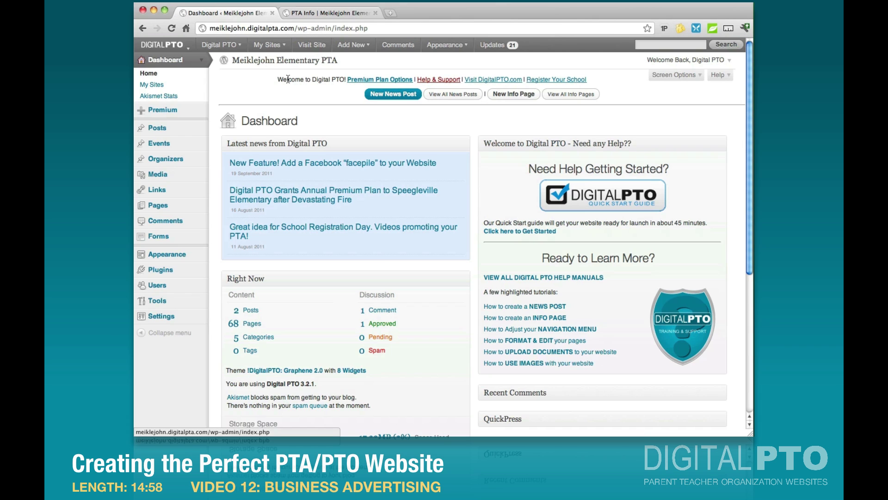
Step: In the site's admin area, start a new ad group in the Datafeedr Random Ads tool
click(200, 303)
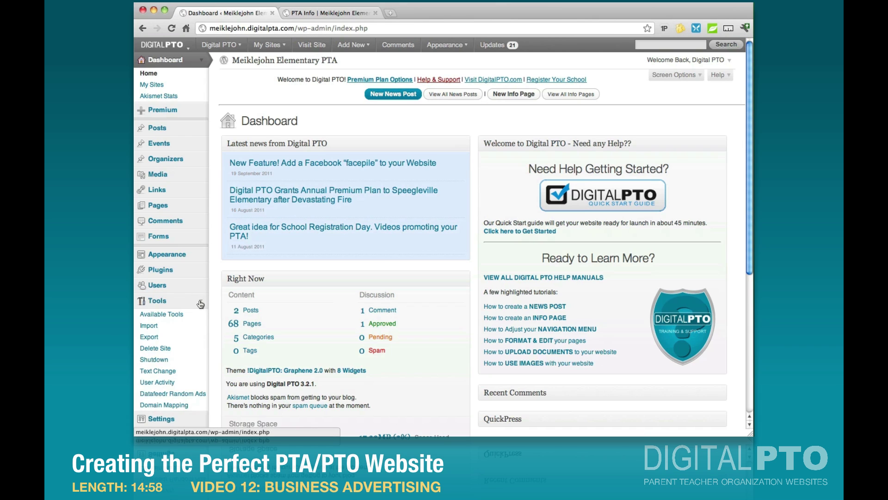
scroll(218, 280, down, 5)
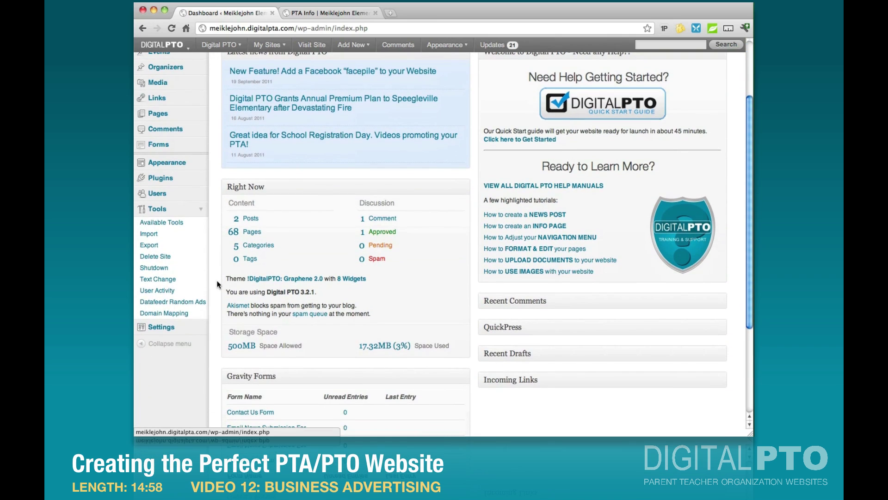
click(196, 302)
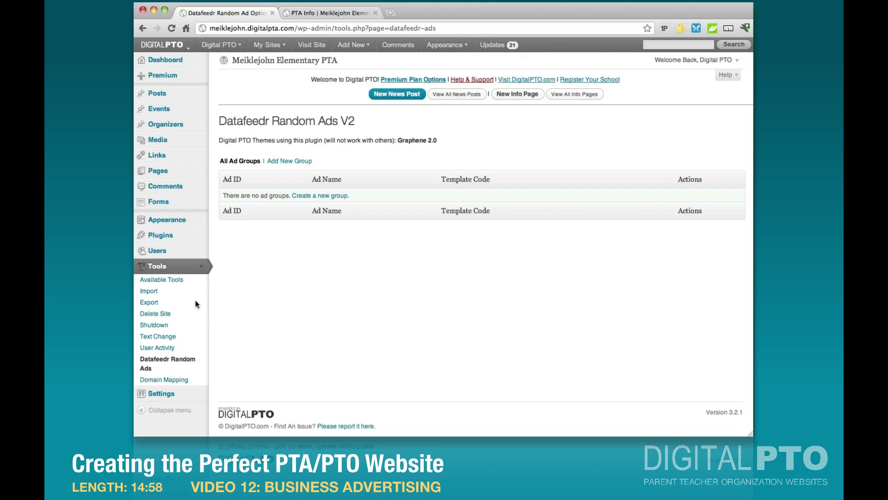
click(315, 196)
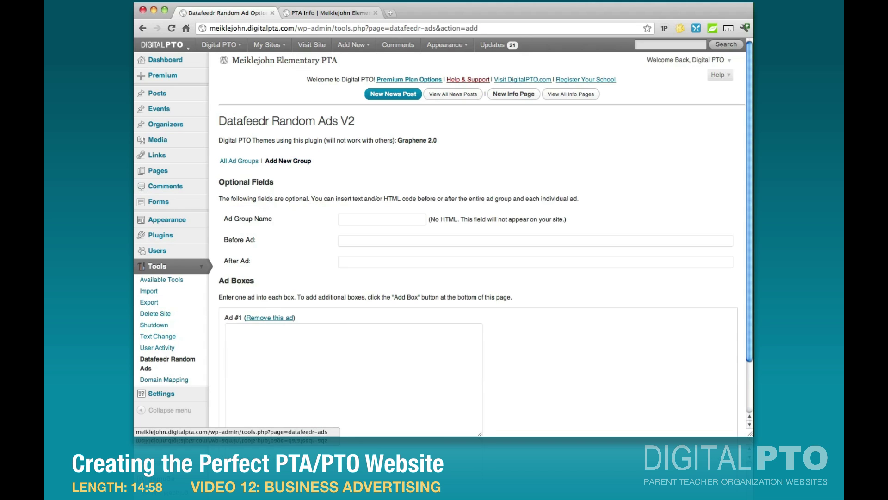
Step: Name the new ad group "News Page Sponsors"
click(382, 219)
text(News P)
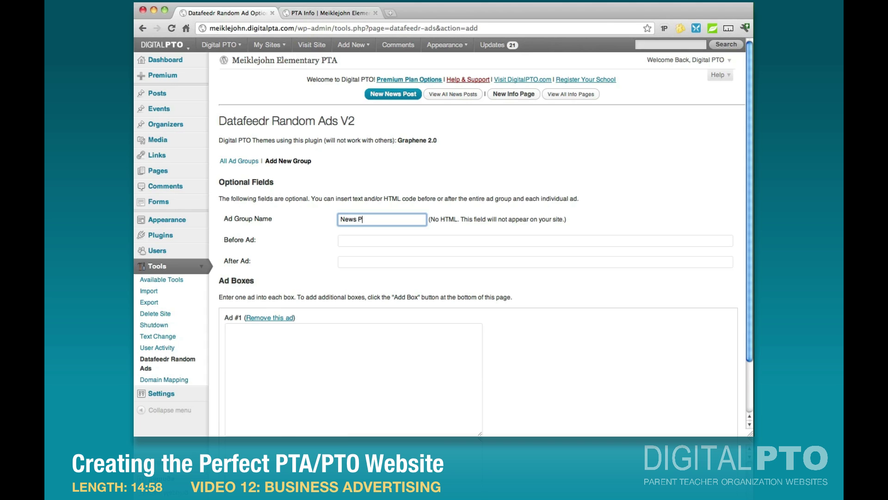
text(age Pos)
text(nsors)
click(300, 223)
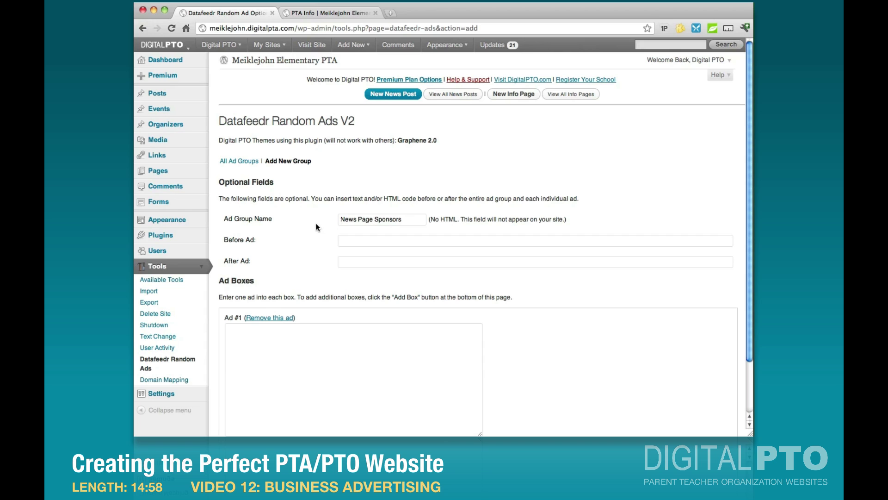
Step: Enter "Sponsored by: Digital PTO" as the text of Ad #1 and save the ad group
scroll(318, 228, down, 3)
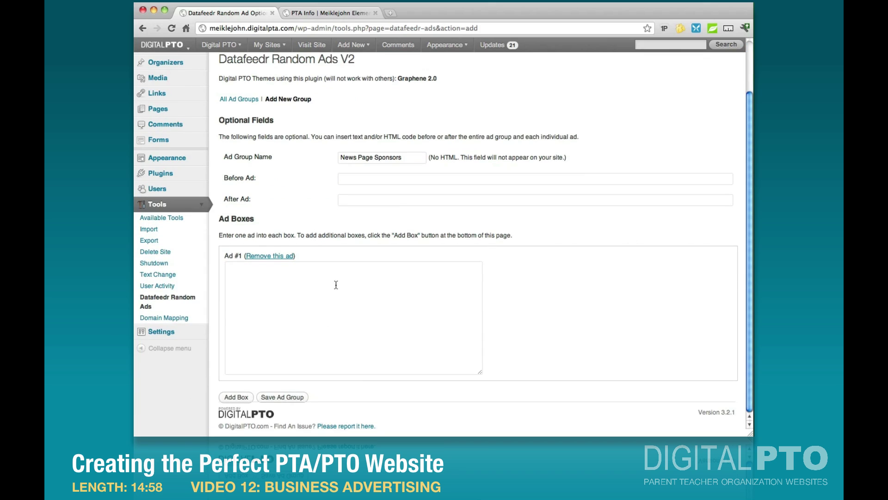
click(268, 274)
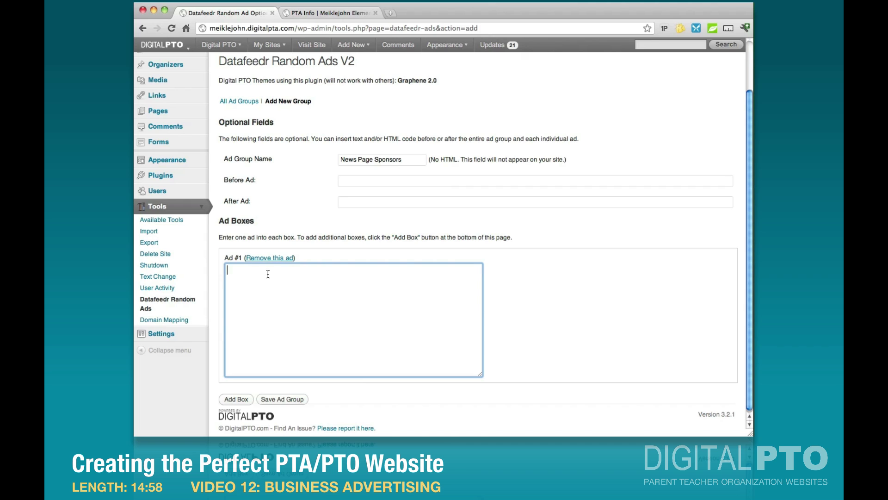
text(Sponsored by: Digital PTO)
click(287, 400)
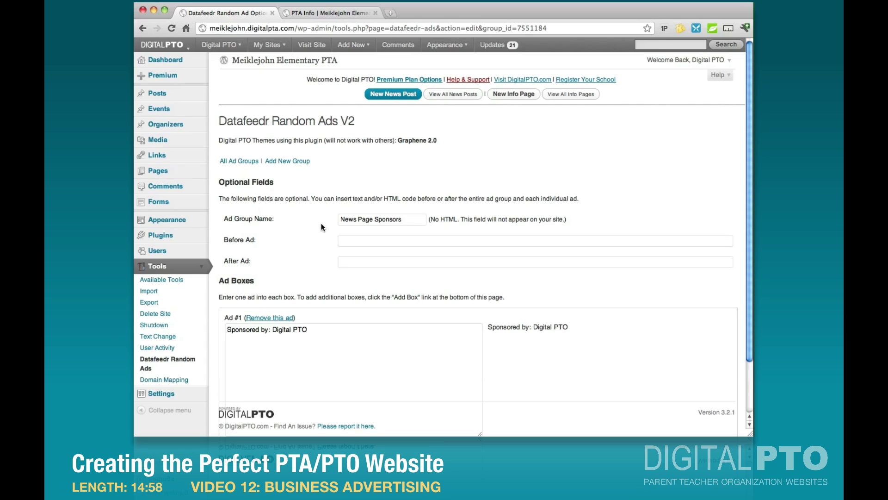
drag(487, 327, 506, 330)
Step: Open the Widgets admin page in a separate browser tab placed directly after the ad group's tab
click(202, 222)
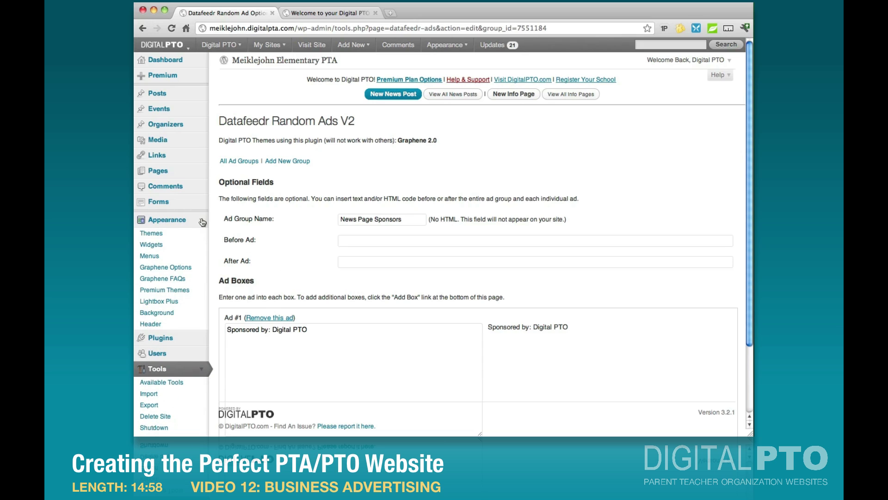
right_click(151, 249)
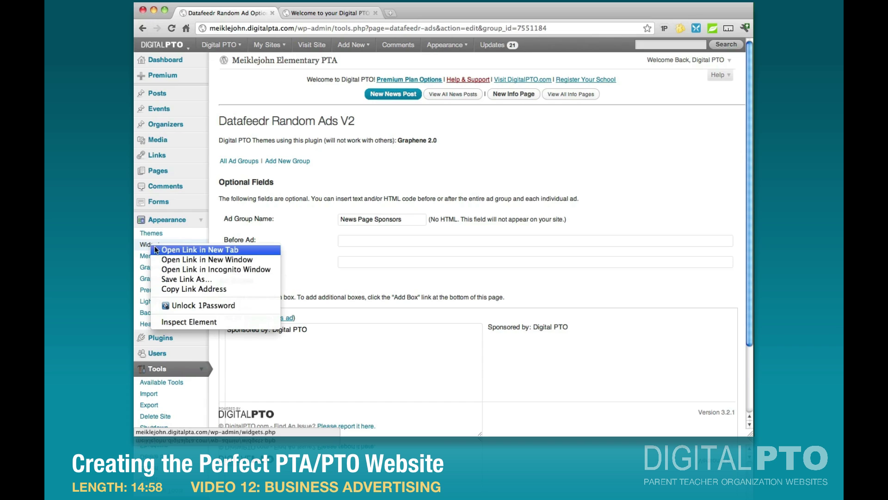
click(164, 250)
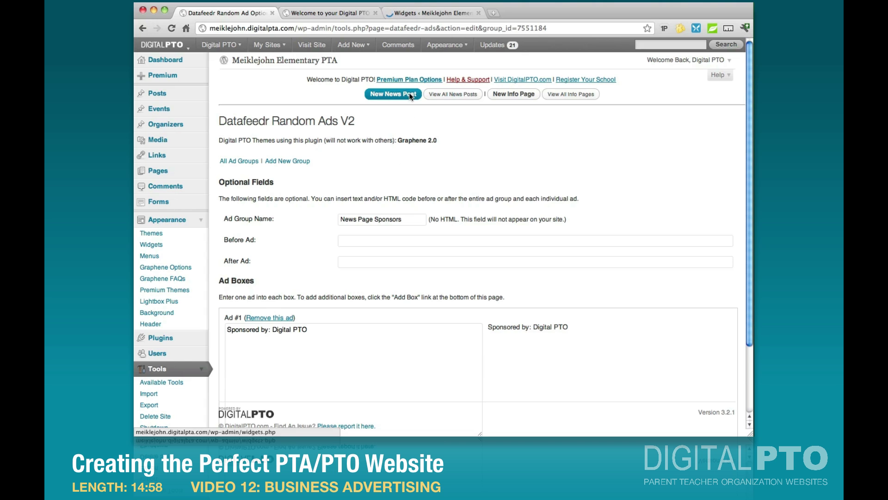
drag(417, 12, 313, 13)
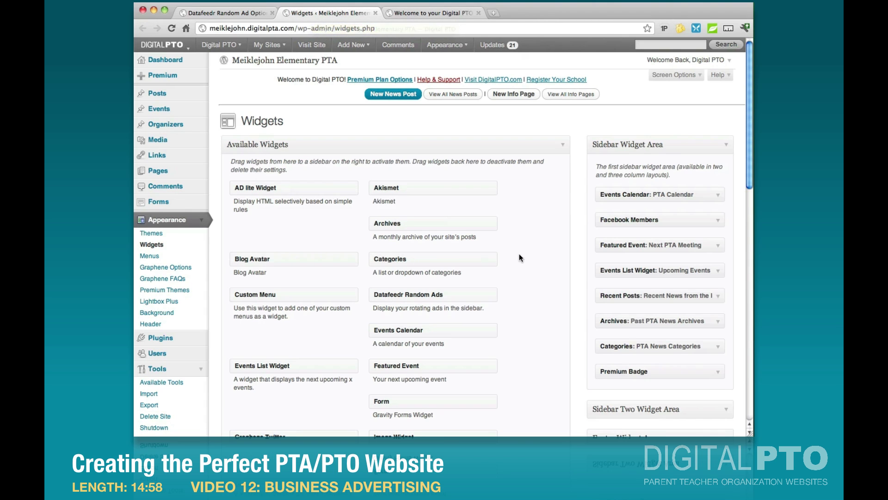
Step: Expand the Under News Post Ad Area and add a Datafeedr Random Ads widget to it
scroll(520, 253, down, 3)
scroll(520, 258, down, 2)
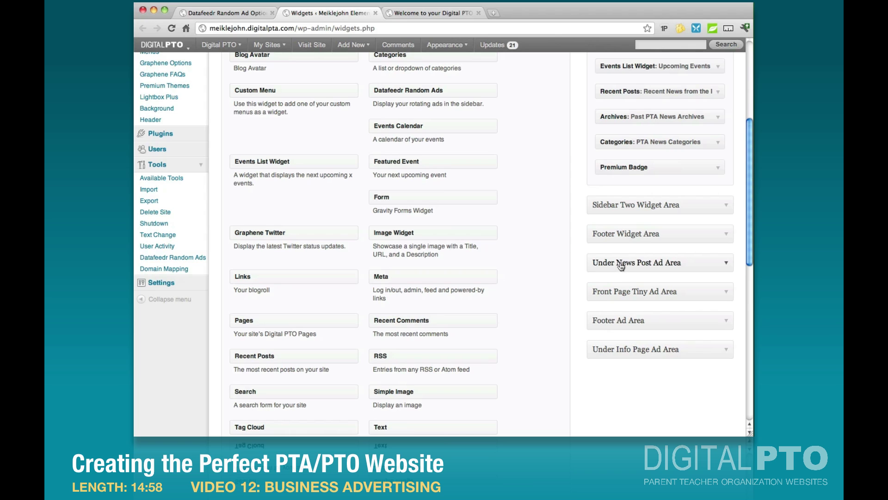
click(724, 264)
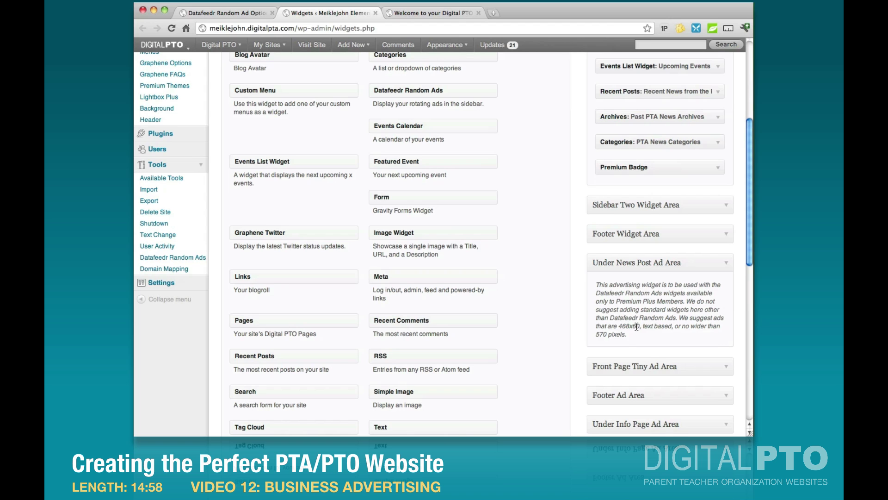
scroll(531, 265, up, 1)
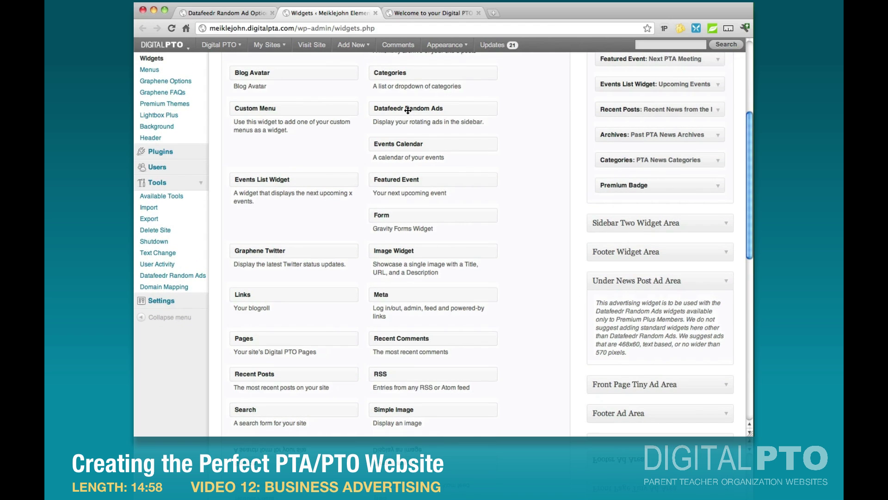
drag(408, 110, 638, 295)
scroll(637, 295, down, 4)
Step: Assign the News Page Sponsors ad group to the new widget without a title, save it and collapse its settings
click(611, 227)
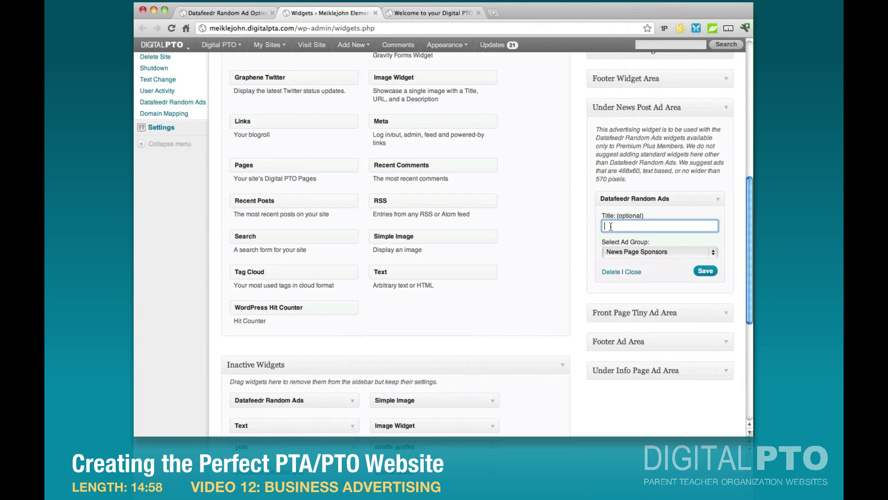
click(623, 166)
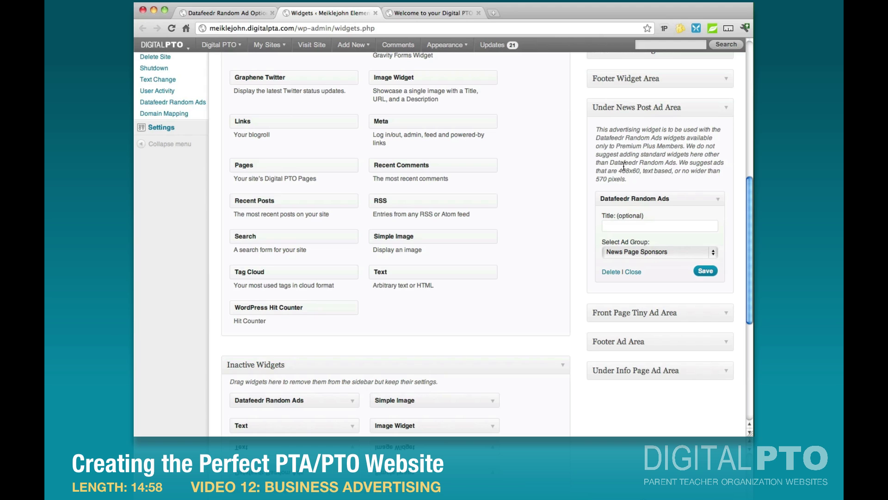
click(639, 251)
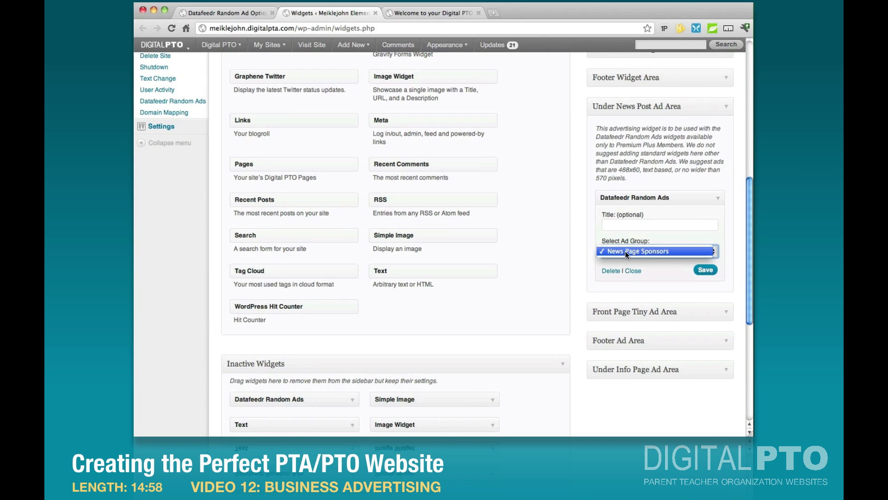
click(625, 251)
click(702, 272)
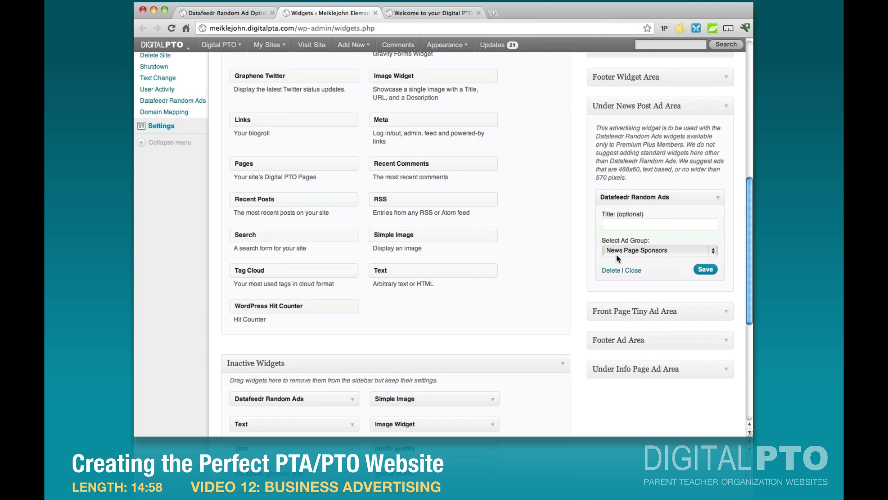
click(717, 198)
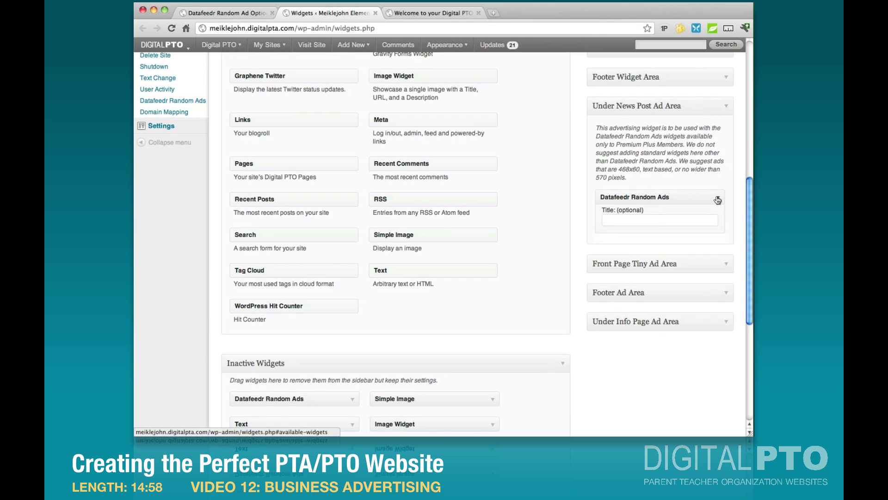
Step: Reload the "Welcome to your Digital PTO Site!" news post and copy the "Sponsored by: Digital PTO" line shown beneath it
click(228, 13)
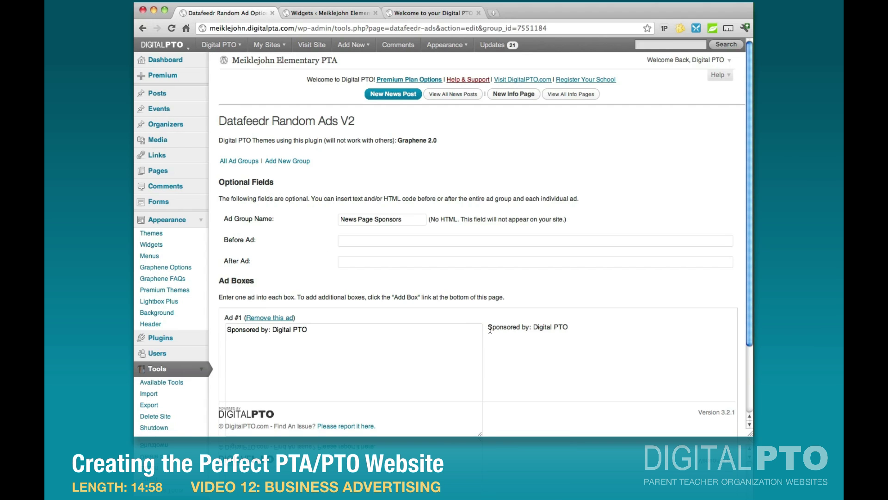
click(417, 13)
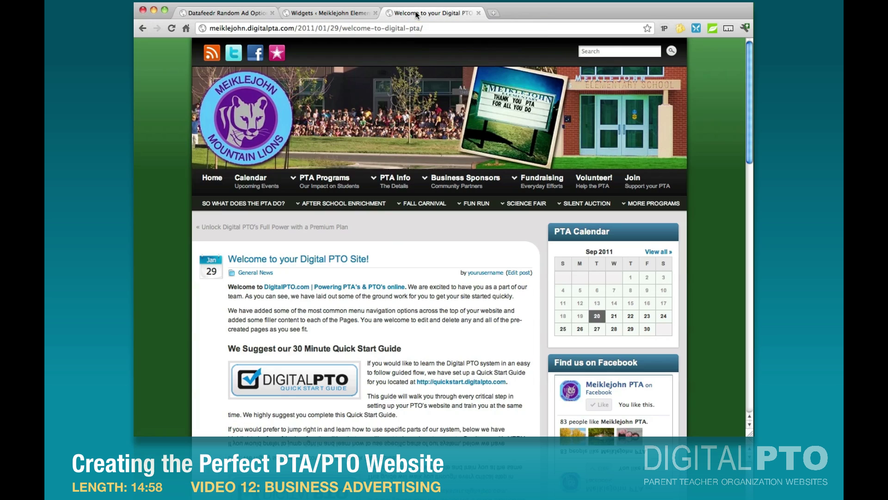
click(267, 260)
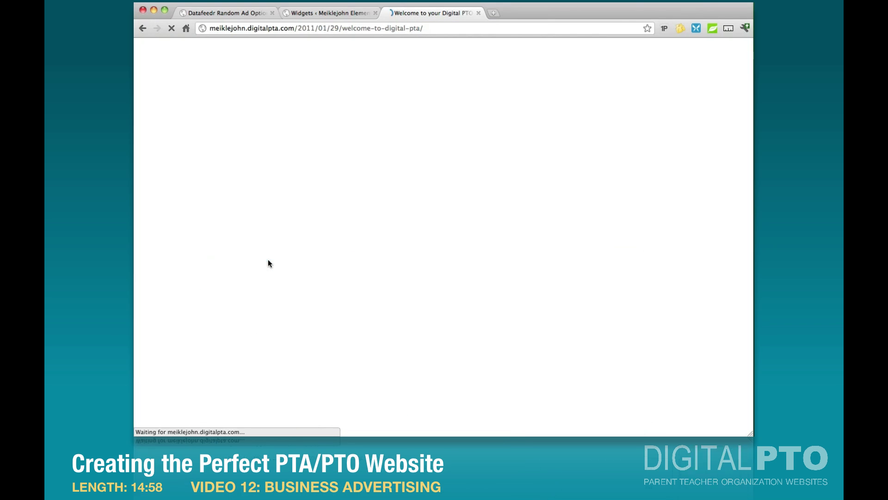
scroll(305, 272, down, 15)
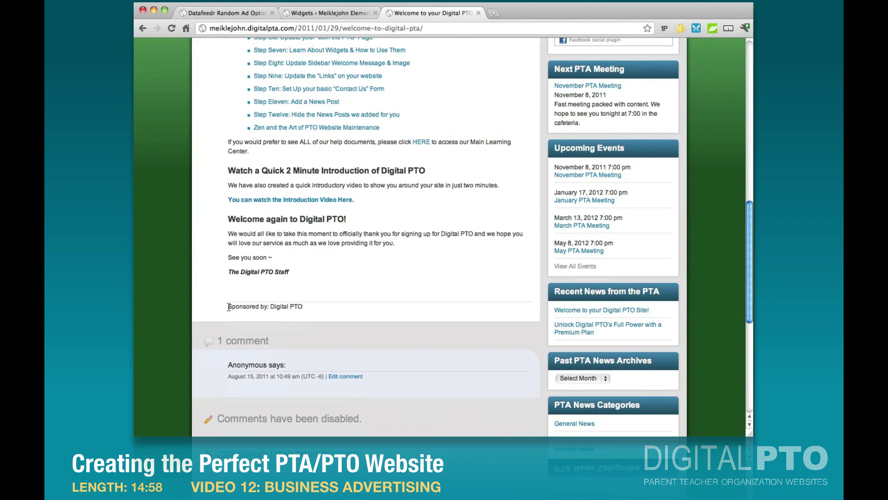
drag(227, 309, 307, 309)
key(super+c)
click(307, 309)
scroll(351, 274, up, 15)
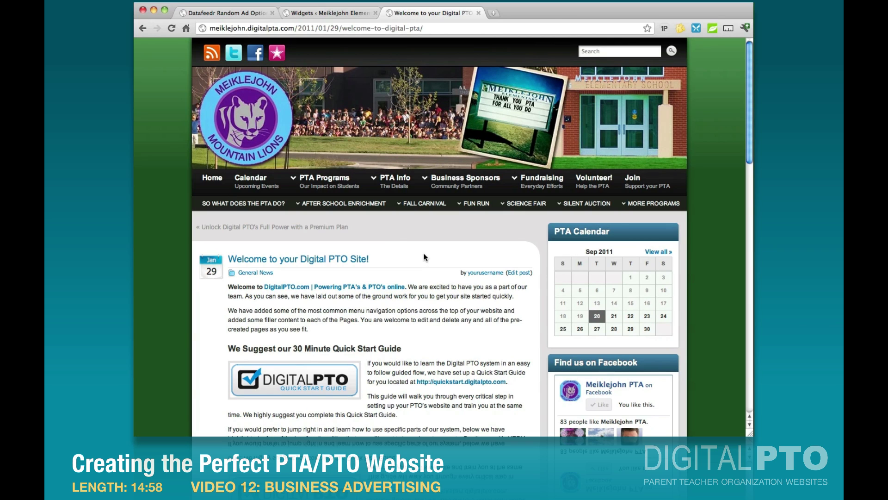
scroll(425, 257, down, 15)
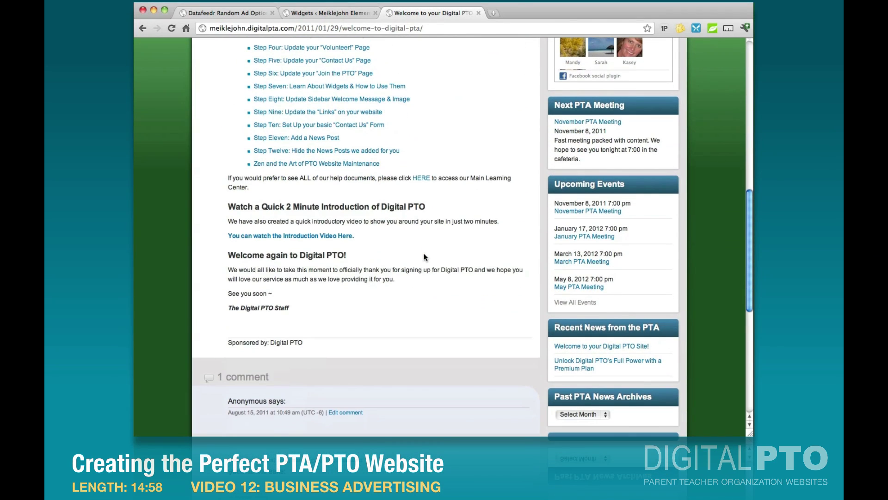
scroll(425, 257, up, 15)
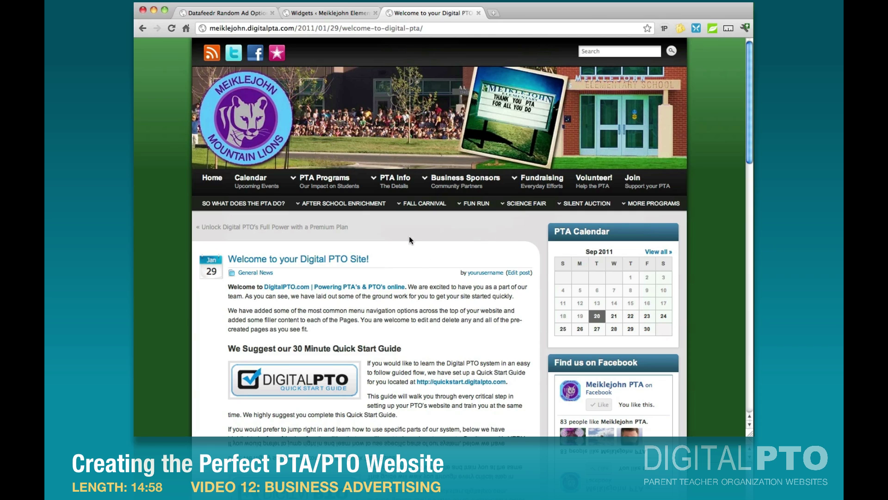
Step: Open the Add New Post page in a separate browser tab from the Widgets admin page and switch to it
click(309, 12)
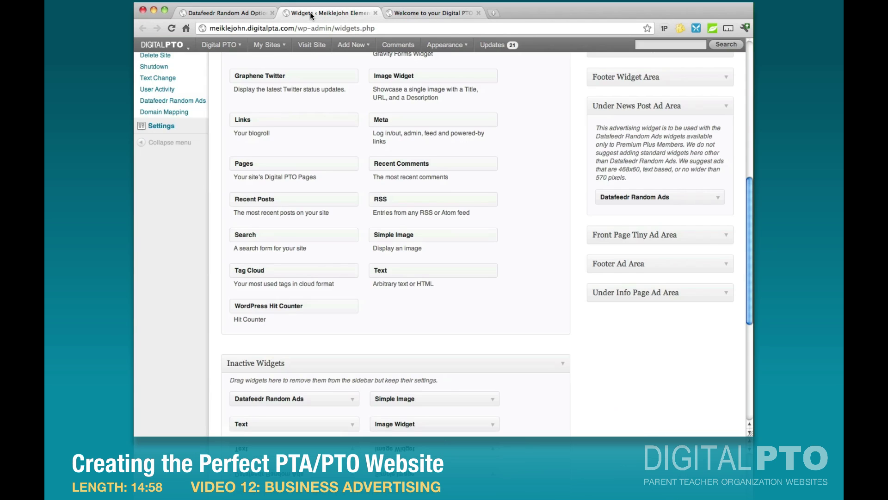
scroll(305, 127, up, 10)
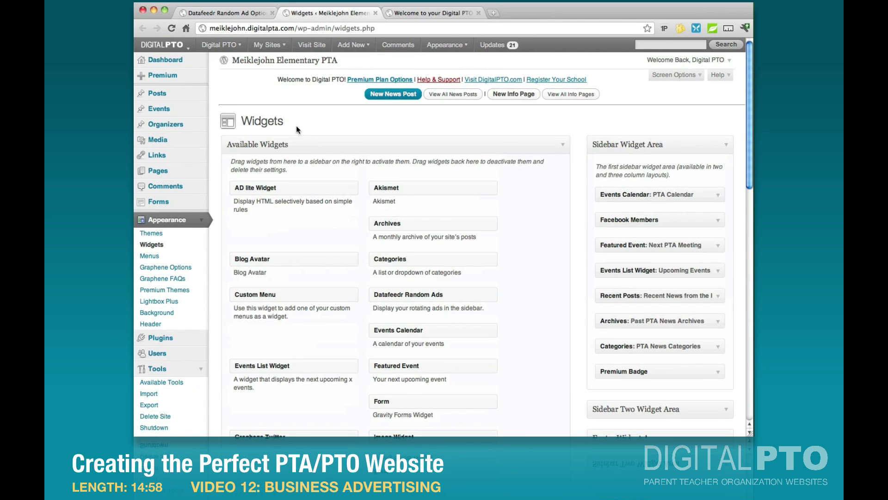
click(200, 94)
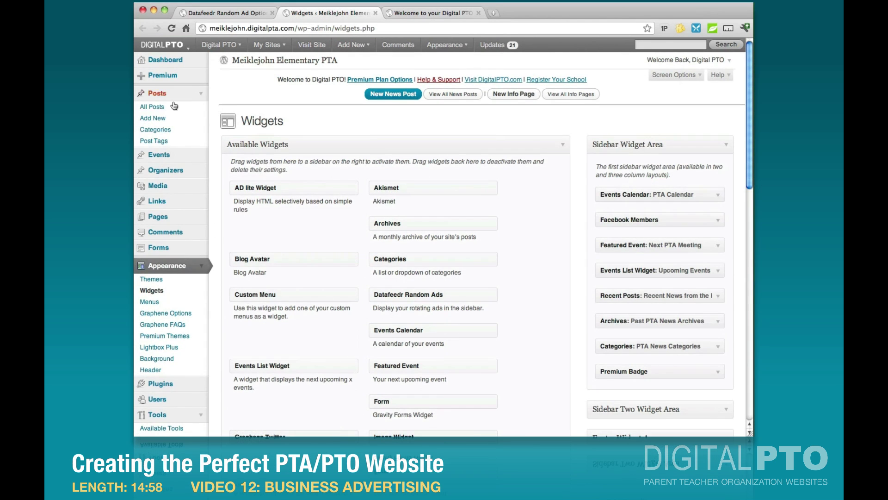
right_click(148, 119)
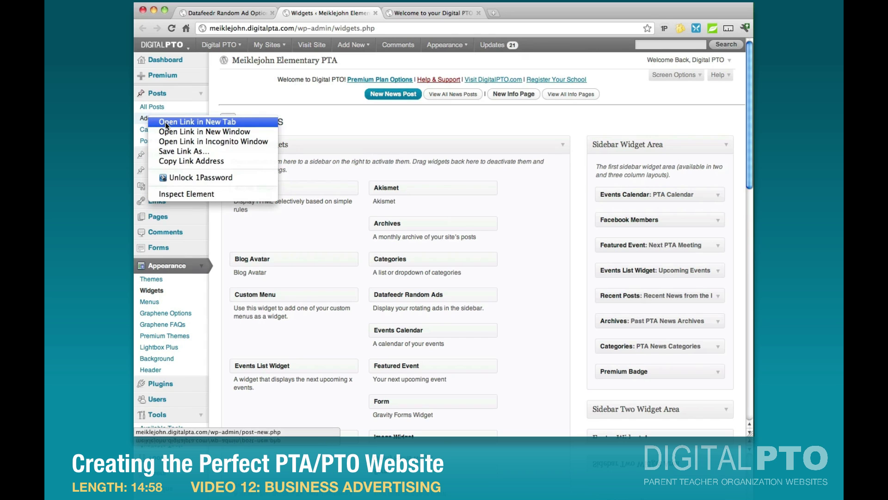
click(166, 121)
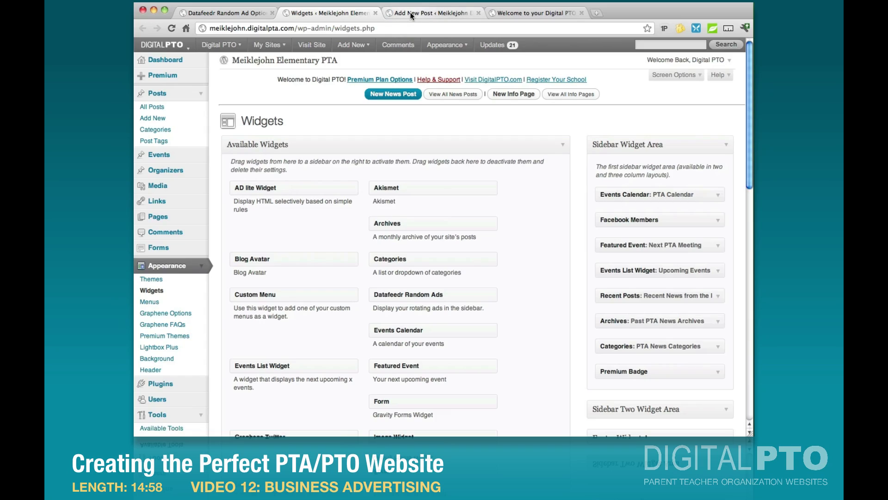
click(410, 14)
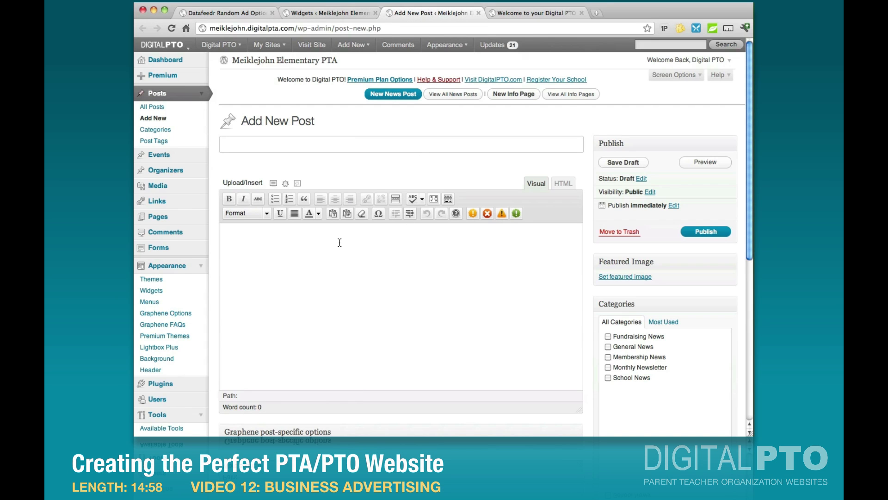
Step: Paste the copied "Sponsored by: Digital PTO" line into the body of the new post
scroll(339, 243, down, 2)
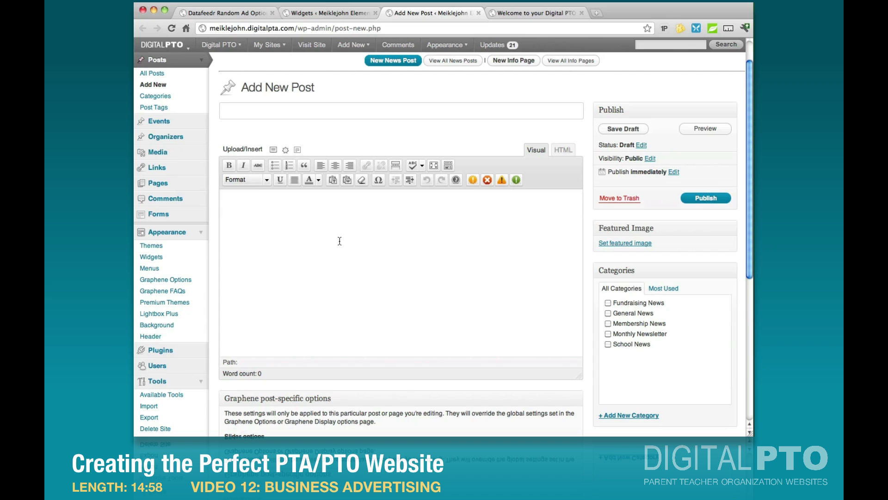
click(341, 231)
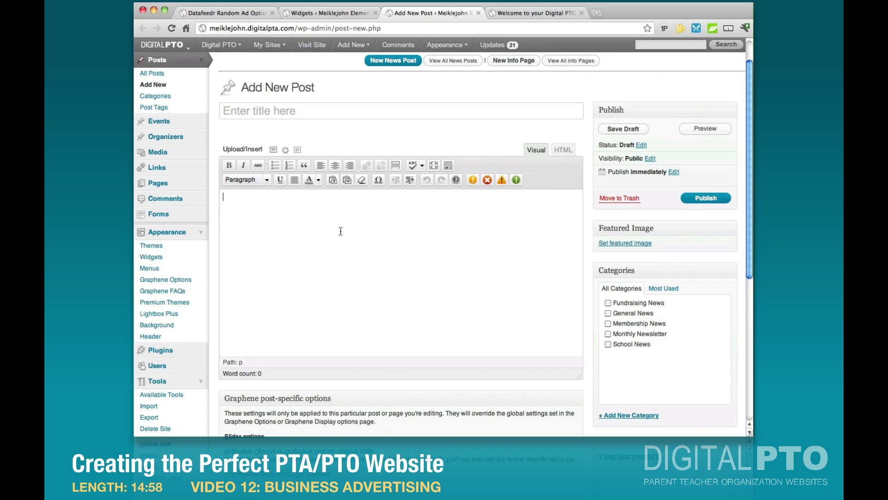
key(super+v)
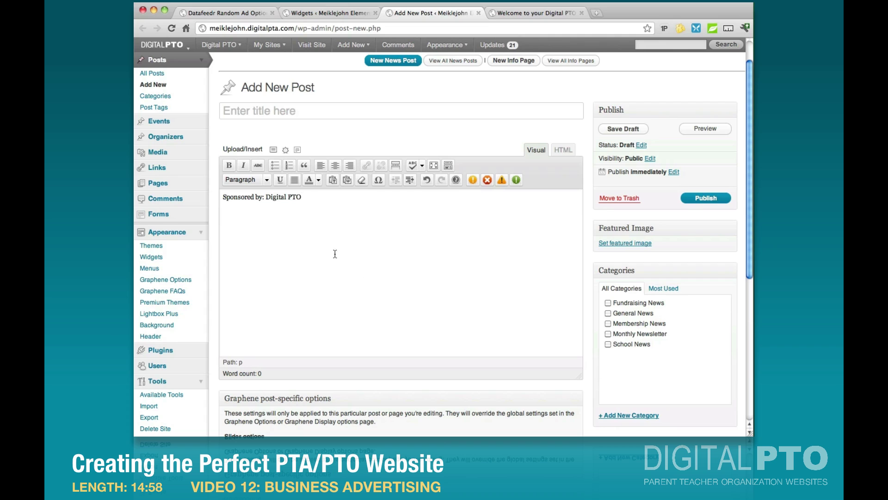
drag(266, 197, 302, 199)
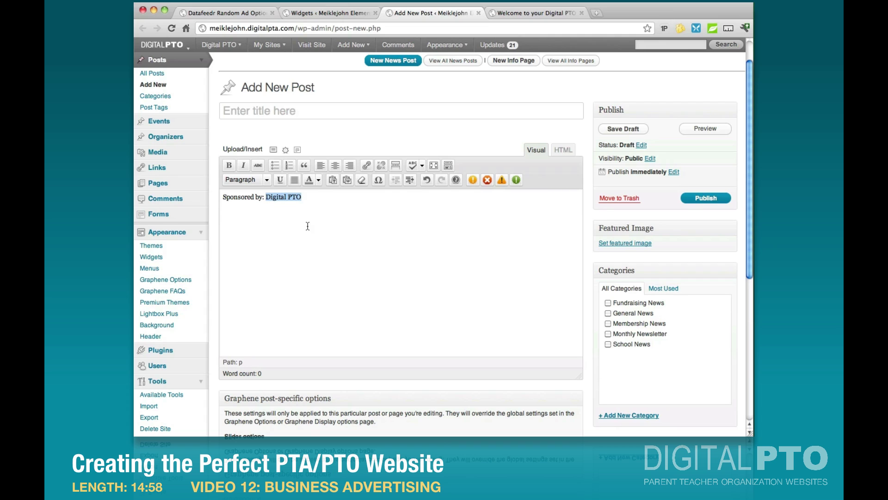
click(367, 165)
text(digitalpto.com)
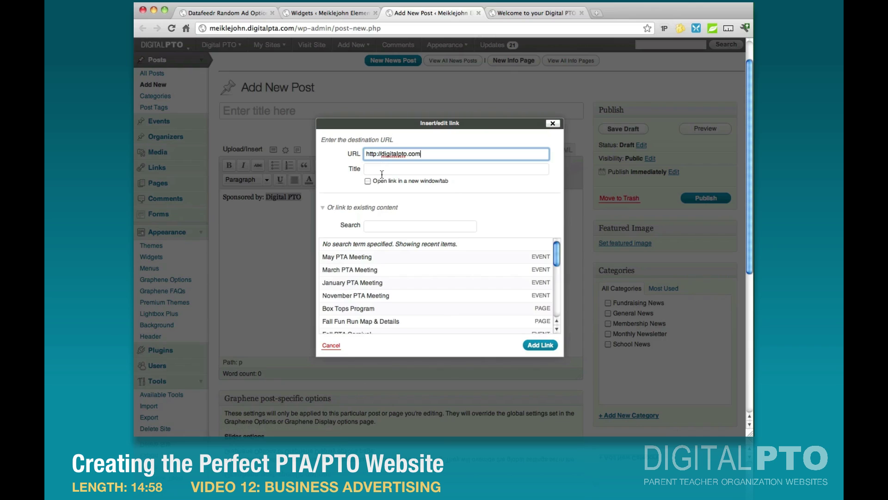
click(367, 181)
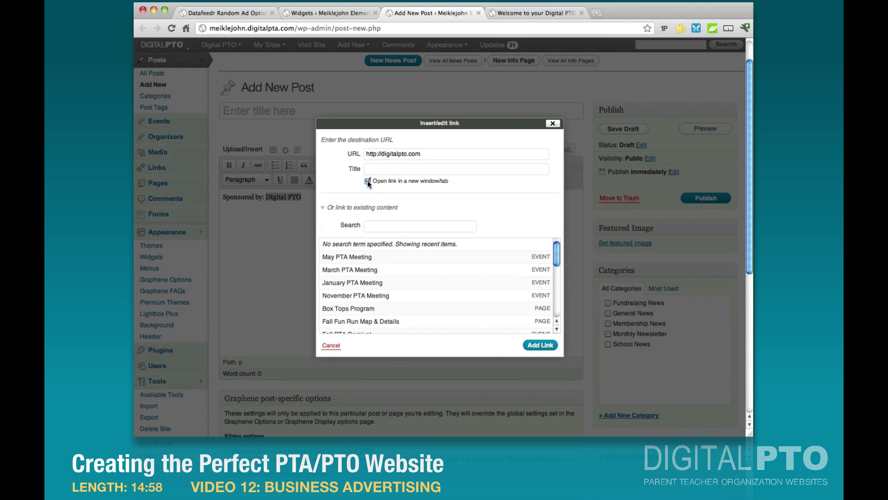
click(537, 346)
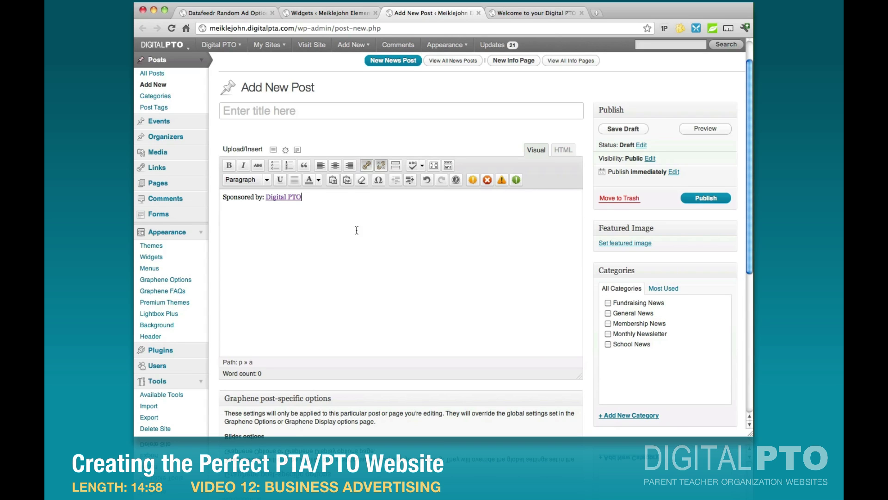
Step: Make the linked words "Digital PTO" bold in the post body
drag(303, 197, 266, 198)
click(228, 166)
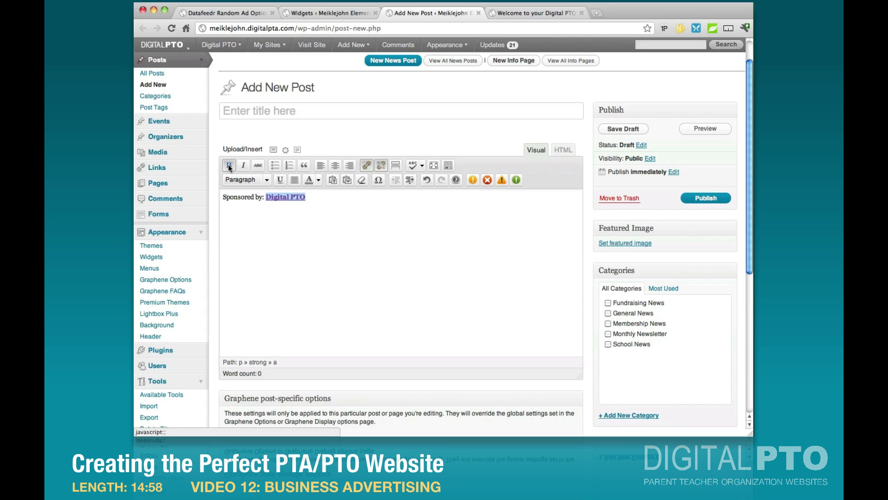
click(317, 198)
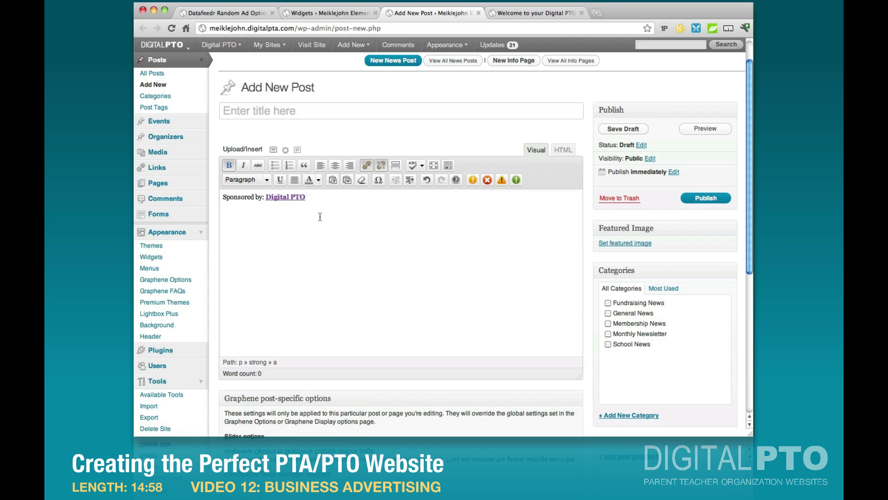
Step: Show the post body as HTML and copy the complete code of the sponsor line
click(560, 153)
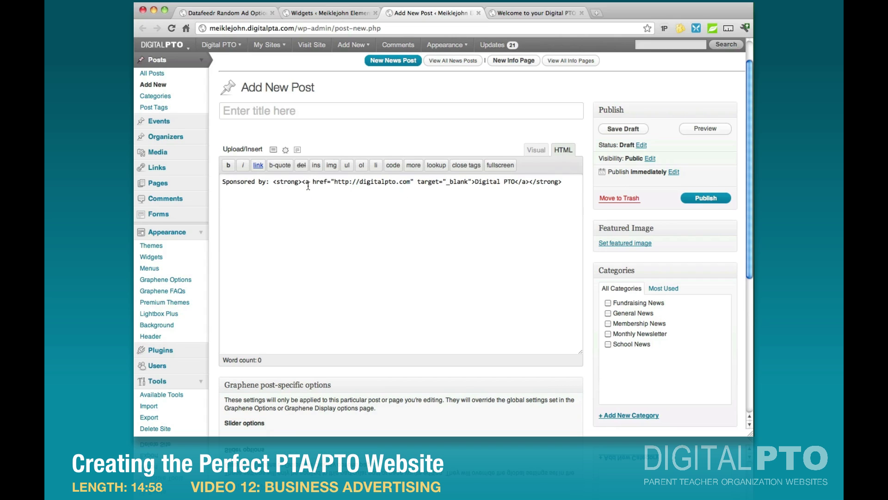
drag(568, 182, 221, 181)
key(super+c)
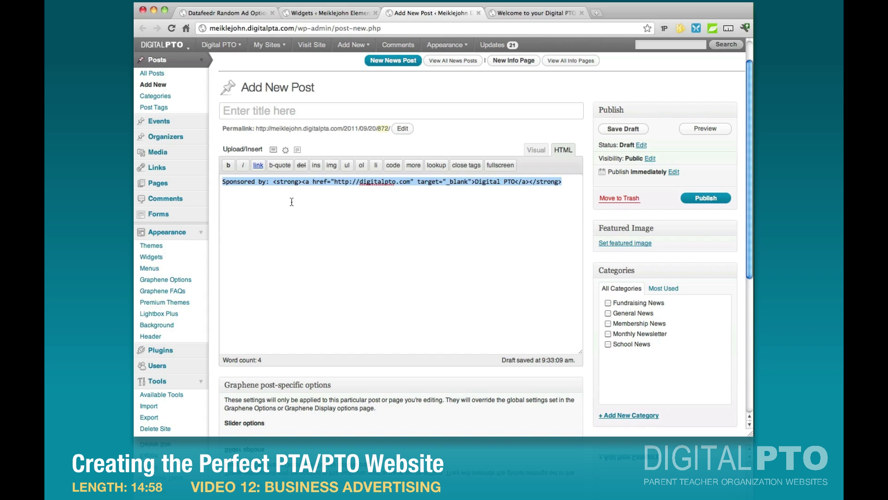
Step: Replace the text of Ad #1 in the News Page Sponsors group with the copied HTML code and save the group
click(225, 13)
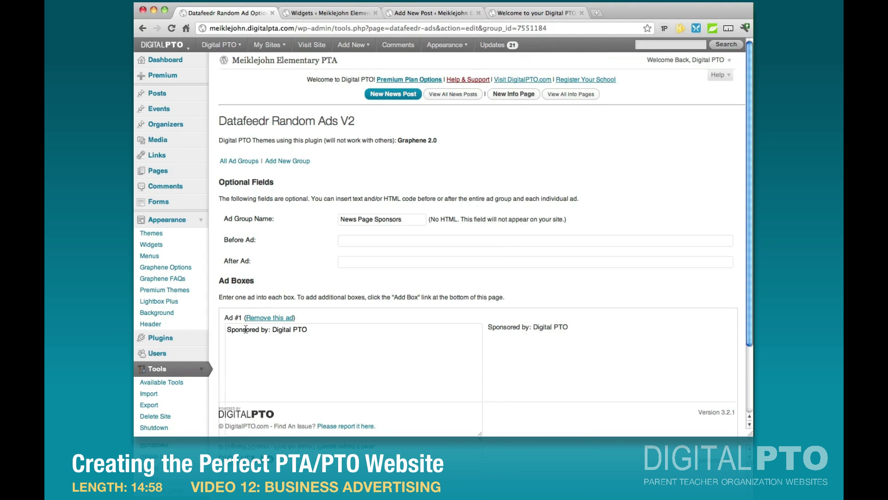
drag(227, 329, 322, 332)
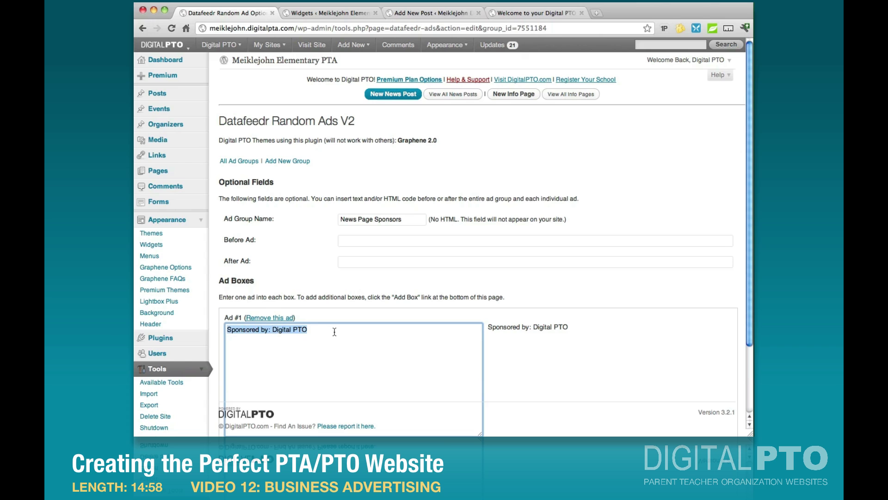
key(super+v)
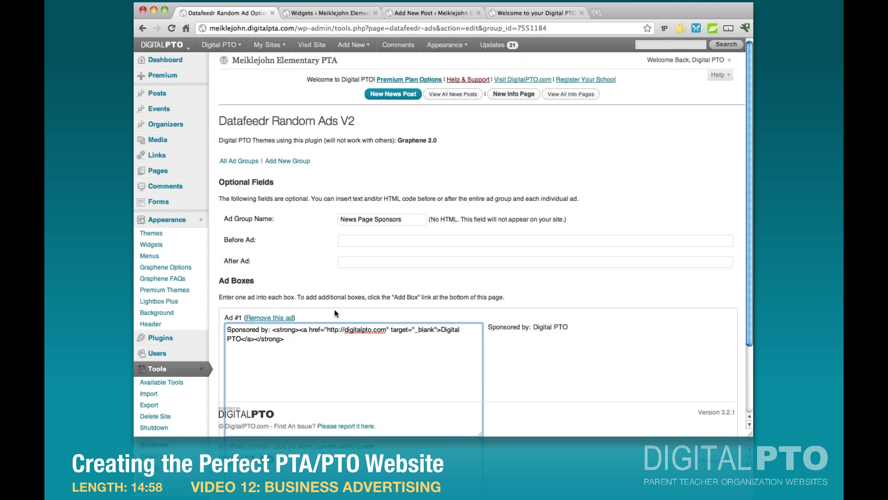
scroll(335, 313, down, 4)
click(292, 375)
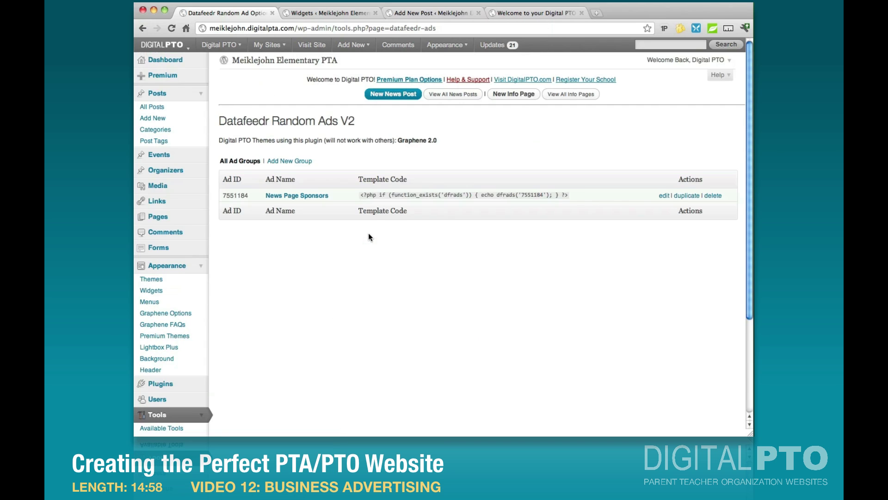
Step: Reopen the News Page Sponsors group to check the ad preview, and inspect the sponsor link under the reloaded welcome post
click(298, 196)
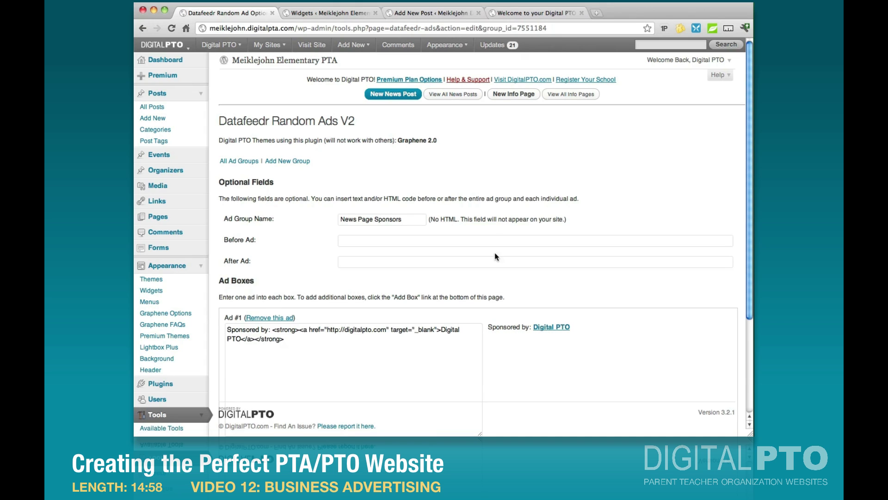
click(517, 13)
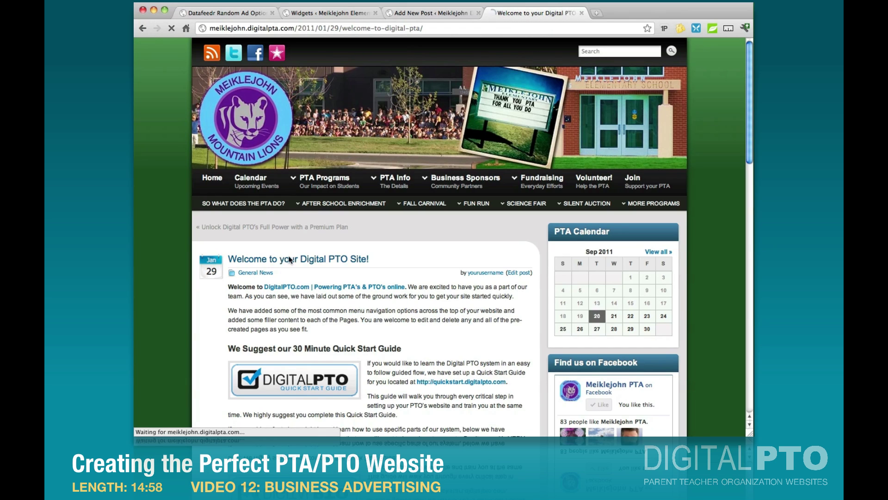
scroll(314, 250, down, 15)
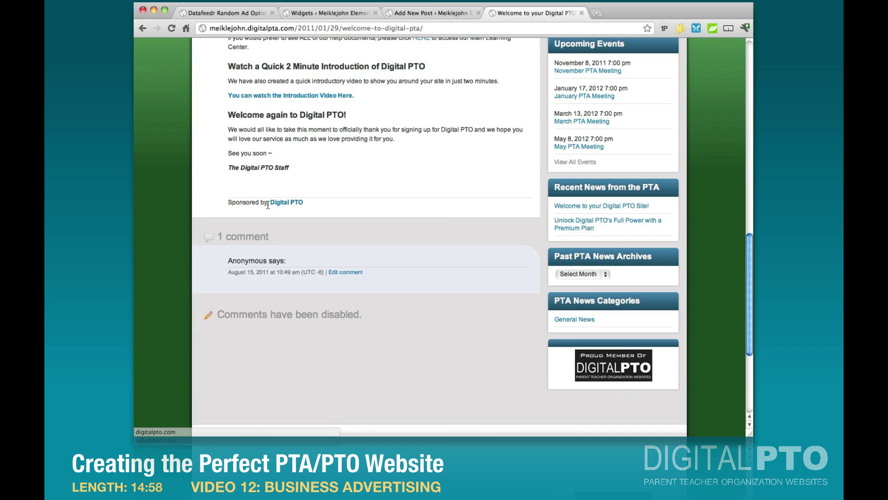
scroll(380, 206, up, 15)
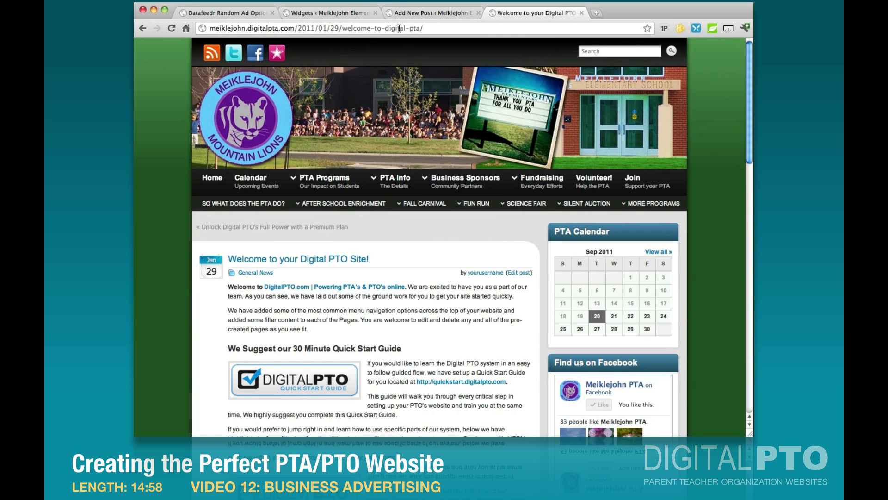
Step: Return to the draft post, select its sponsor line, and upload the dpto_468 banner image from the computer
click(332, 14)
click(227, 13)
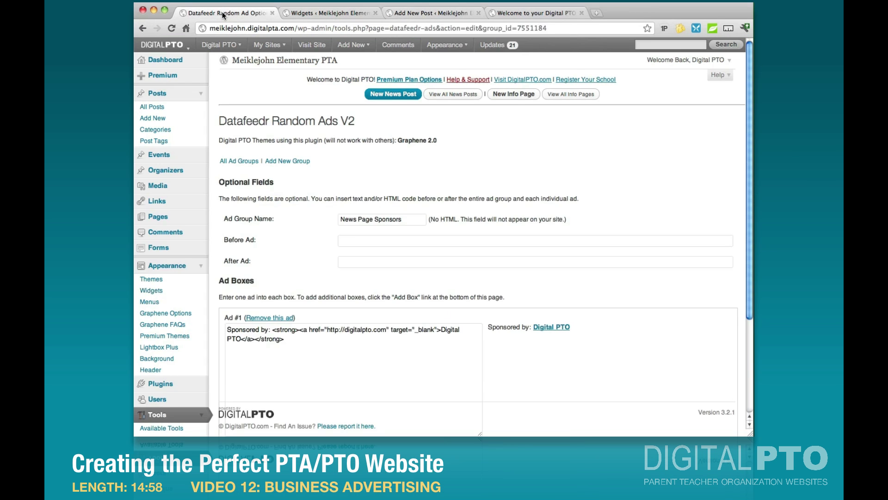
click(415, 13)
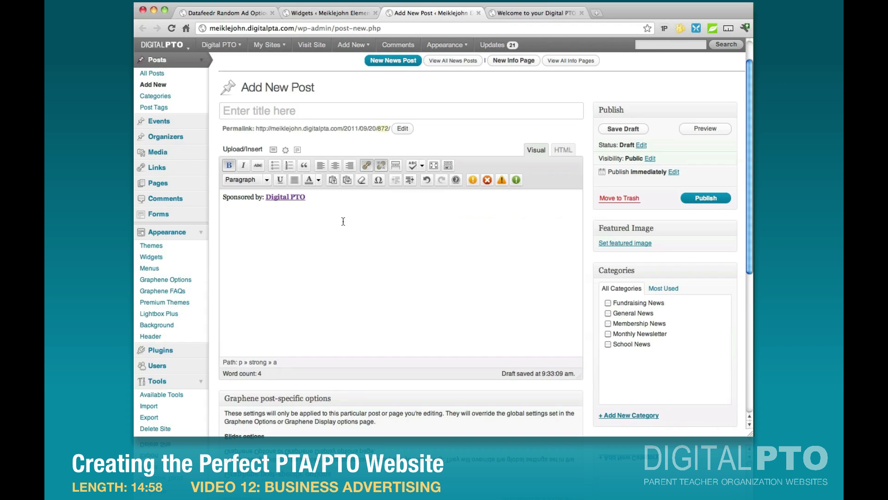
drag(363, 210, 202, 199)
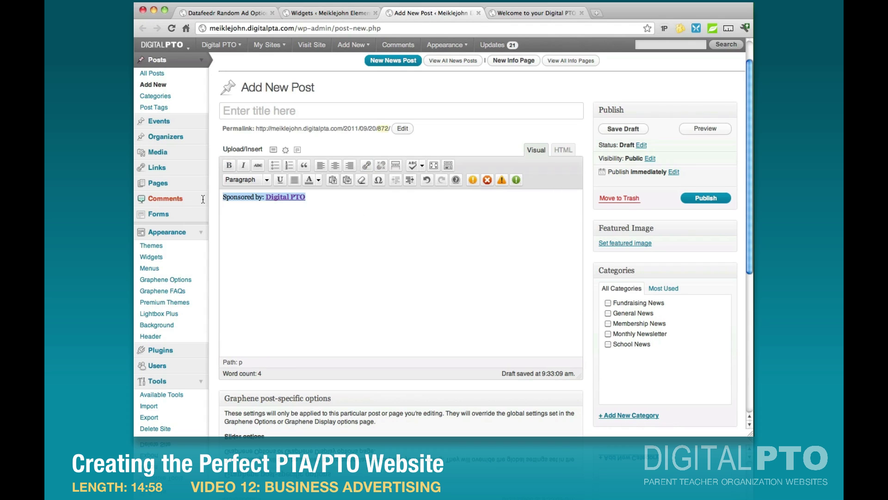
click(272, 150)
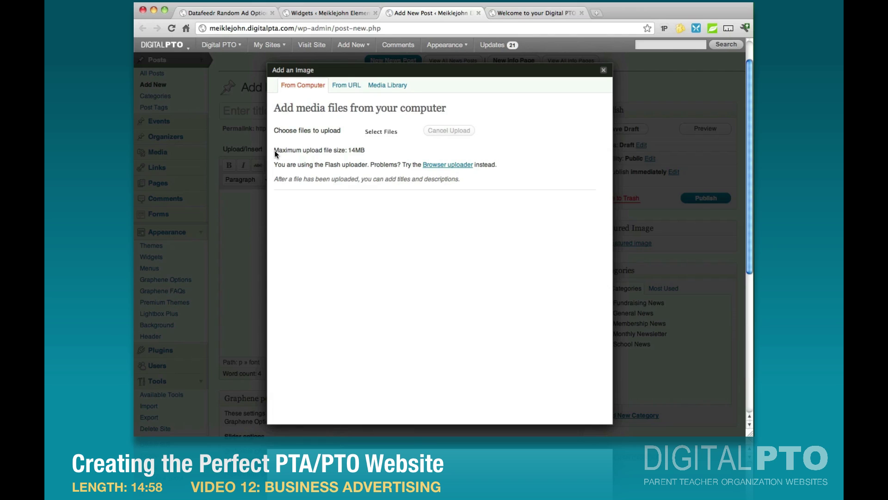
click(395, 131)
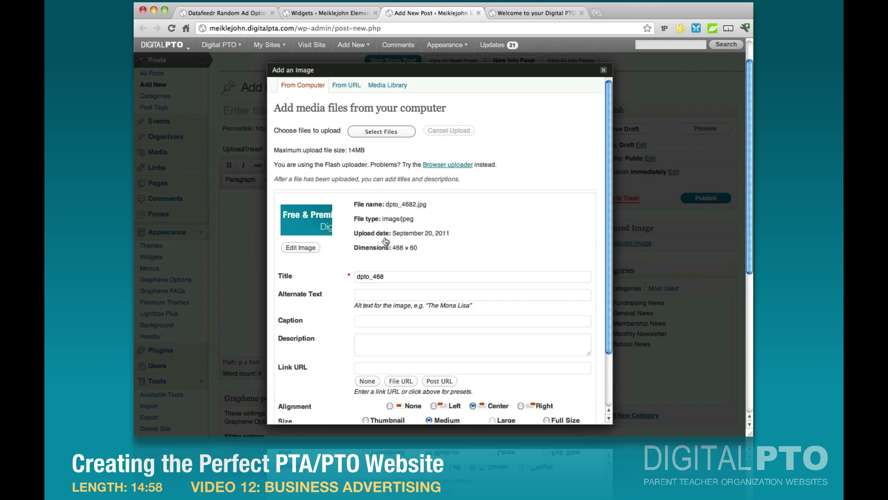
scroll(413, 239, down, 5)
click(371, 303)
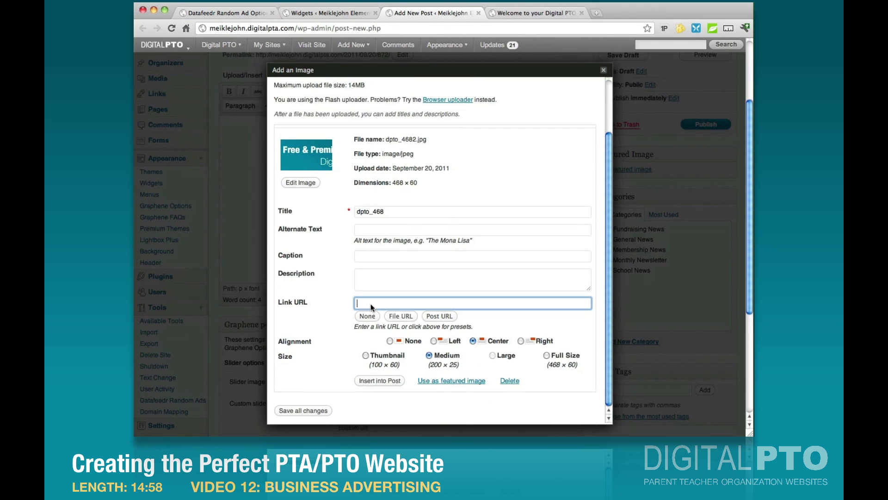
text(http://digitalpto.com)
right_click(547, 356)
click(546, 356)
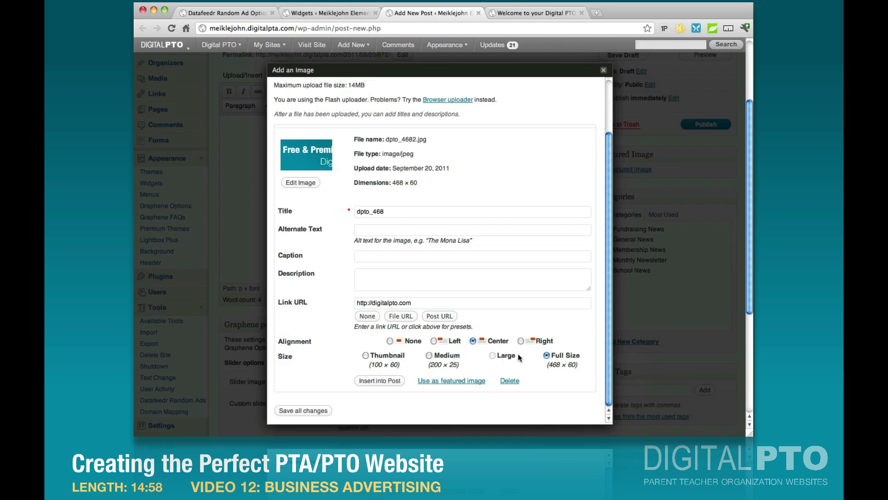
click(389, 380)
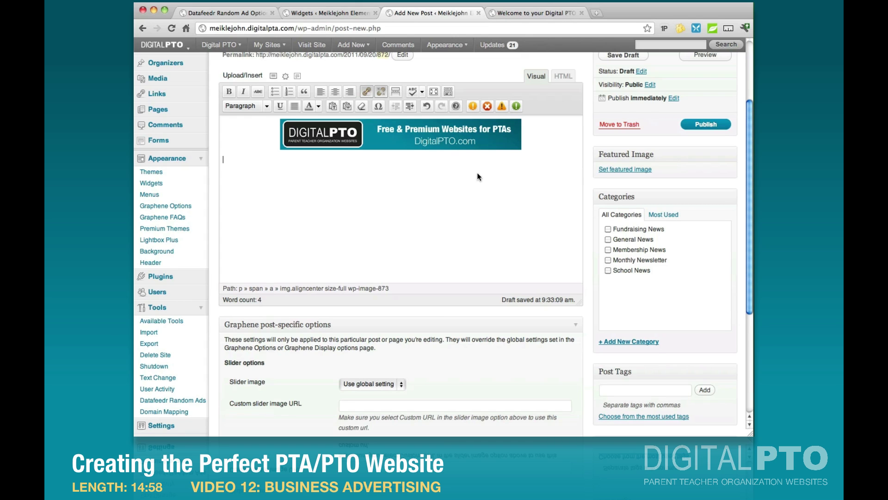
Step: Show the draft post as HTML and copy the complete code of the linked banner
click(561, 75)
drag(250, 137, 215, 103)
key(super+c)
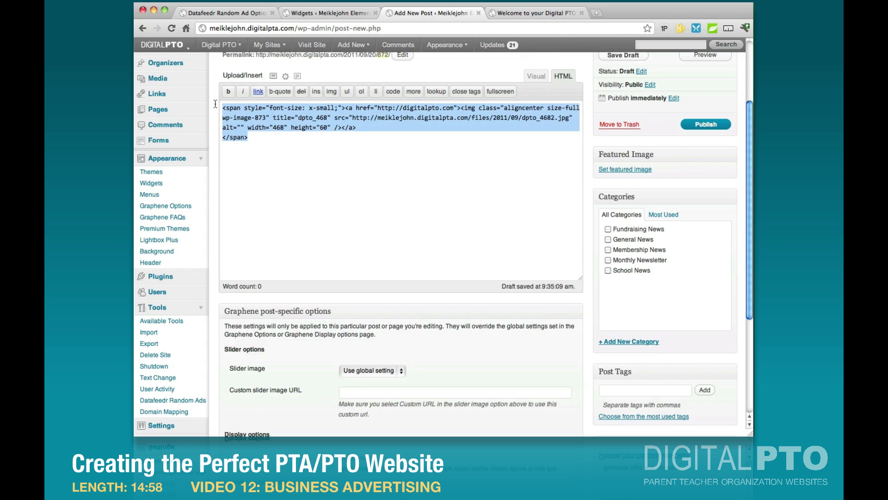
Step: Add a second ad box to the News Page Sponsors group, paste the copied banner code into it, and save the group
click(237, 13)
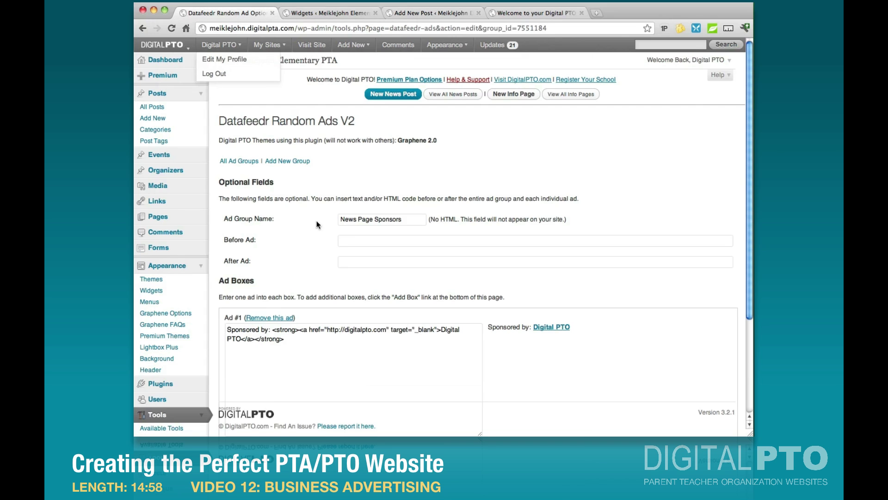
scroll(317, 224, down, 3)
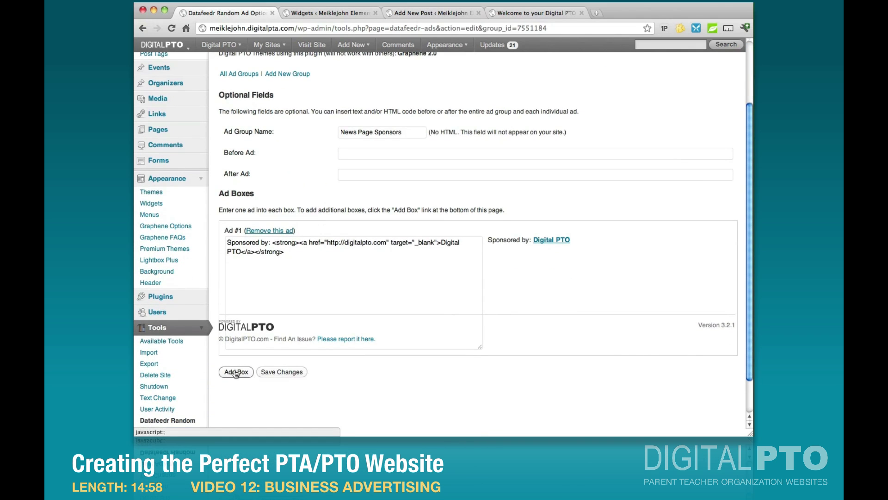
click(235, 372)
scroll(234, 369, down, 4)
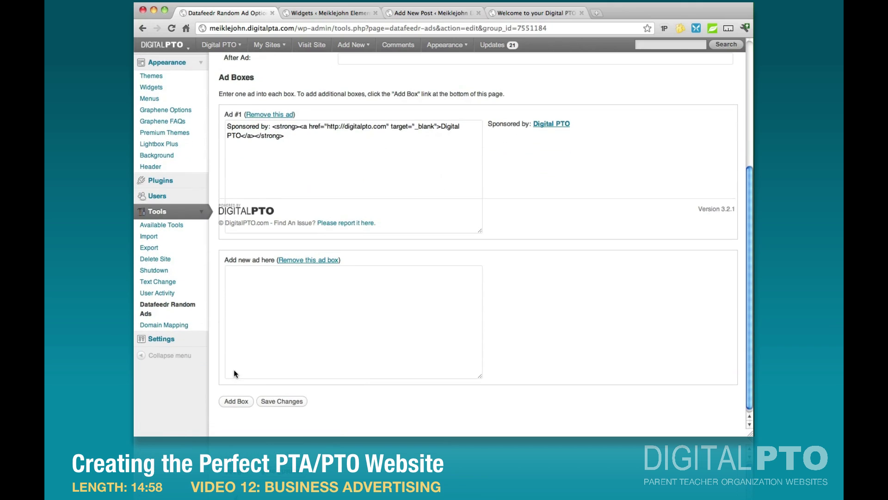
click(326, 321)
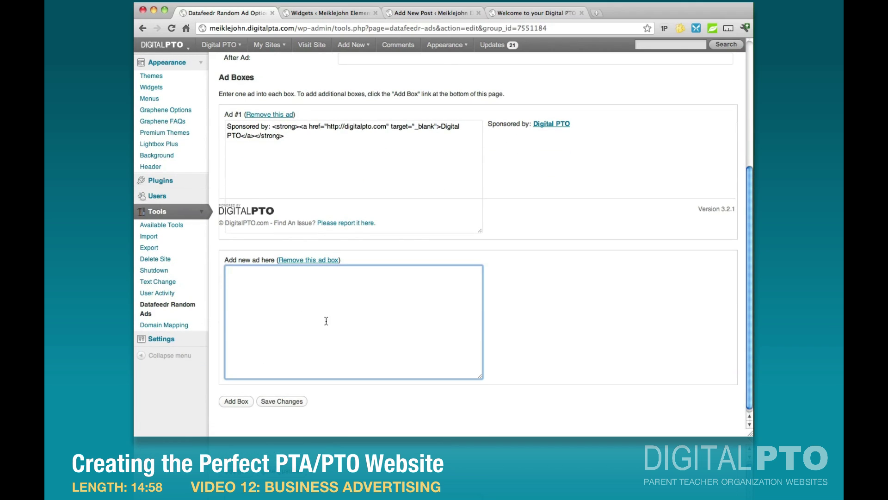
key(super+v)
click(282, 401)
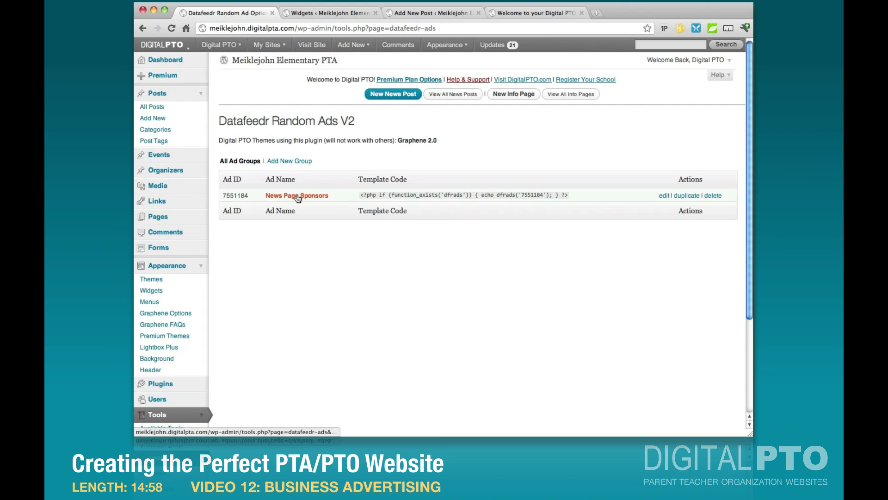
Step: Reload the published welcome post until the banner ad rotates in, and inspect the ad area beneath the post
key(super+4)
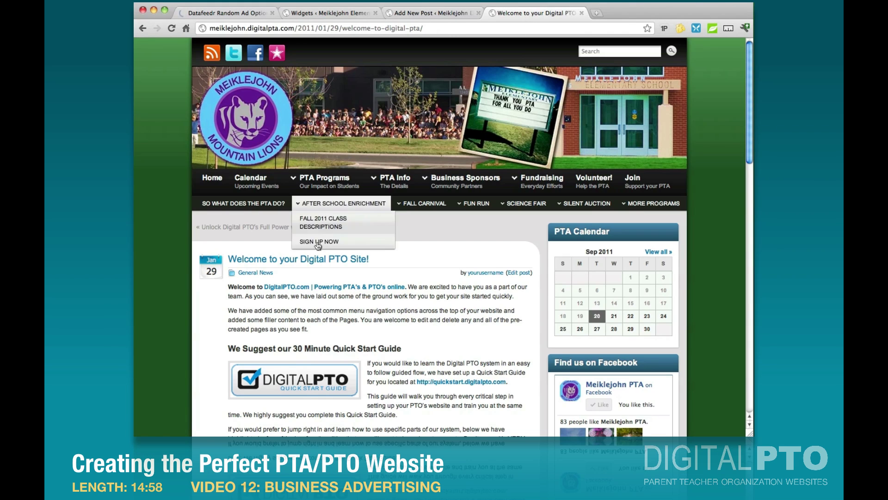
click(298, 262)
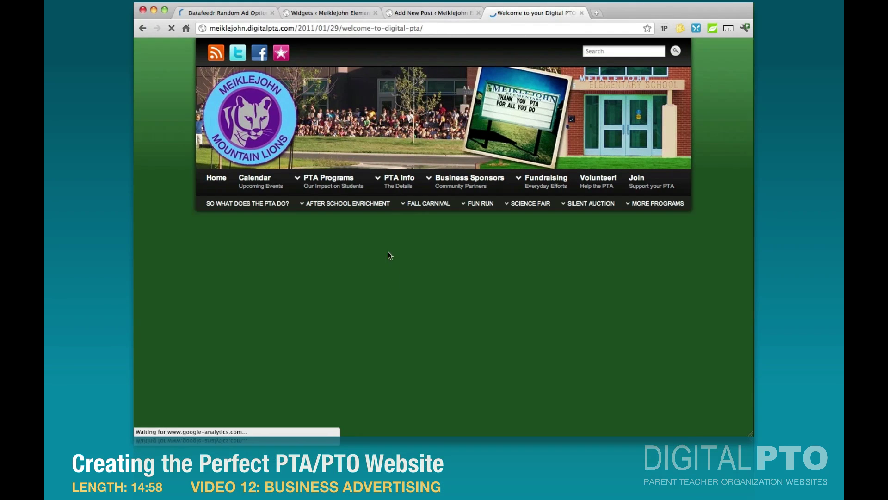
scroll(389, 255, down, 10)
scroll(389, 255, down, 3)
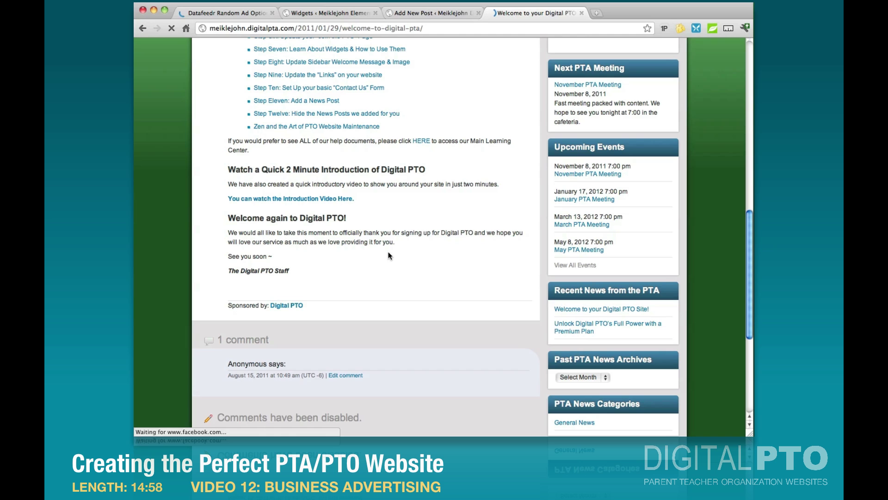
click(176, 29)
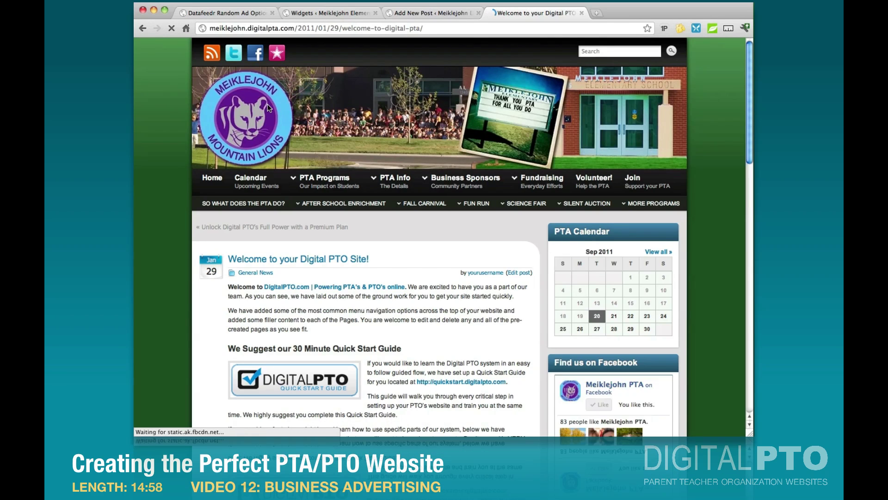
scroll(267, 106, down, 15)
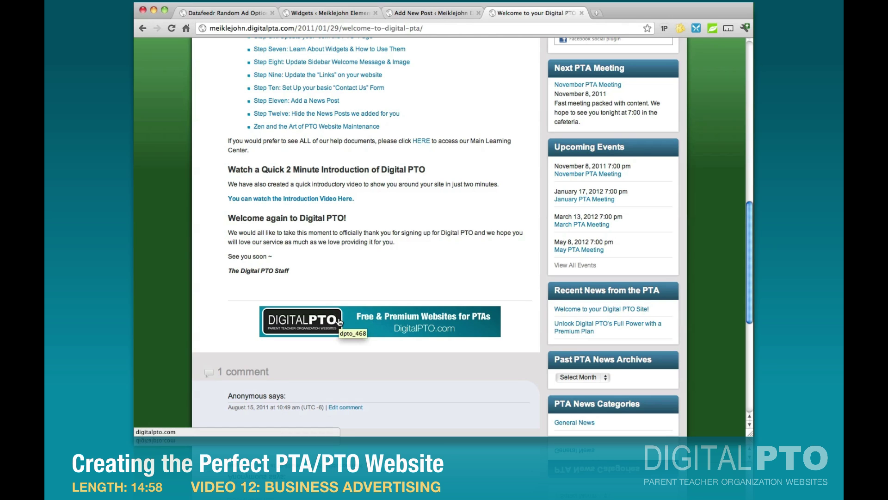
scroll(338, 237, up, 15)
Step: Review the HTML code and banner previews of all ads in the News Page Sponsors group
key(super+1)
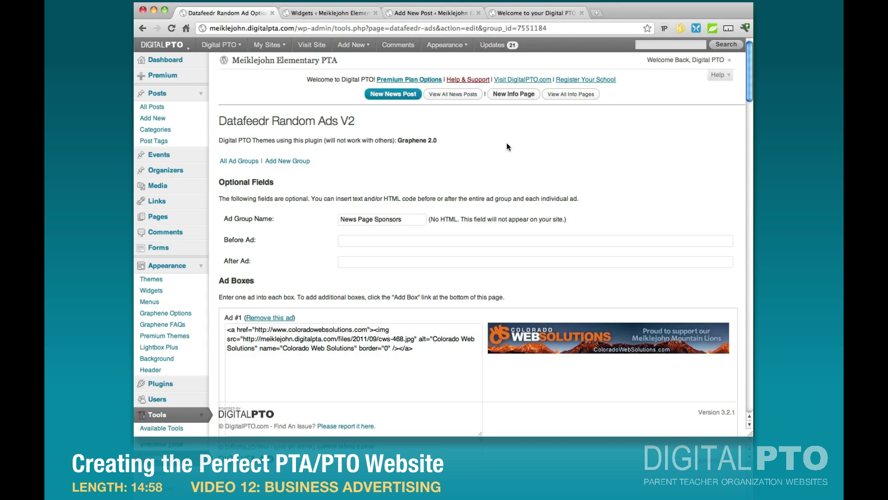
scroll(507, 146, down, 10)
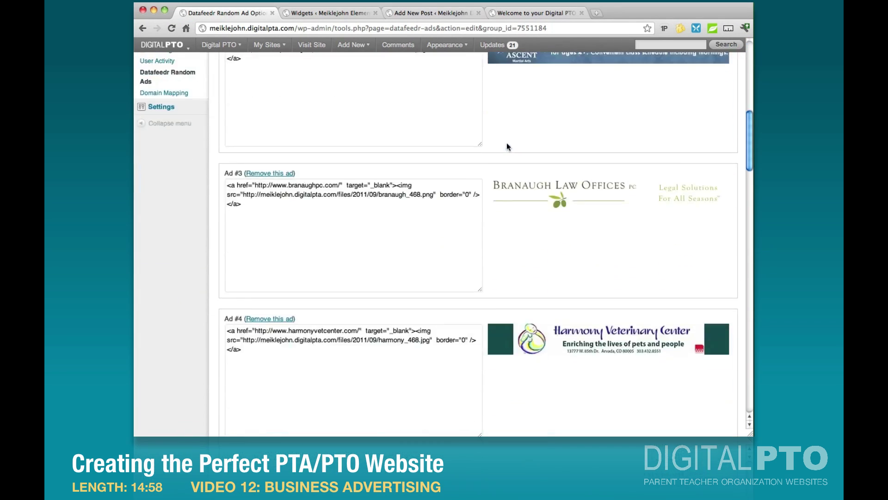
scroll(506, 146, down, 20)
scroll(509, 147, down, 6)
scroll(508, 147, up, 20)
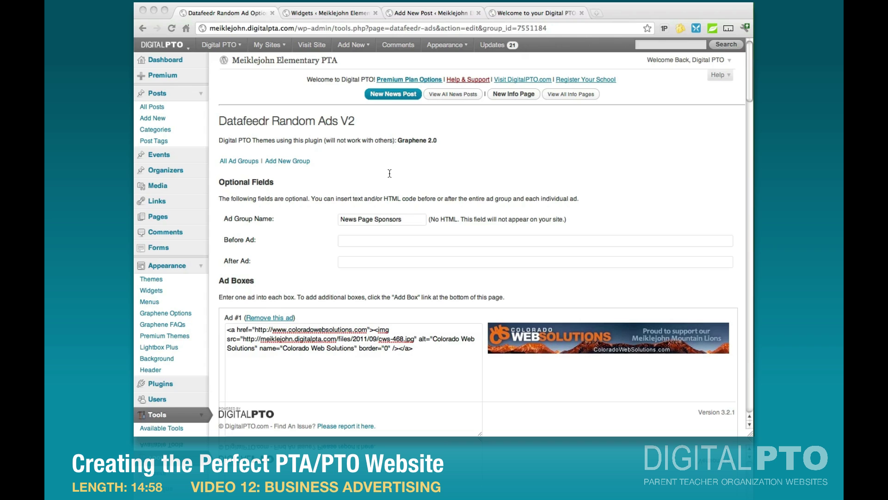
Step: Reload the welcome post and examine the rotating sponsor ad shown beneath the post text
click(540, 14)
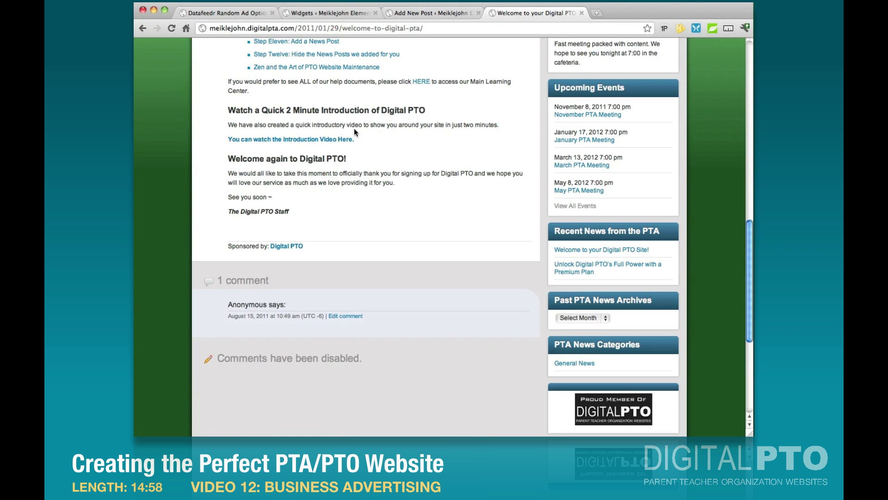
click(172, 29)
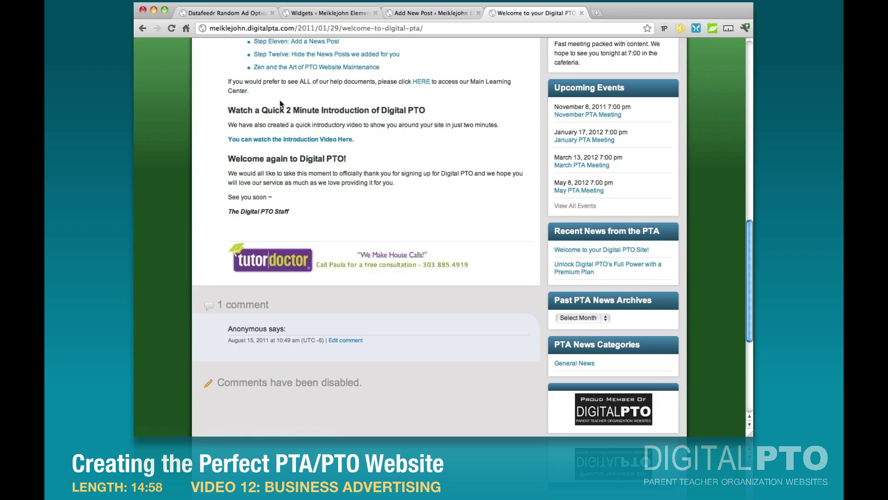
scroll(279, 103, up, 4)
scroll(280, 103, up, 8)
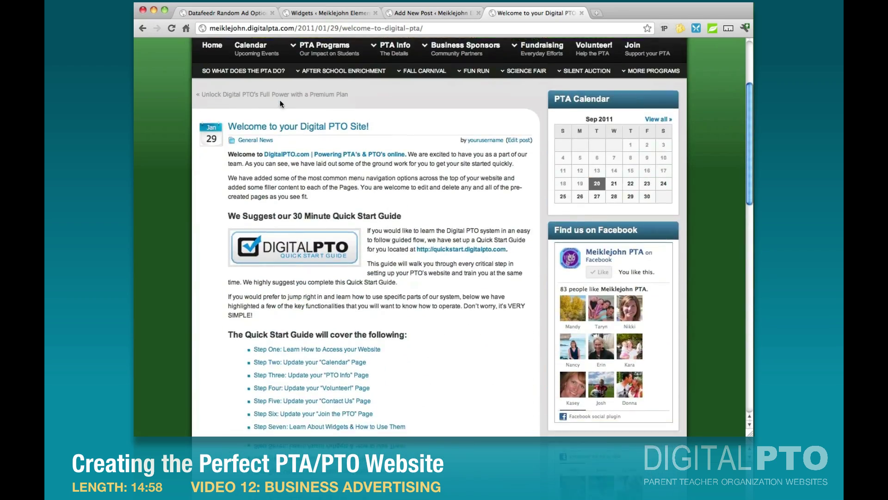
scroll(280, 103, down, 15)
scroll(279, 102, up, 15)
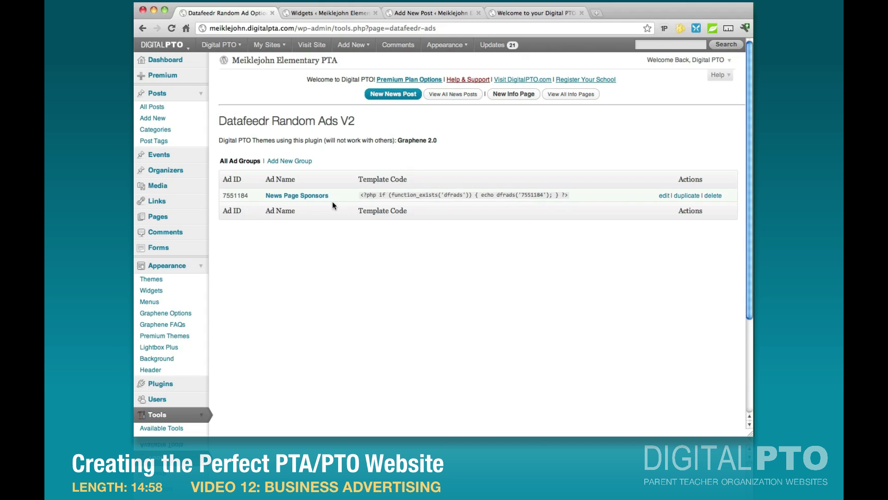
Step: Open the site's Widgets page and check the contents of the Under News Post Ad Area
scroll(326, 205, down, 3)
scroll(329, 208, up, 3)
click(153, 291)
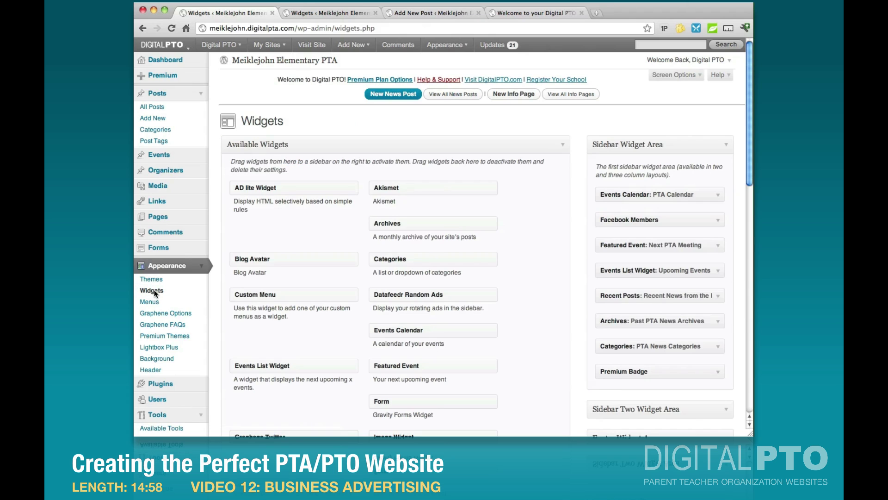
scroll(550, 261, down, 5)
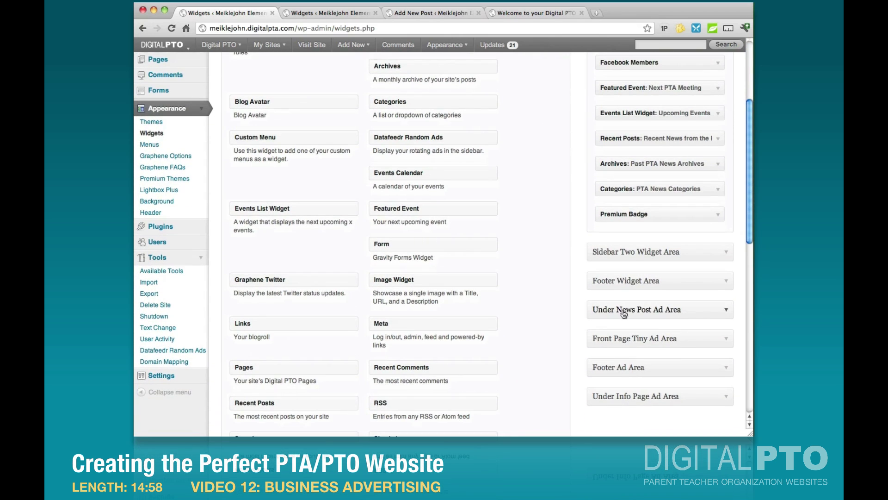
click(727, 310)
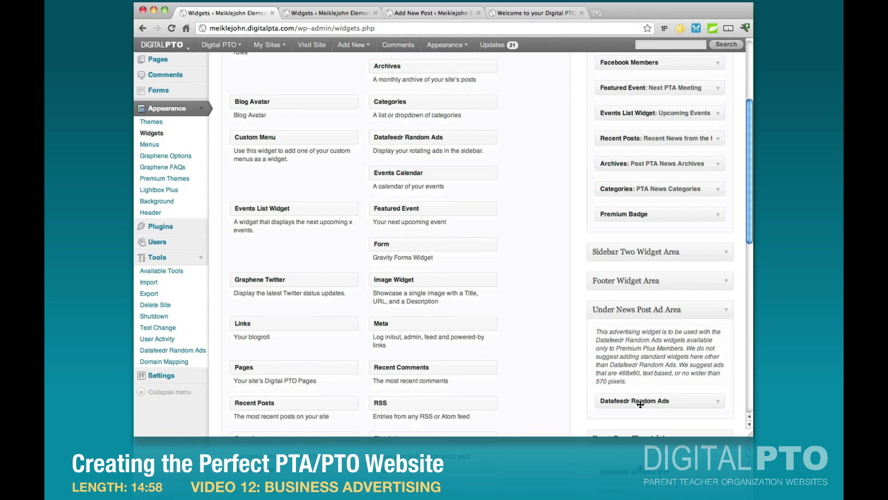
click(727, 314)
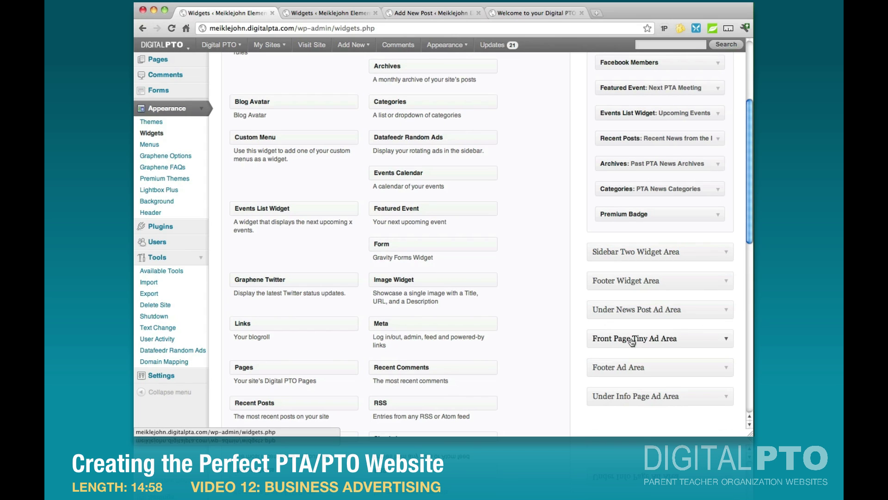
Step: Add a Datafeedr Random Ads widget to the Footer Ad Area, using the News Page Sponsors ad group, and save it
scroll(632, 341, down, 2)
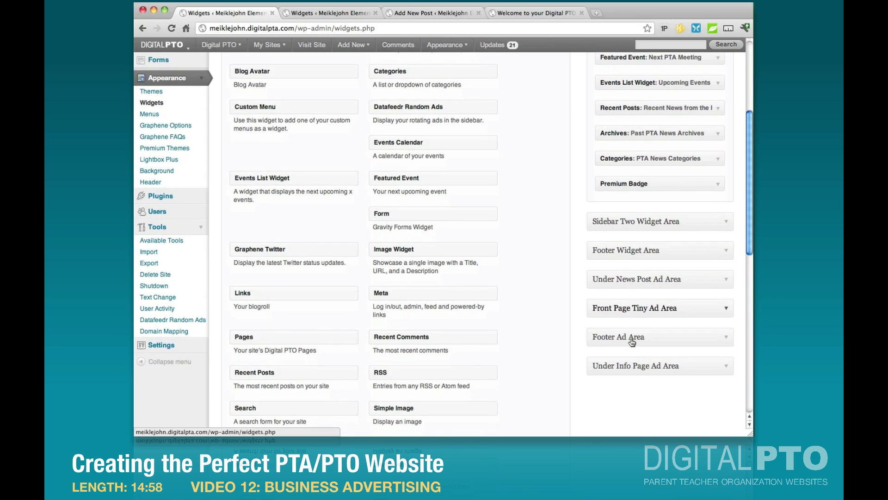
click(726, 339)
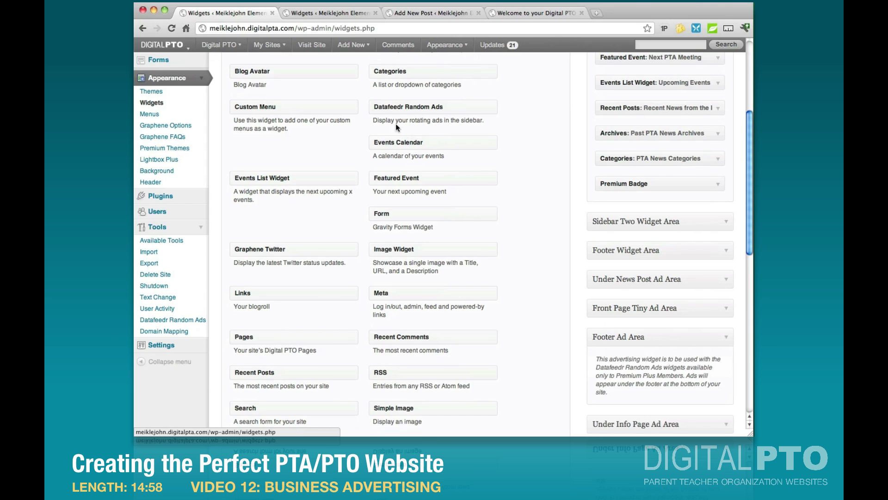
drag(390, 107, 615, 395)
scroll(614, 395, down, 5)
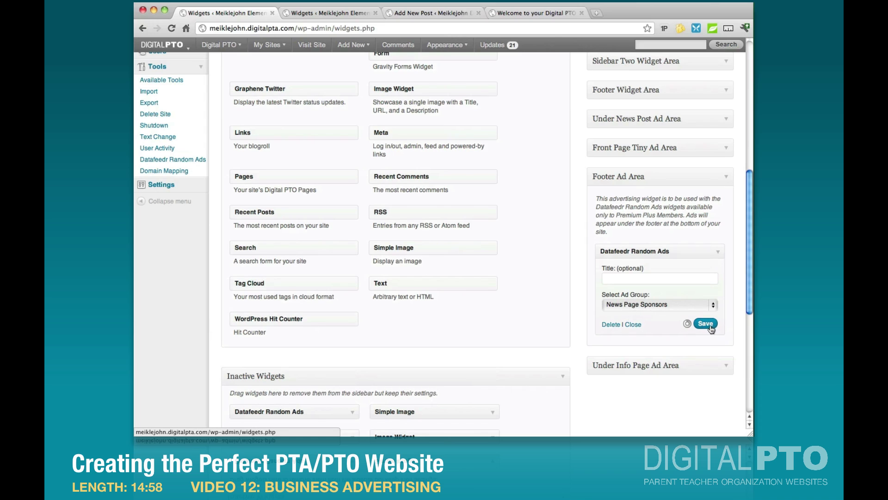
click(728, 176)
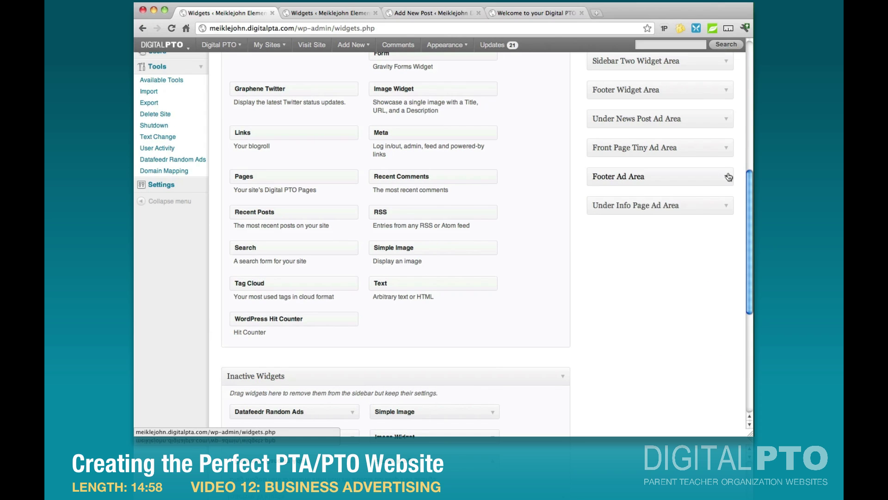
Step: Add a Datafeedr Random Ads widget to the Under Info Page Ad Area, using the News Page Sponsors ad group, and save it
click(723, 208)
scroll(525, 168, up, 3)
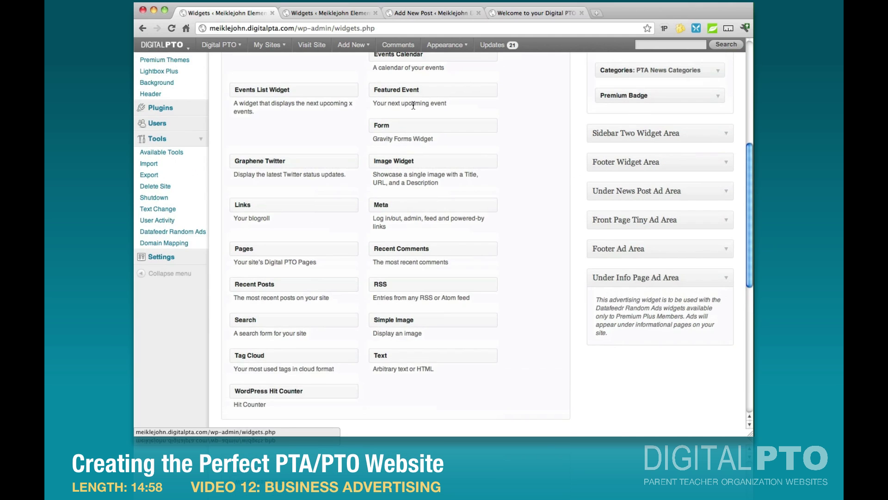
scroll(413, 106, up, 2)
drag(390, 65, 611, 392)
scroll(612, 376, down, 5)
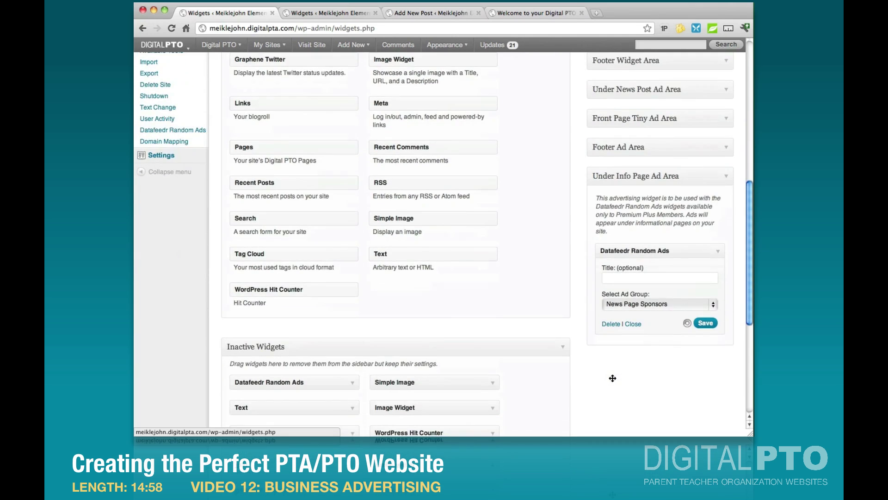
click(705, 324)
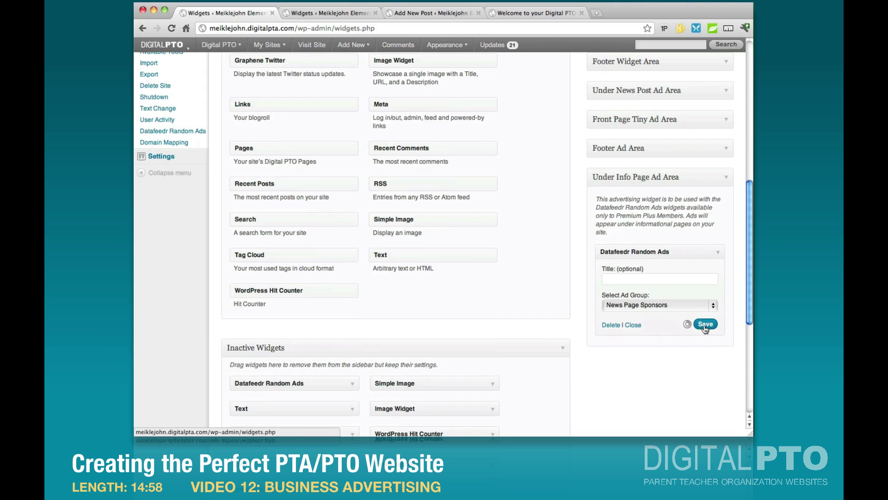
click(726, 177)
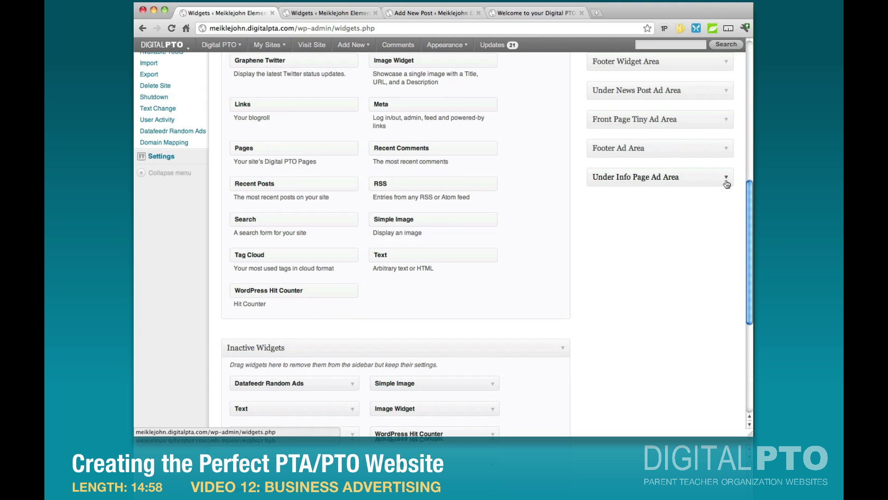
scroll(604, 232, up, 5)
scroll(604, 232, up, 2)
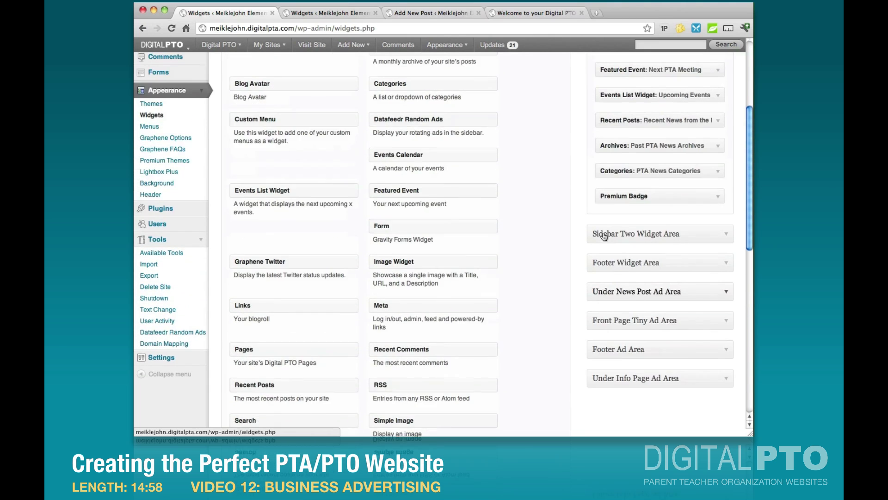
Step: Open the public site's home page and check the sponsor ad below the footer
click(522, 13)
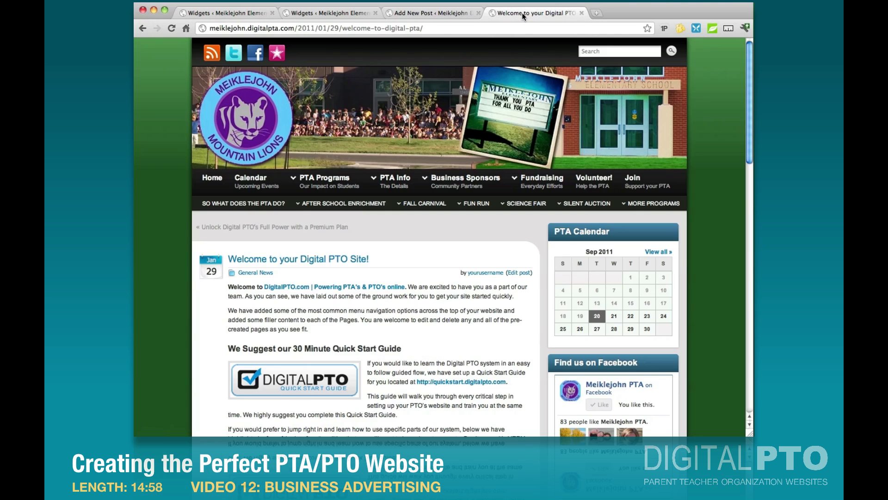
click(212, 179)
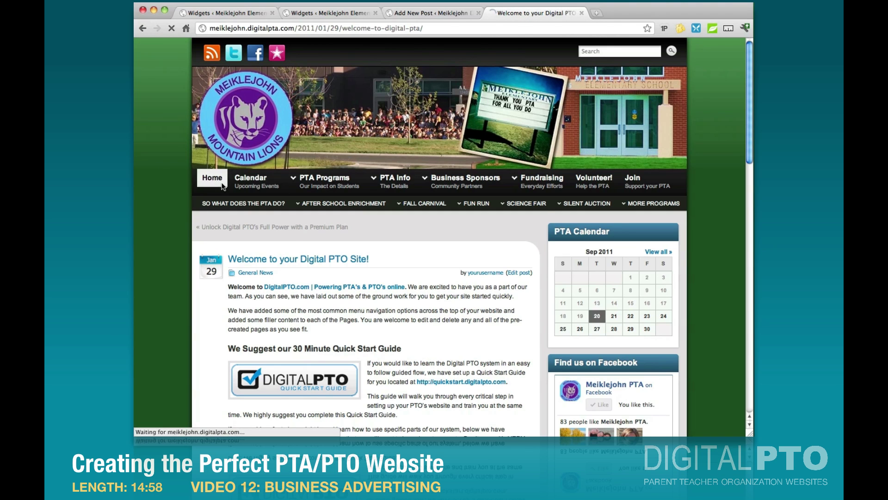
scroll(404, 278, down, 15)
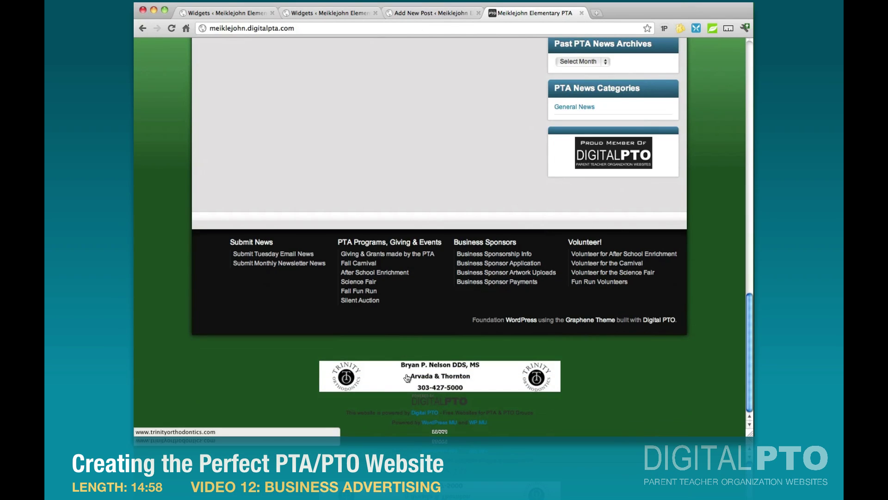
scroll(411, 235, up, 8)
scroll(412, 234, up, 10)
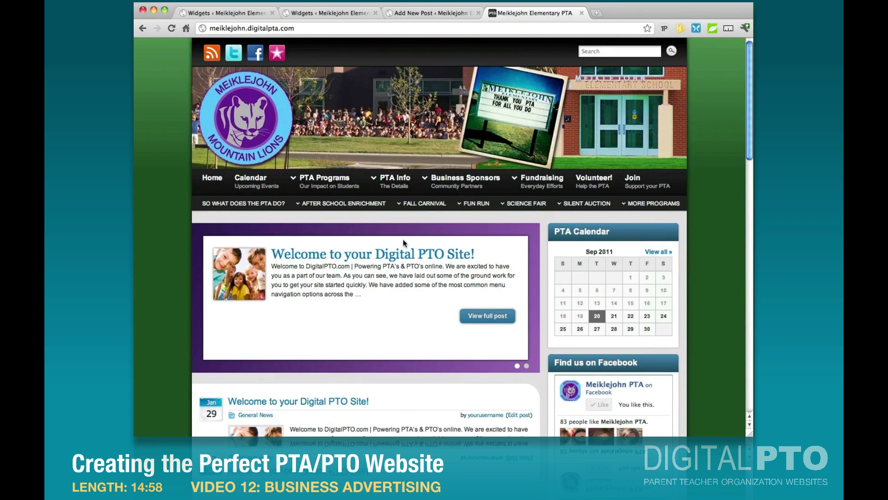
Step: Open the featured welcome post and check the sponsor ads under the post text and around the footer
click(391, 253)
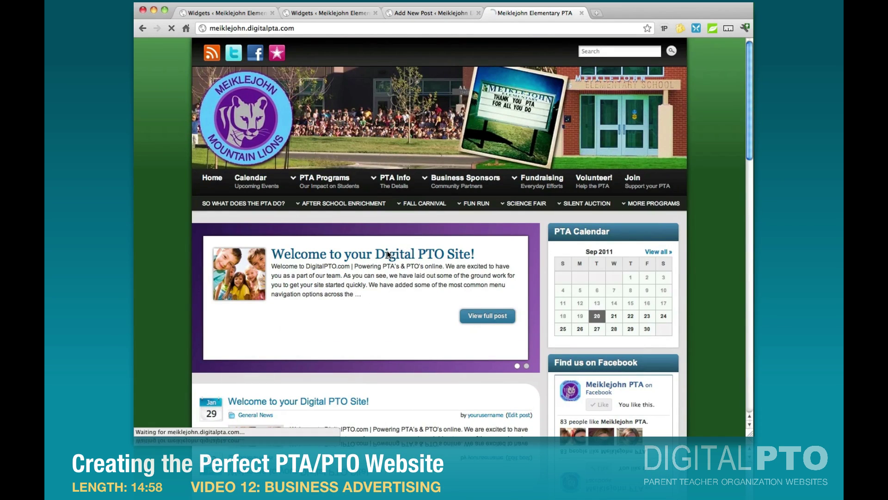
scroll(389, 254, down, 2)
scroll(387, 254, down, 10)
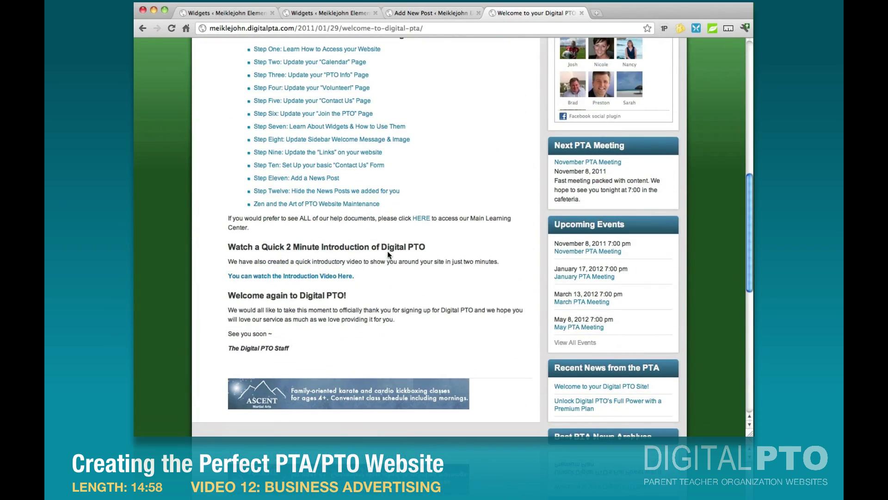
scroll(376, 259, down, 8)
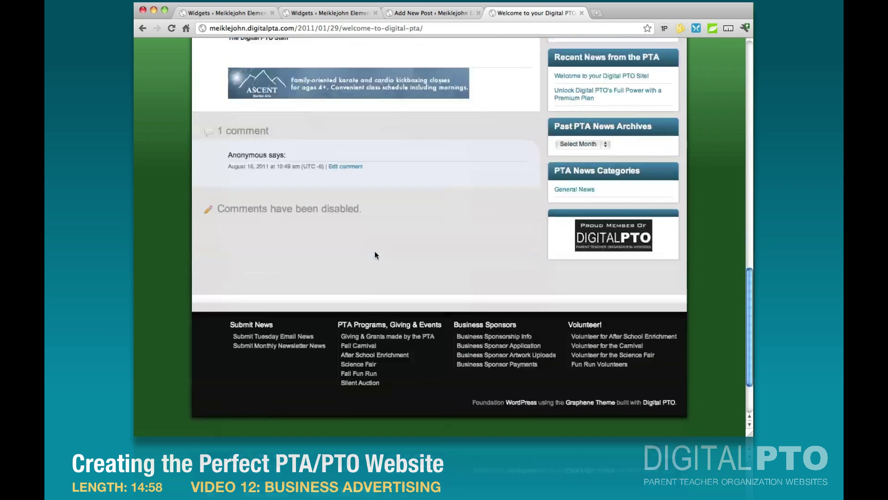
scroll(395, 209, up, 20)
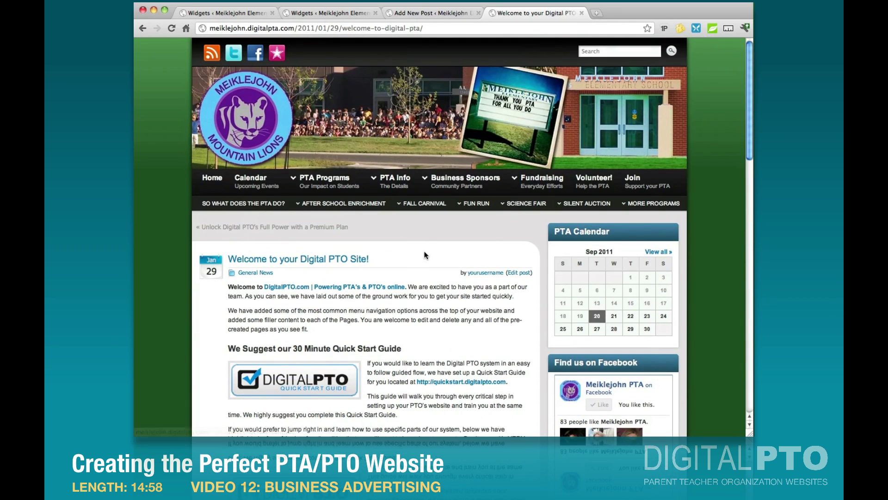
Step: Open the PTA Info page and check the sponsor ads under its page list and below the footer
click(399, 182)
scroll(352, 278, down, 6)
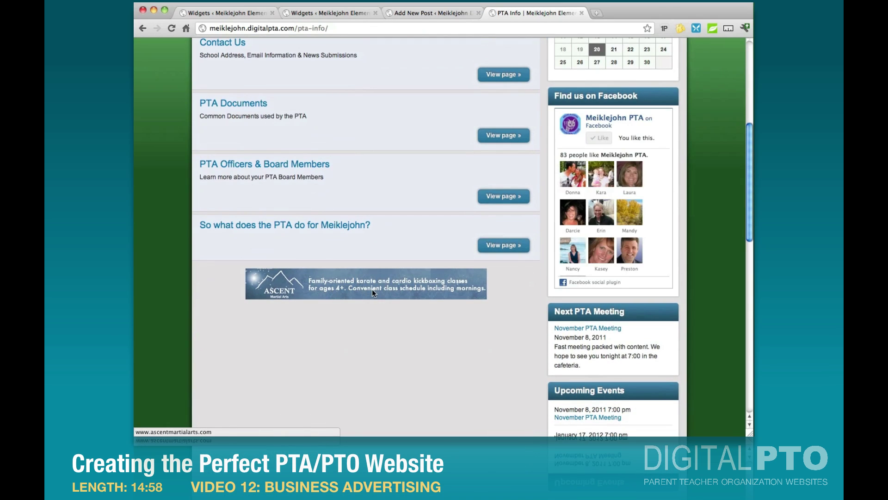
scroll(373, 292, down, 12)
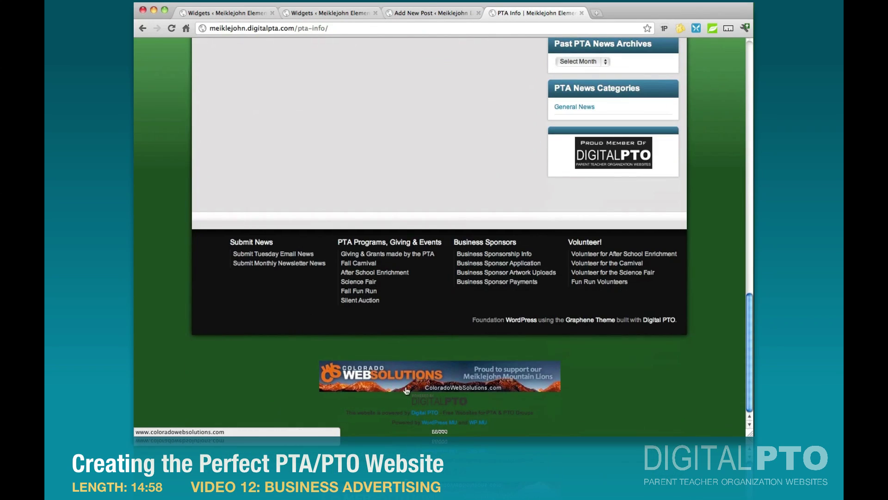
scroll(539, 380, up, 20)
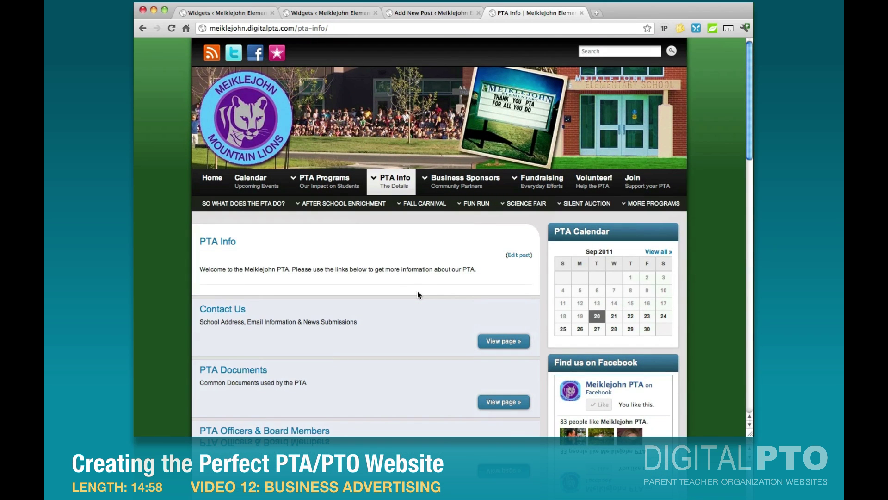
Step: Return to the home page and examine the area around the news post excerpts for sponsor ads
click(217, 182)
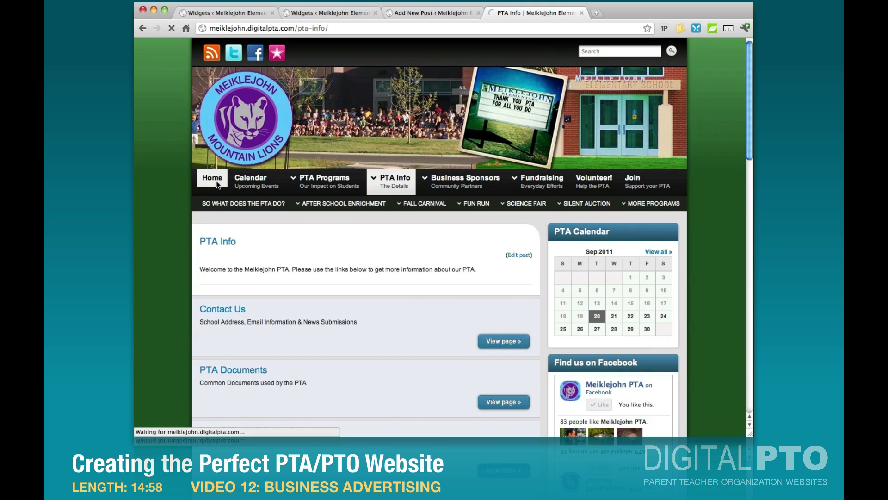
scroll(331, 300, down, 3)
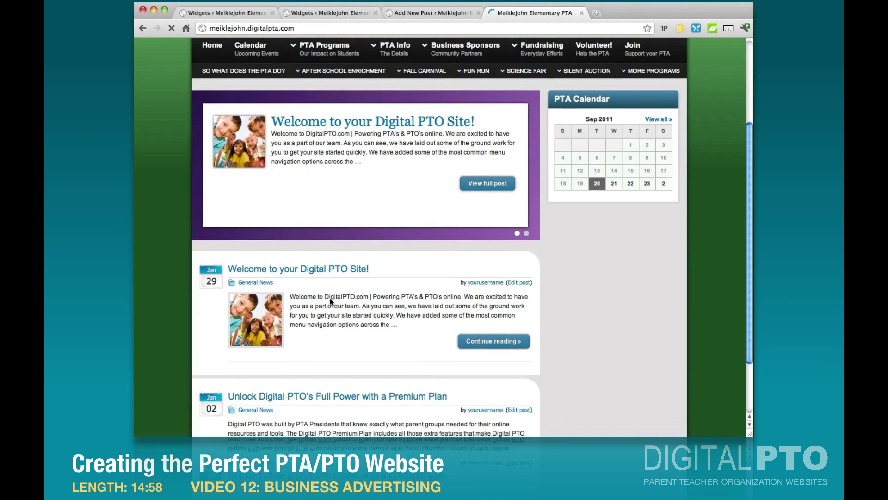
scroll(332, 301, down, 2)
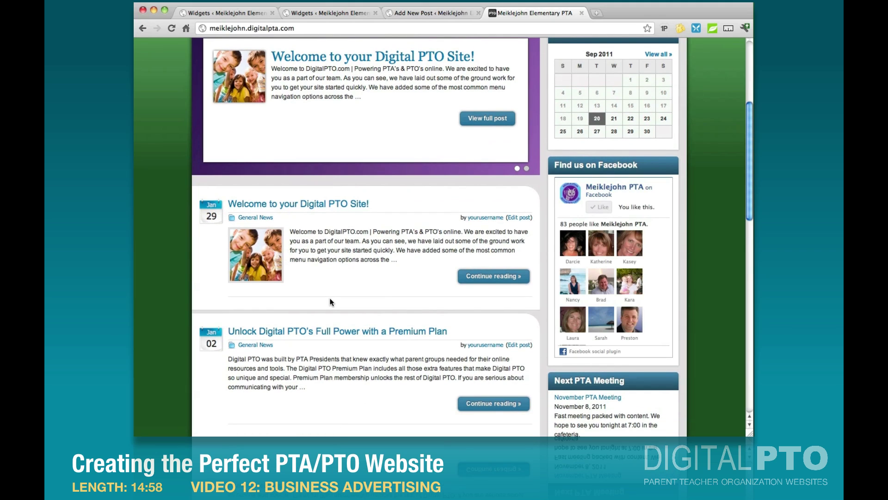
scroll(326, 298, down, 1)
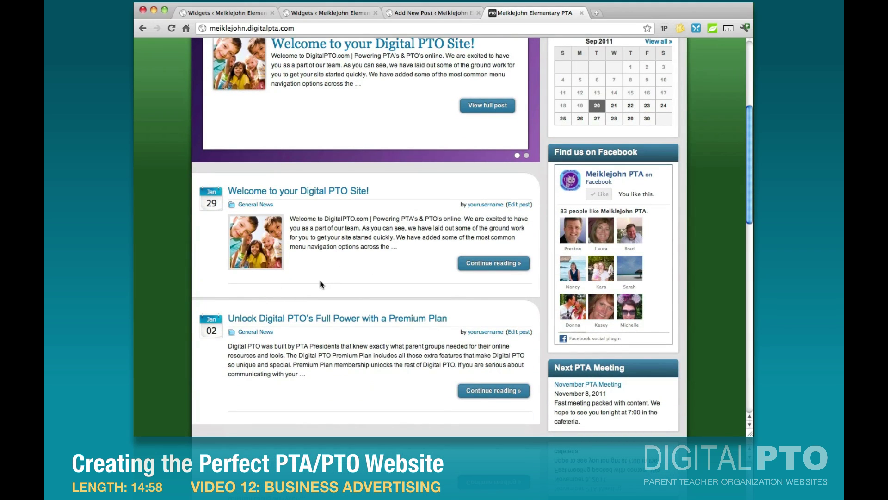
scroll(347, 291, down, 10)
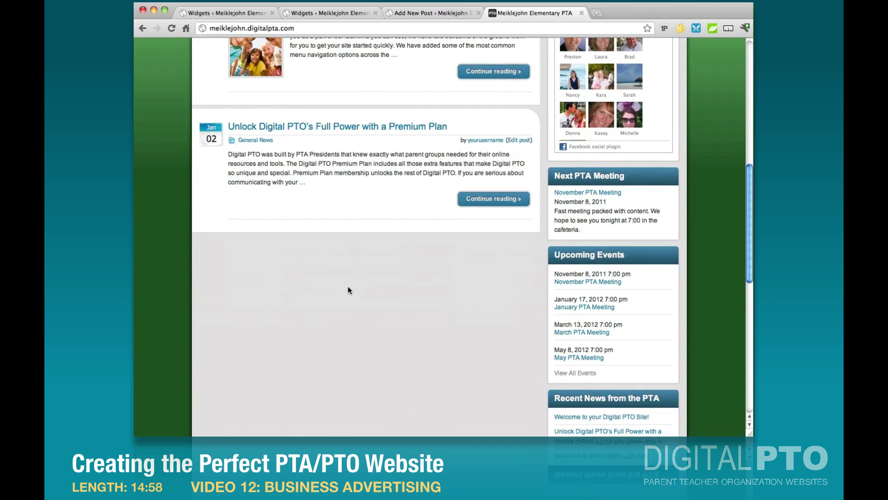
scroll(479, 332, down, 2)
scroll(508, 342, up, 1)
Step: View the January 2011 news archive, check its post list for ads, and return to the home page
click(598, 353)
click(595, 362)
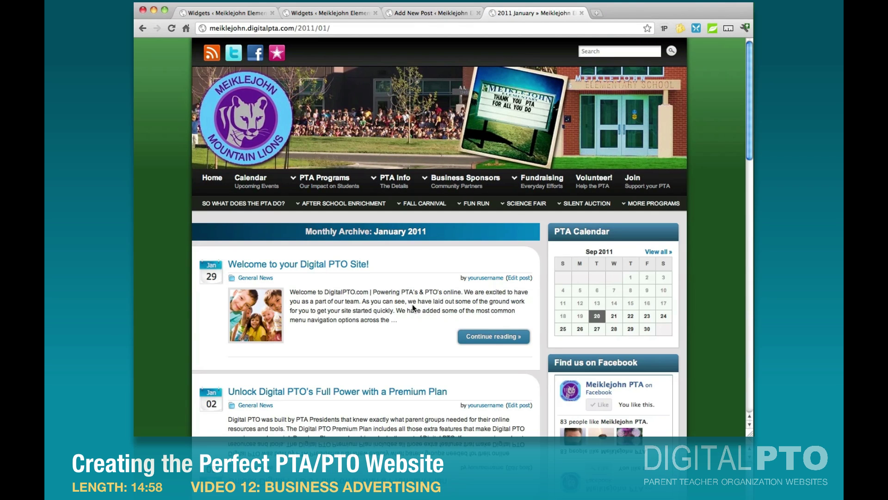
scroll(305, 344, down, 5)
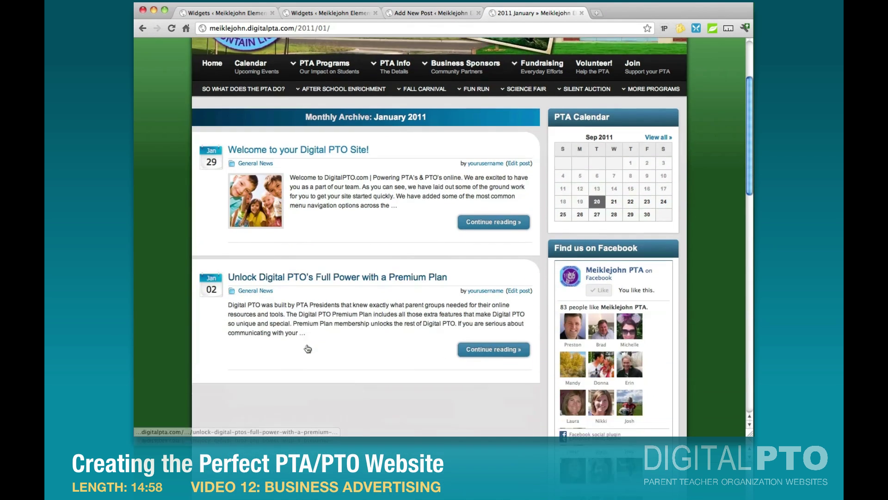
scroll(306, 347, up, 3)
scroll(307, 348, up, 3)
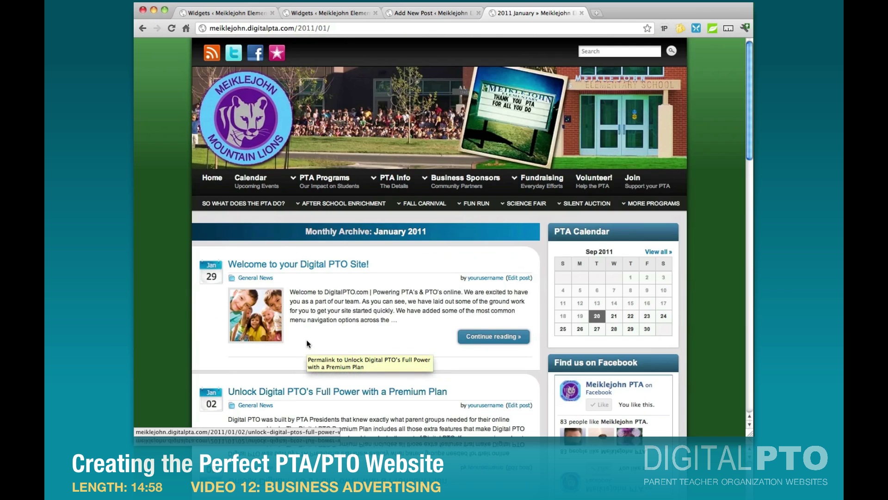
click(351, 118)
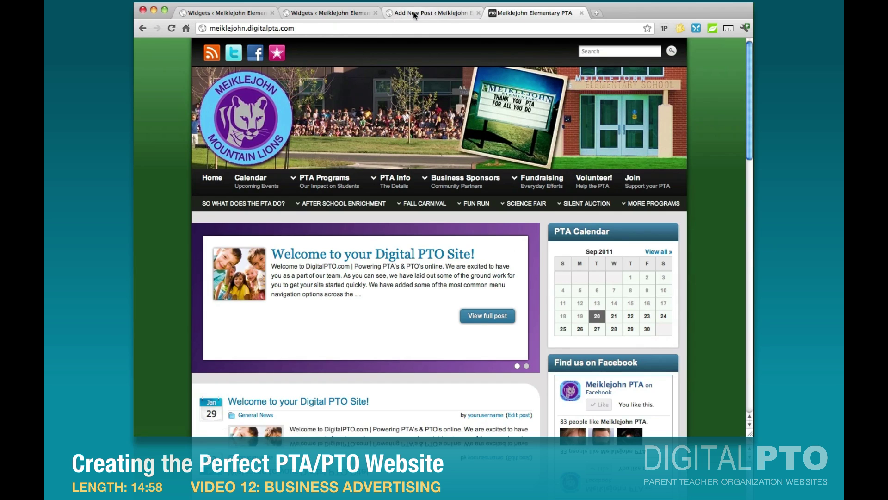
Step: Open the Datafeedr Random Ads settings and start a new ad group named Tiny Sponsors
click(208, 13)
click(177, 337)
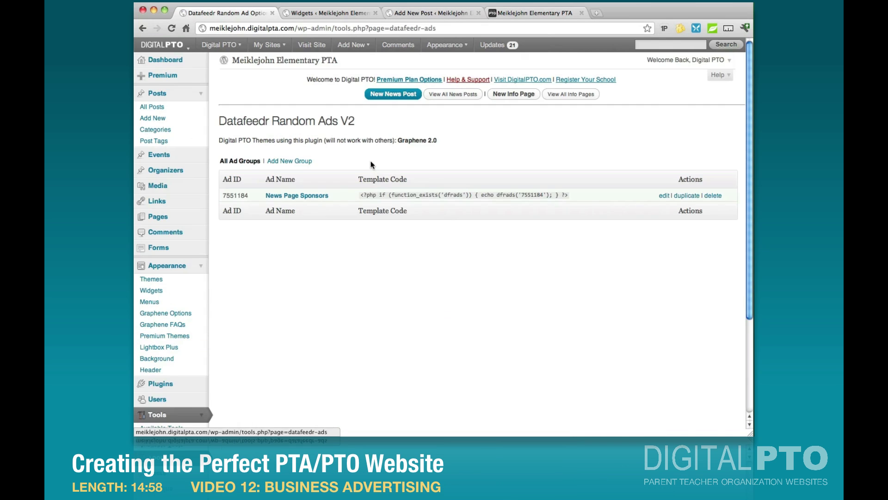
click(294, 160)
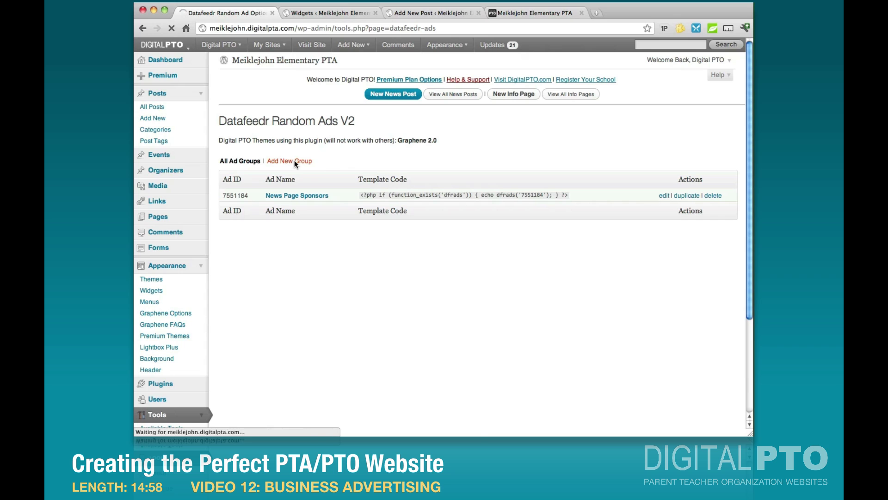
click(343, 220)
text(Tiny Sponsors)
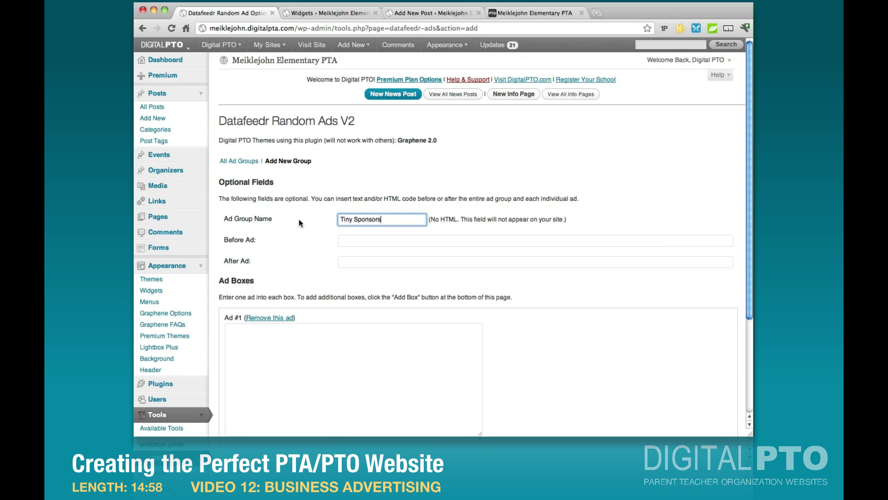
scroll(277, 232, down, 3)
click(272, 274)
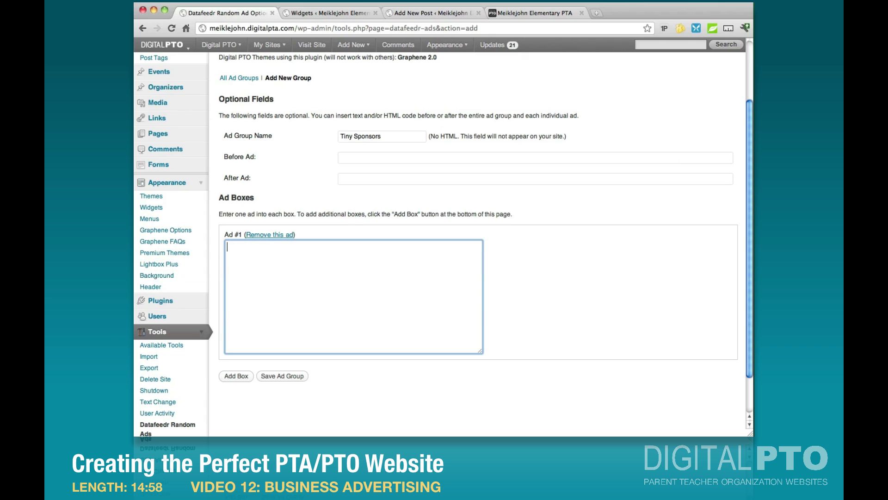
key(super+Tab)
key(super+Tab)
text(Sponsored by: <Strong><a href="http://digitalpto.com">DigitalPTO</a></strong> - Free Websites for PTAs and PTOs)
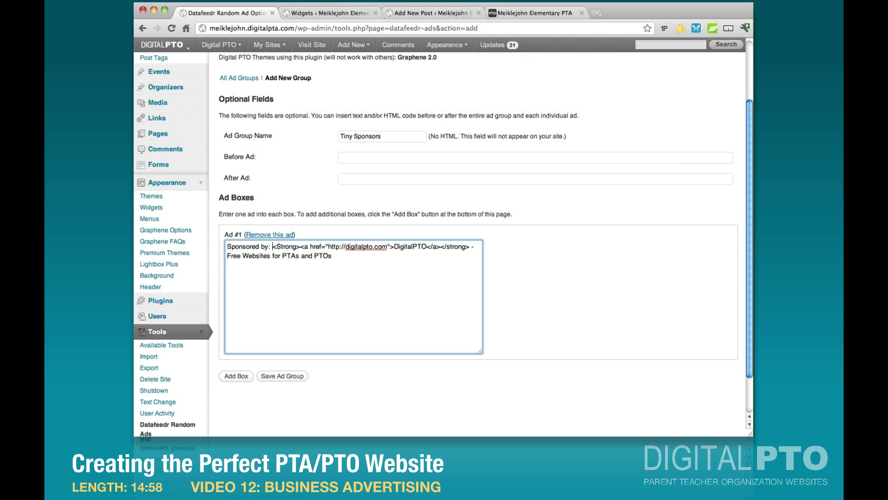
click(273, 377)
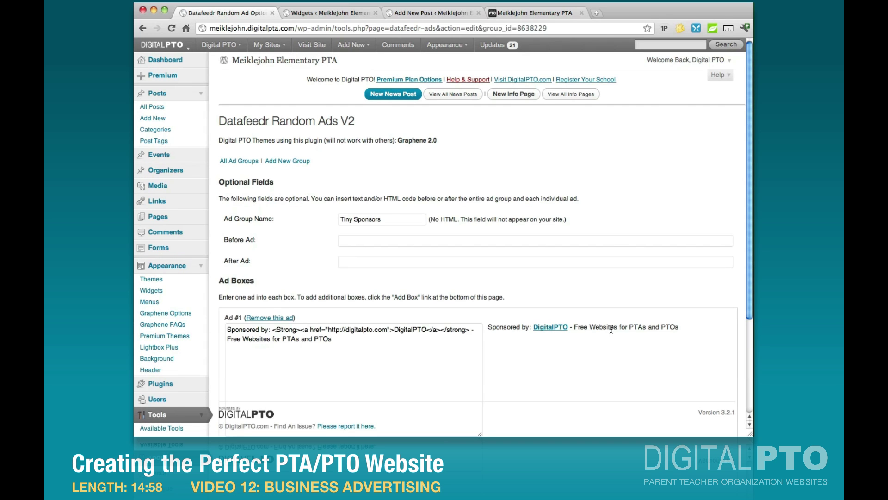
Step: Add a second ad box to the Tiny Sponsors group and copy the first ad's code into it
scroll(628, 344, down, 1)
scroll(626, 340, down, 3)
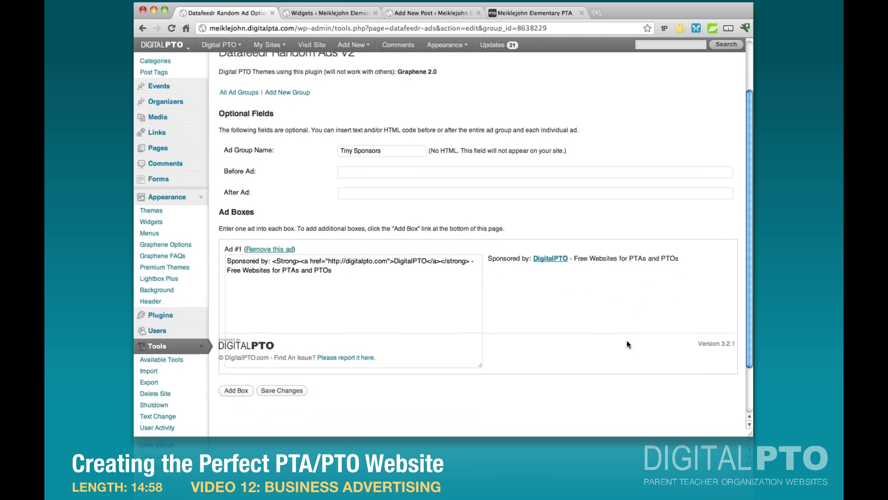
drag(344, 266, 220, 256)
key(ctrl+c)
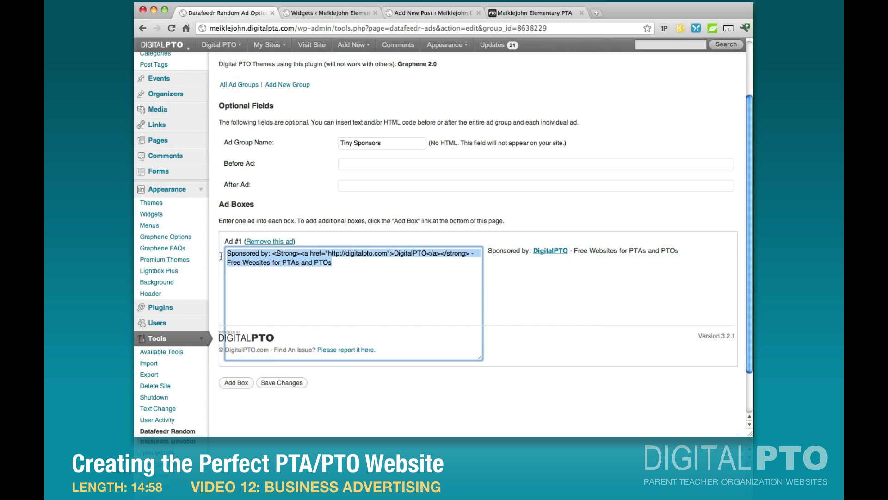
click(238, 384)
scroll(282, 362, down, 3)
click(278, 302)
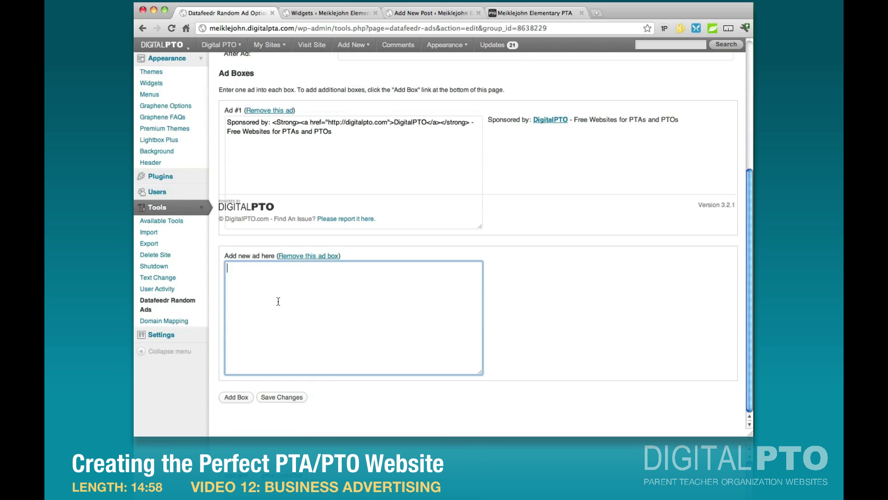
key(ctrl+v)
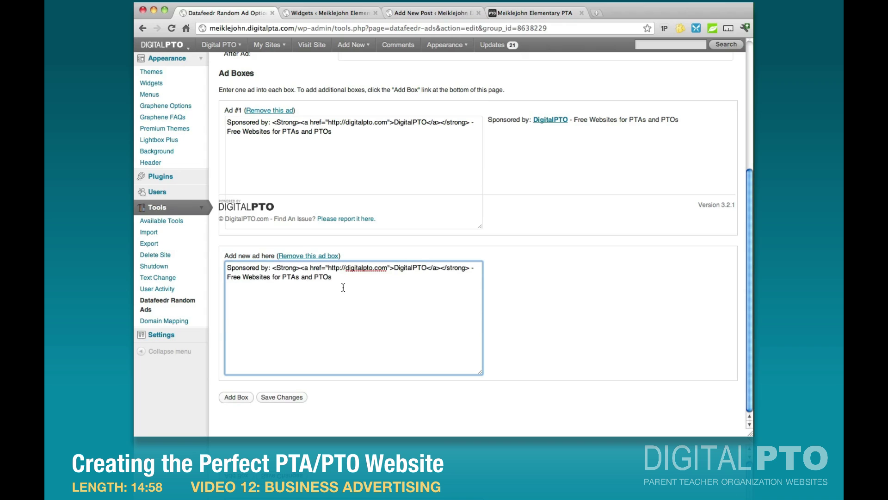
drag(345, 270, 373, 271)
text(volunteerspot)
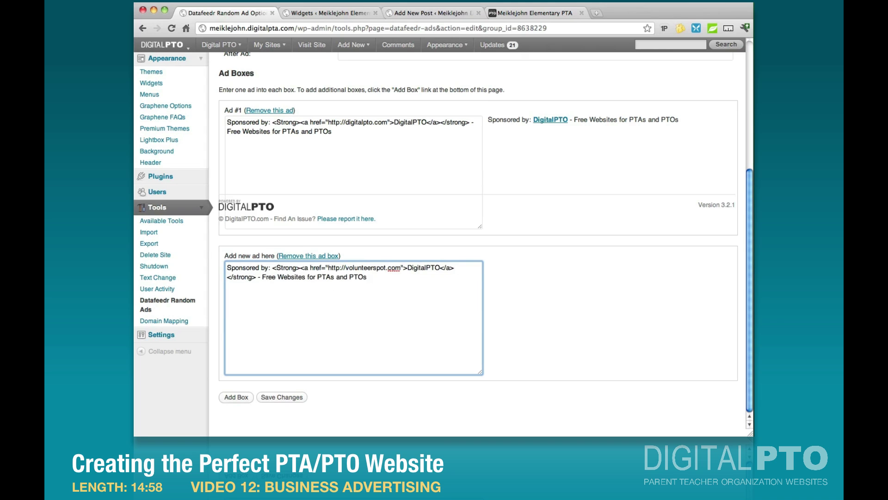
drag(407, 268, 441, 270)
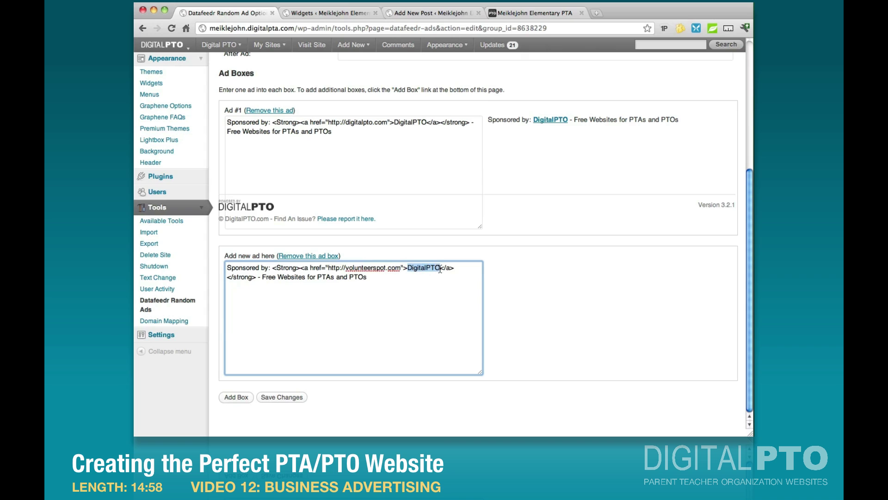
text(Volunteer Spot)
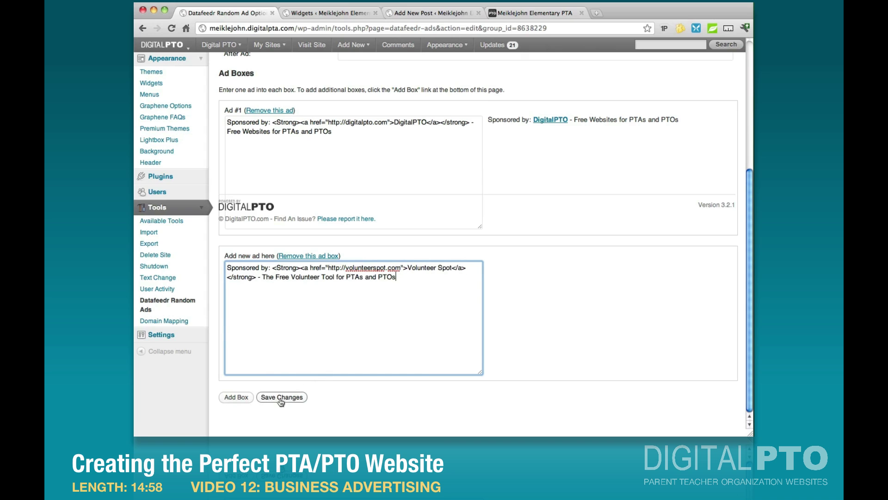
click(282, 397)
click(295, 210)
scroll(305, 232, down, 5)
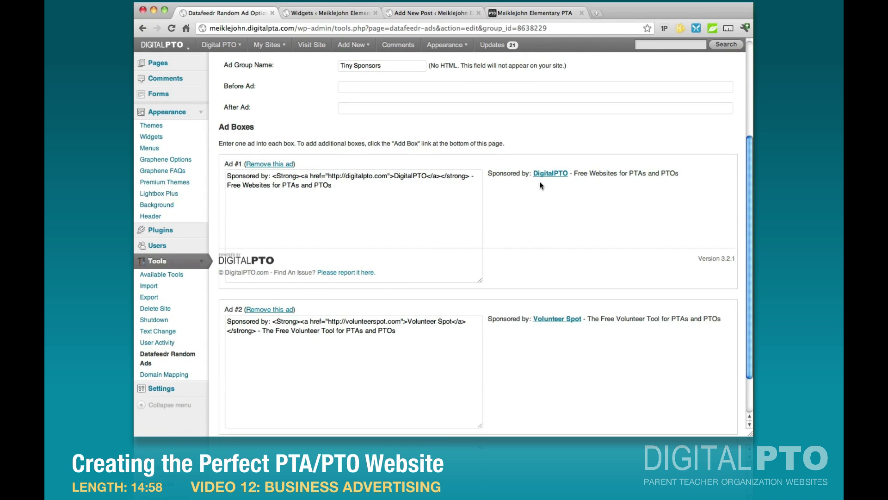
scroll(582, 199, up, 5)
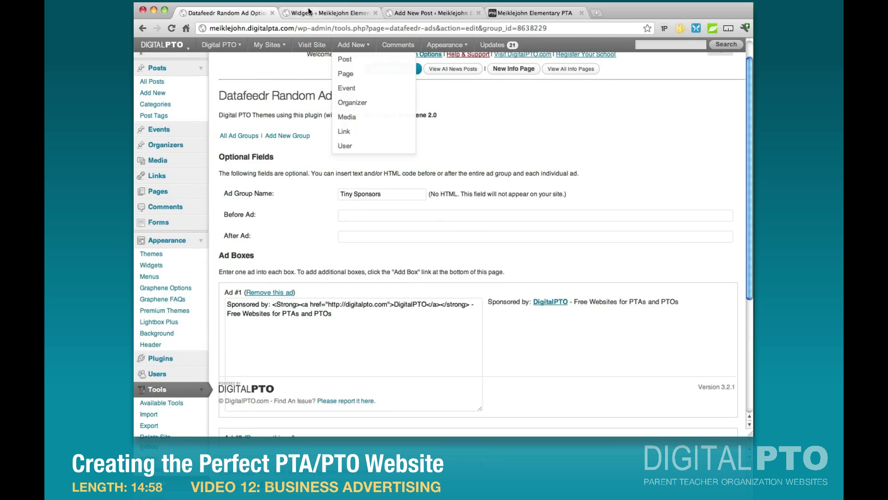
Step: Add a Datafeedr Random Ads widget with the Tiny Sponsors group to the Front Page Tiny Ad Area, save it, and check the site's home page
click(309, 13)
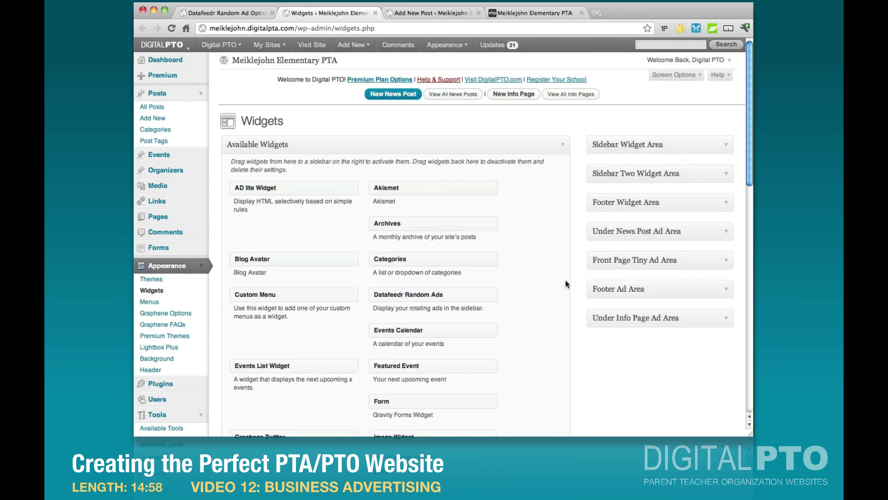
click(726, 261)
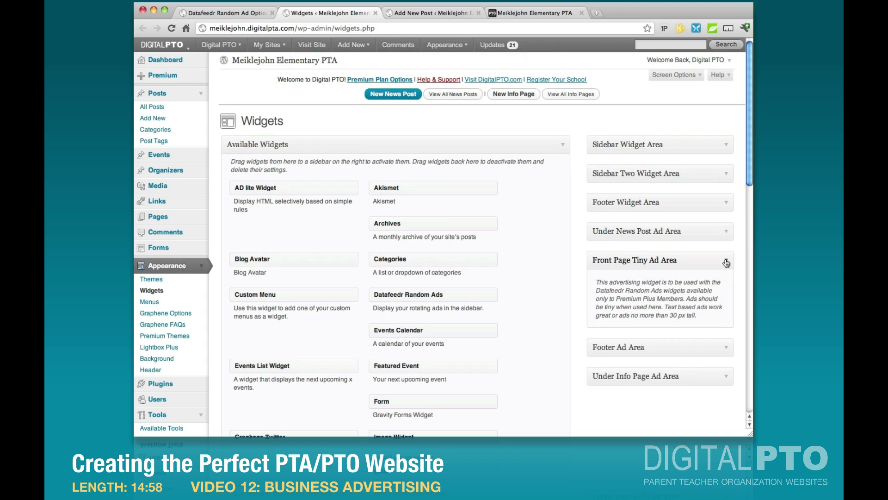
drag(394, 295, 626, 331)
scroll(627, 328, down, 3)
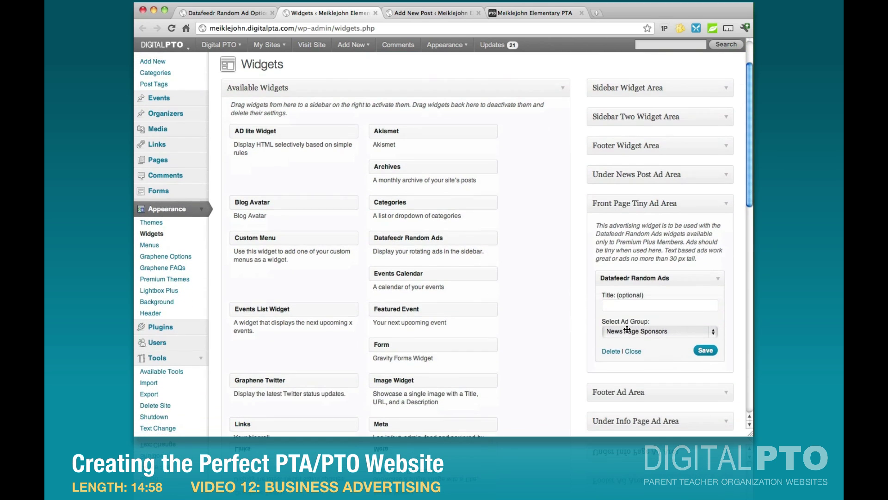
click(628, 331)
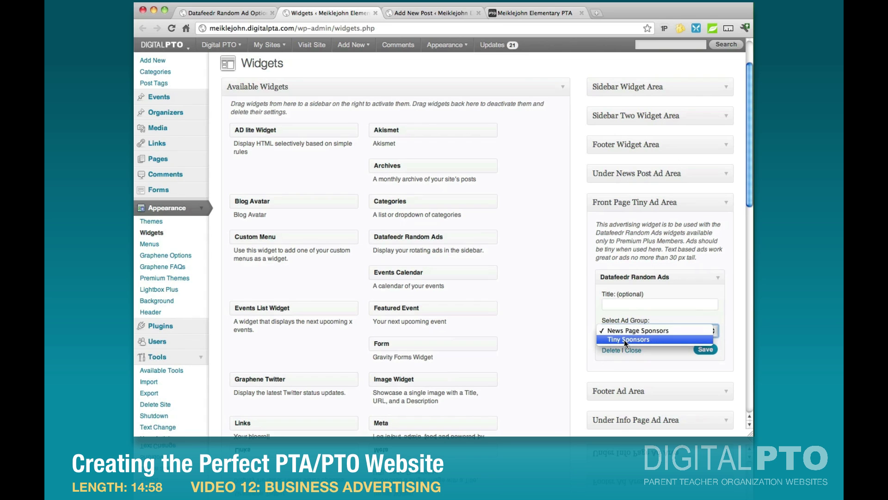
click(624, 339)
click(712, 350)
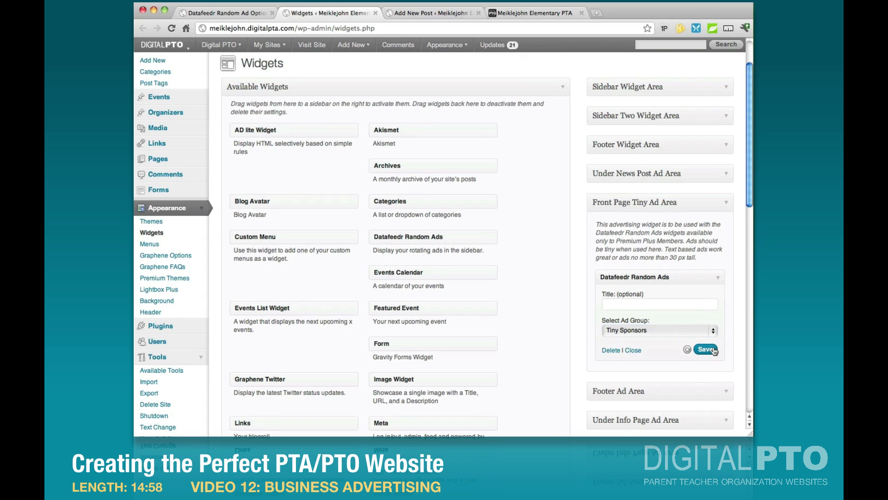
click(538, 13)
click(227, 201)
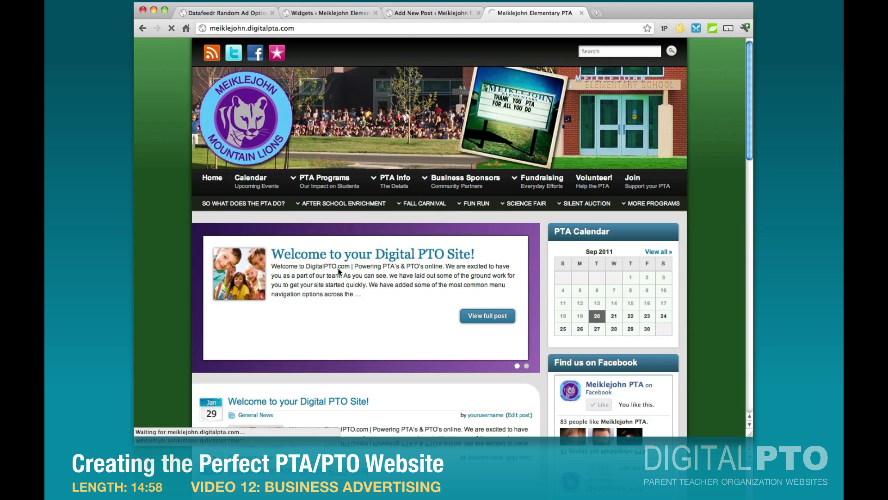
scroll(339, 272, down, 6)
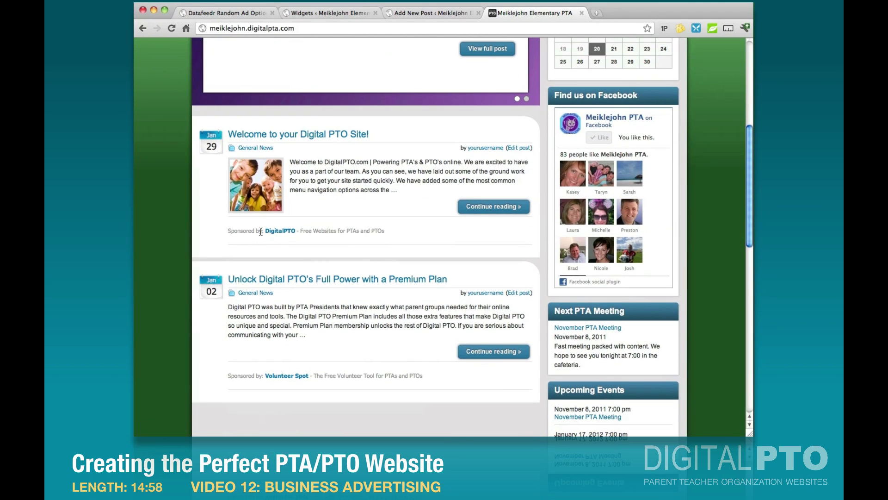
scroll(258, 374, up, 6)
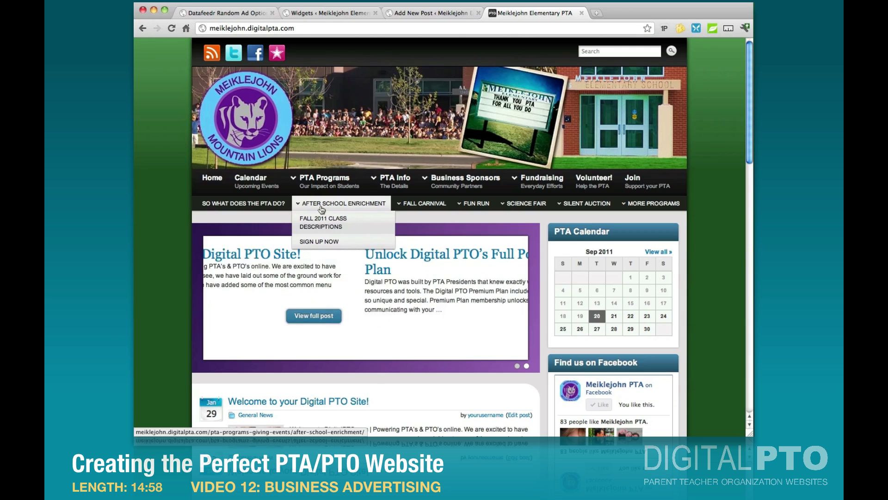
Step: Move the "Sponsored by:" text from both Tiny Sponsors ads into the group's Before Ad setting and save the group
click(236, 12)
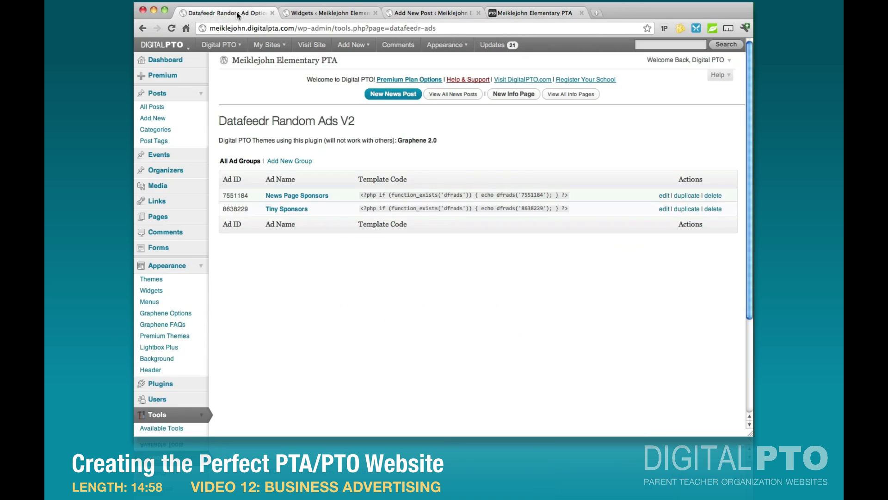
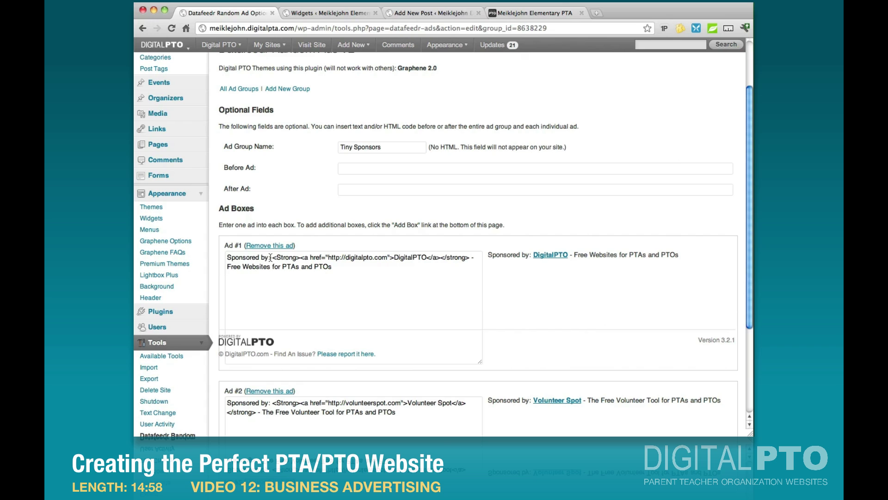
key(BackSpace)
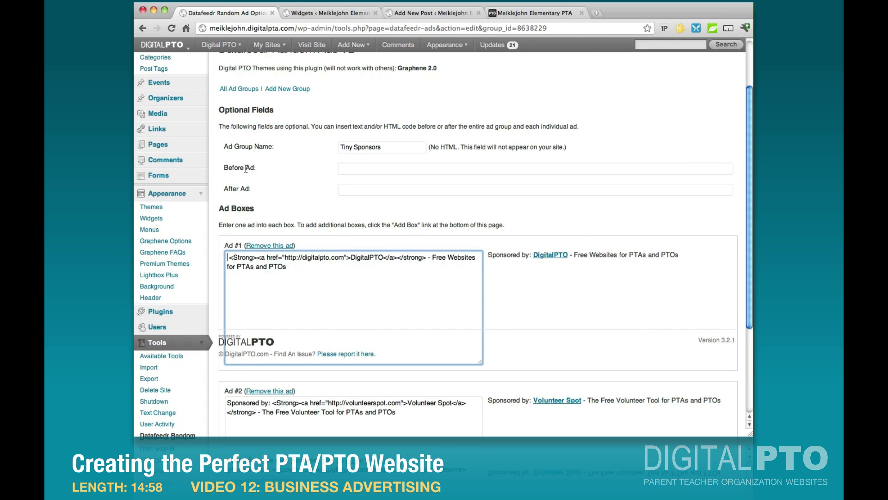
click(342, 171)
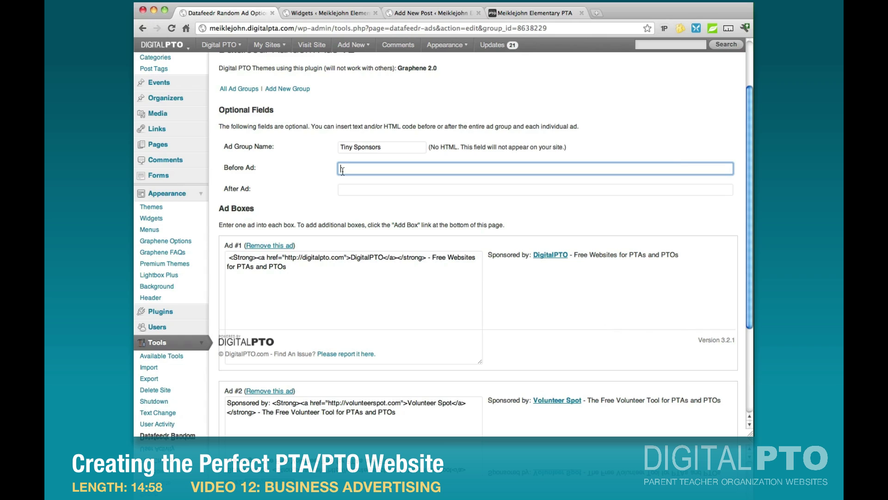
text(Sponsored by:)
click(272, 405)
shift+click(226, 405)
key(BackSpace)
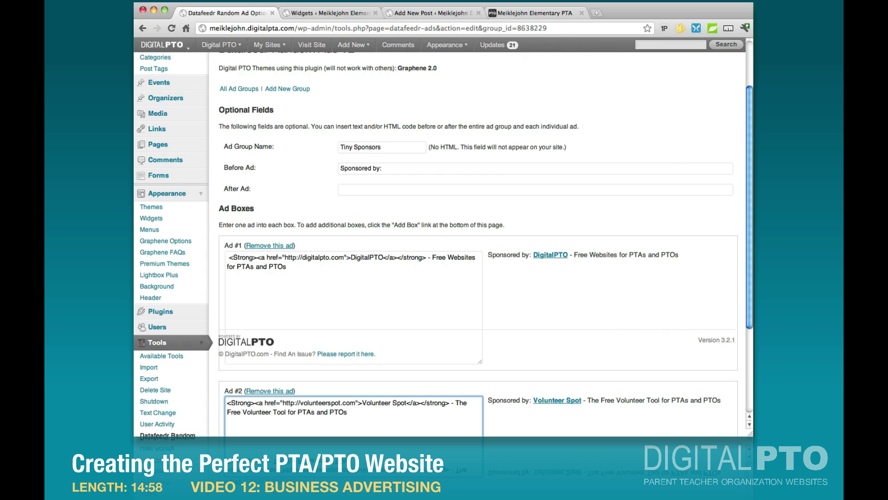
click(238, 258)
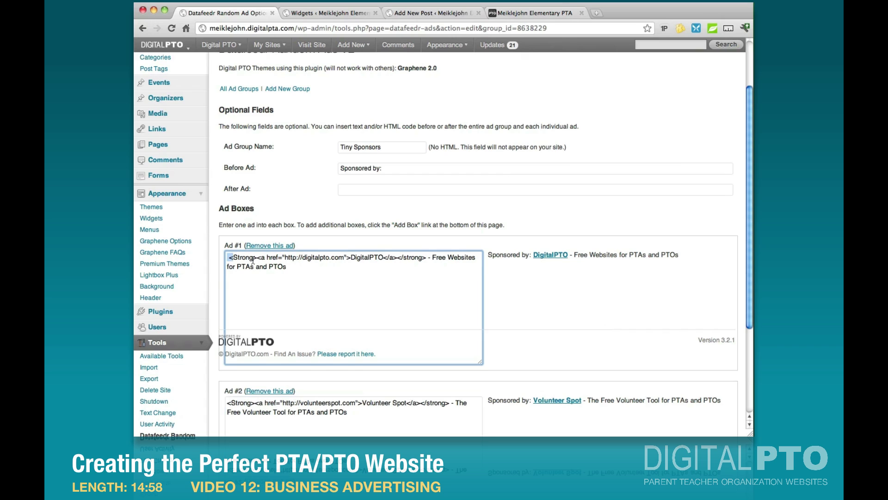
shift+click(300, 269)
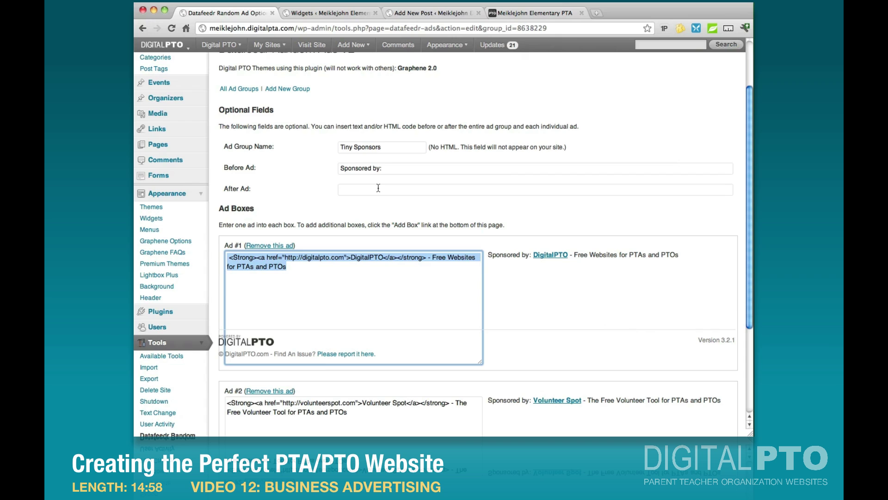
scroll(453, 210, down, 3)
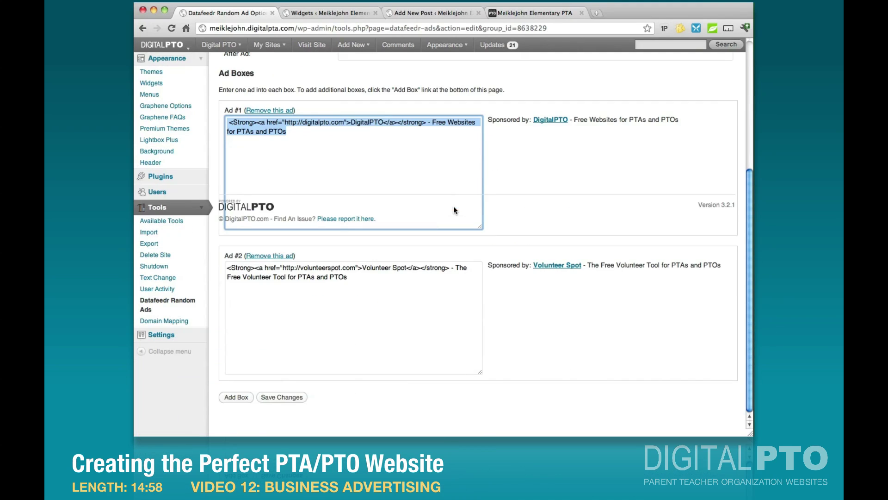
click(270, 396)
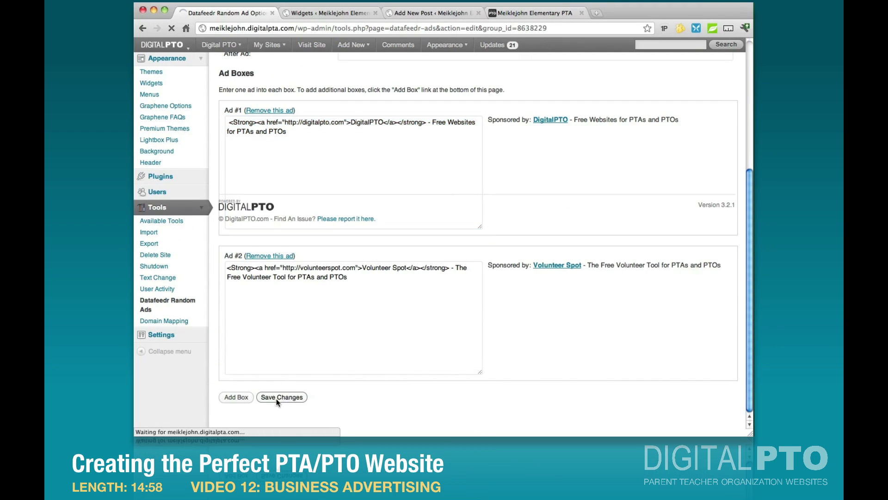
Step: Reopen the Tiny Sponsors group at its Before Ad text and check the sponsor lines on the reloaded home page
click(297, 209)
click(392, 240)
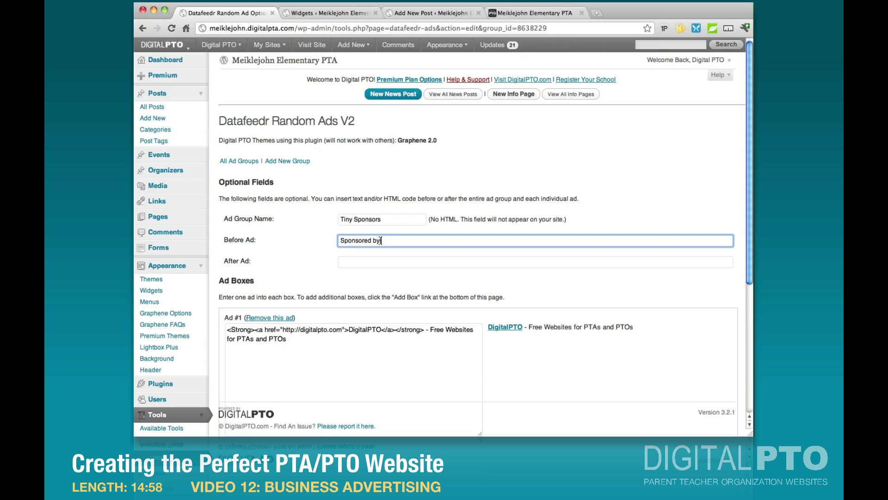
click(526, 13)
click(208, 187)
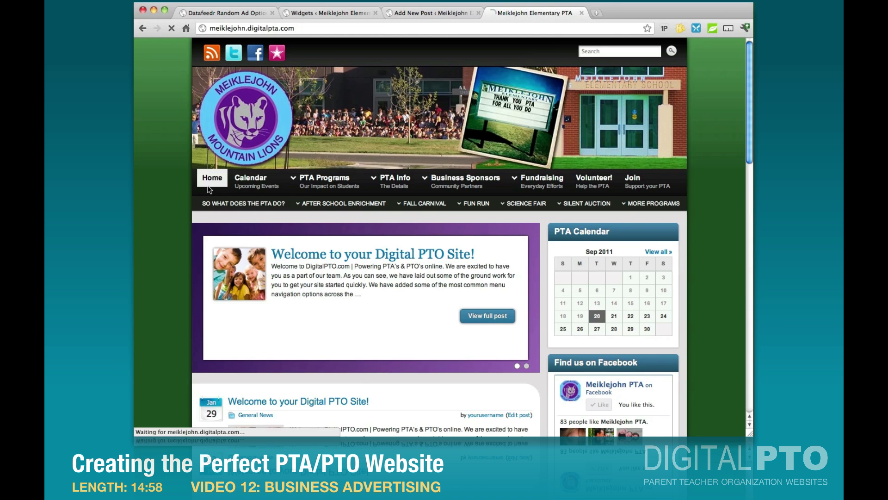
scroll(361, 271, down, 5)
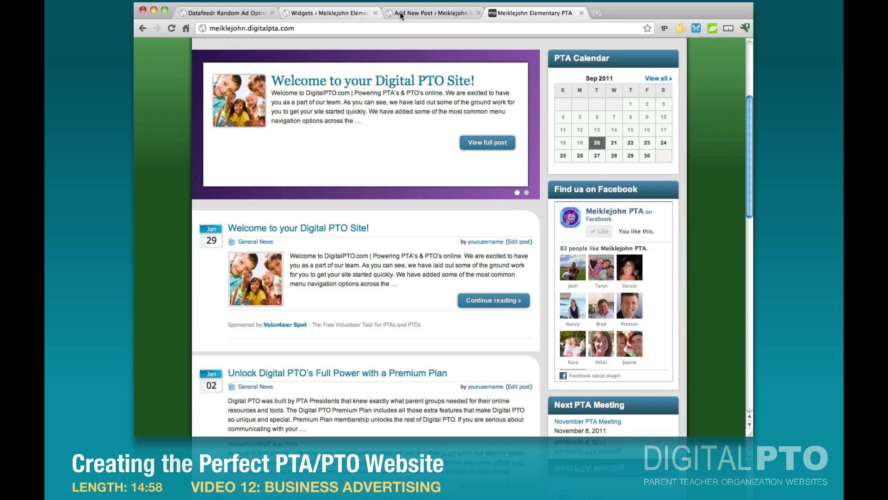
Step: Append &nbsp; to the Before Ad text "Sponsored by:", save the group, and check the spacing on the reloaded home page
click(223, 12)
text(&nbsp;)
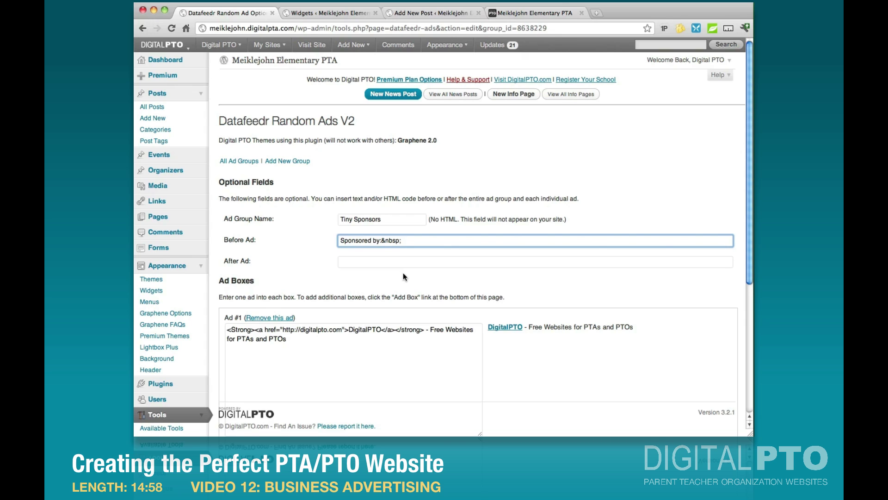
scroll(402, 275, down, 5)
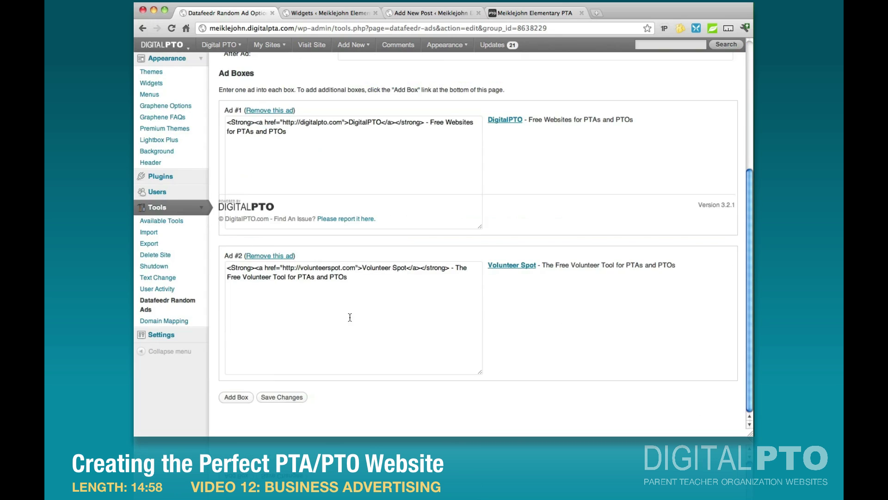
click(284, 396)
click(509, 13)
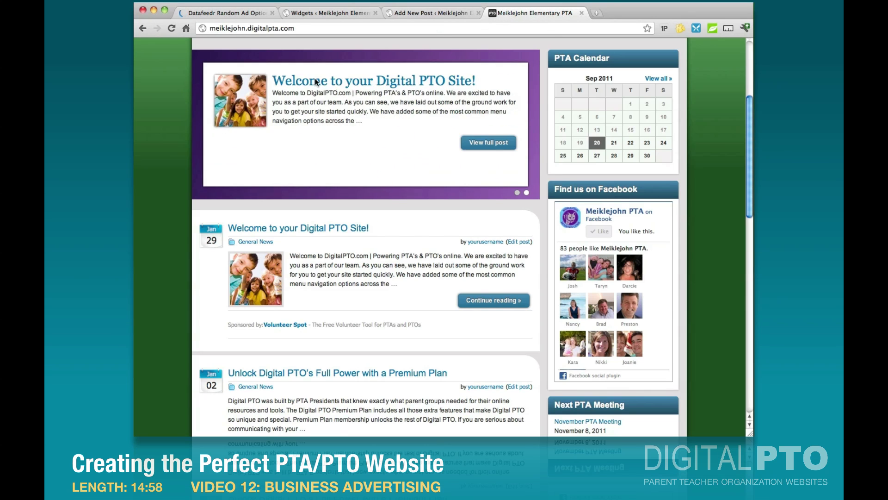
click(168, 32)
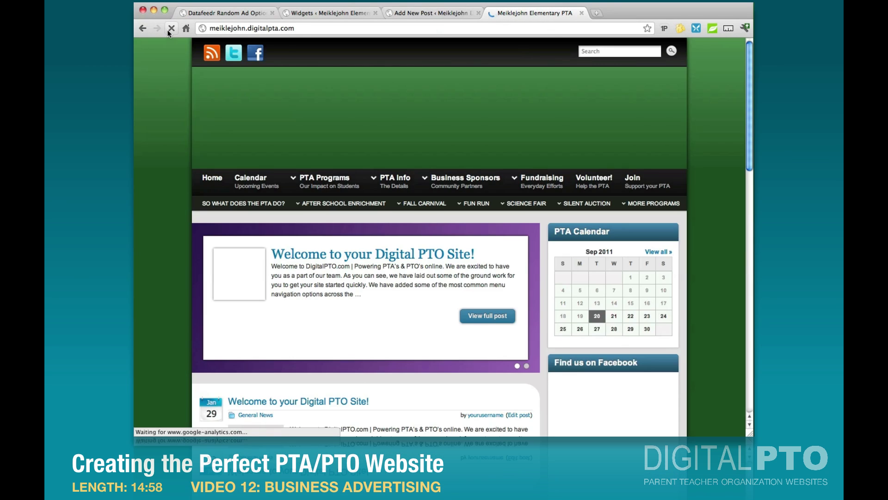
scroll(245, 213, down, 5)
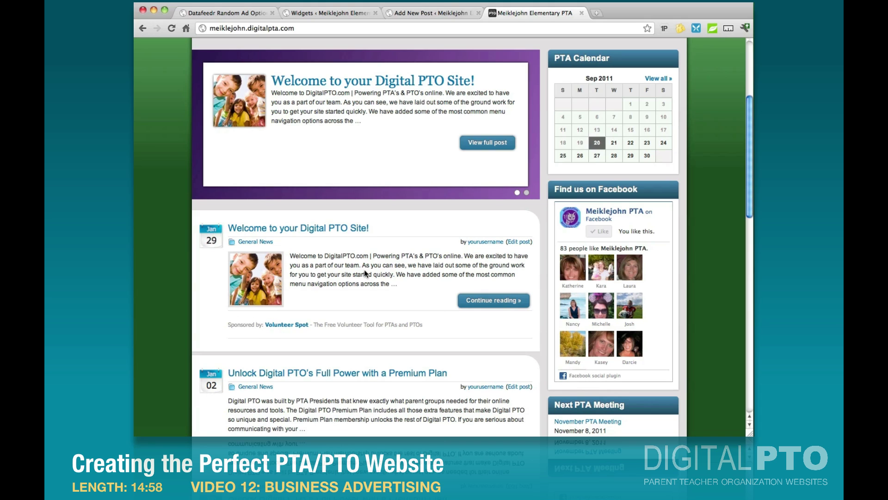
click(237, 13)
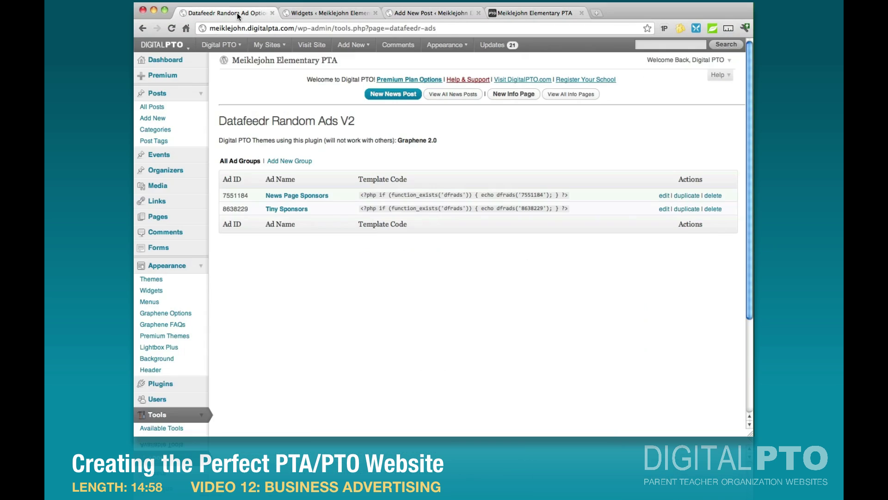
click(277, 209)
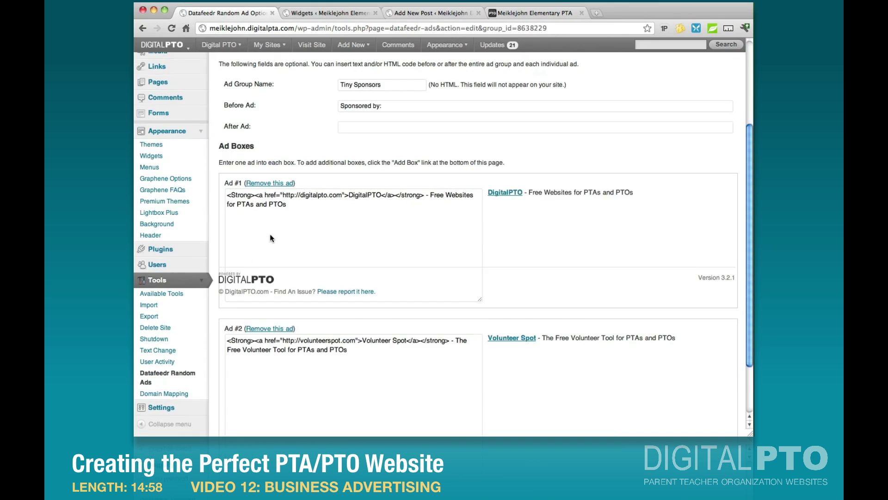
scroll(270, 234, down, 3)
click(234, 398)
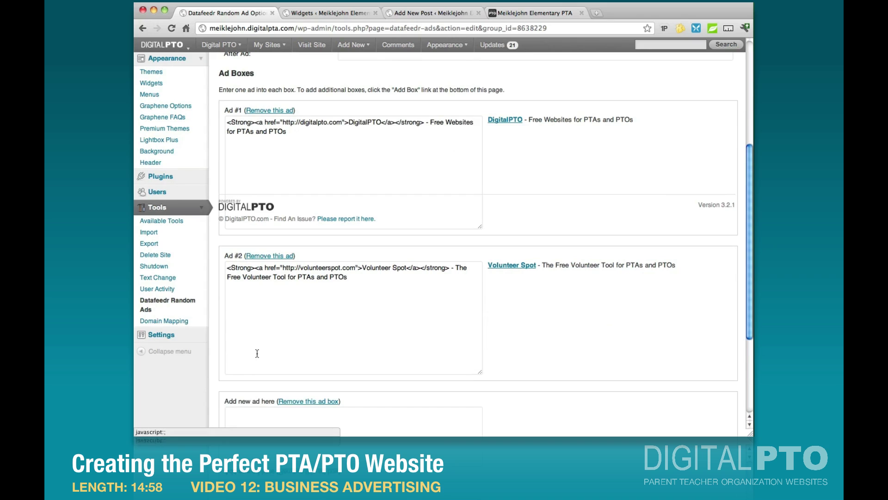
scroll(254, 356, down, 3)
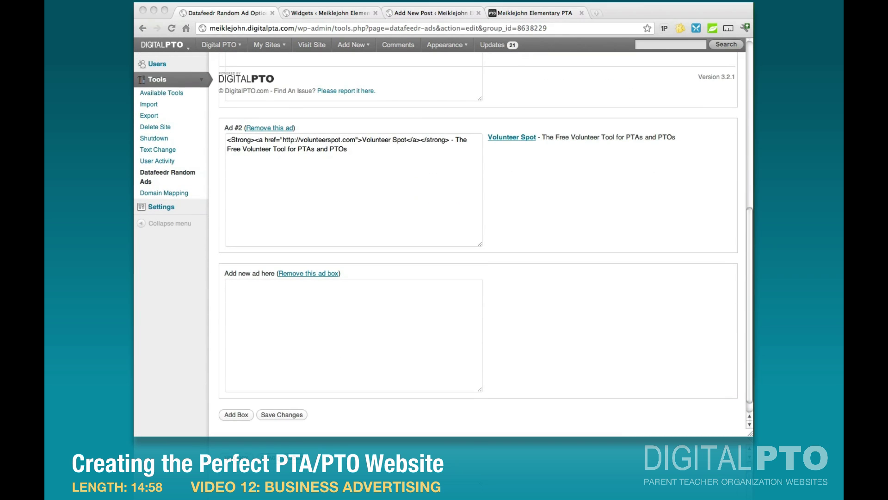
key(super+Tab)
text(<a href="http://www.coloradowebsolutions.com" target="_blank"><img src="http://meiklejohn.digitalpta.com/files/2011/09/cws-20.gif" alt="Colorado Web Solutions" name="Colorado Web Solutions" border="0" /></a>)
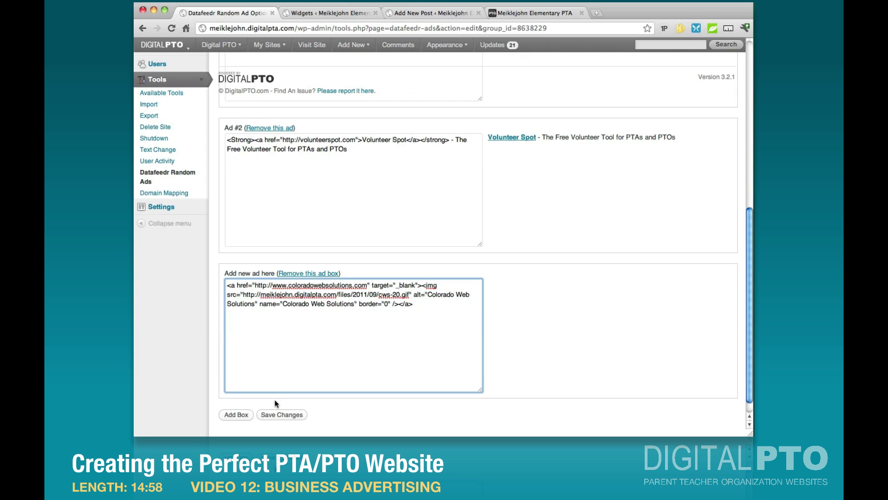
click(245, 414)
scroll(242, 357, down, 3)
click(239, 337)
text(<a href="http://www.steamerscoffeeshop.com" target="_blank"><img src="http://meiklejohn.digitalpta.com/files/2011/09/steamers-20.gif" alt="Steamers Coffee House" name="Steamers Coffee House" border="0" /></a>)
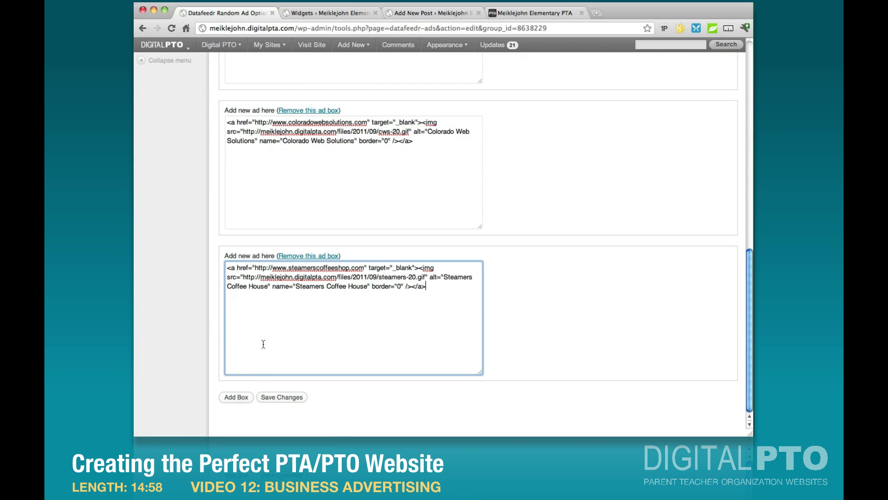
click(234, 397)
click(237, 417)
text(<a href="http://www.branaughpc.com/" target="_blank"><img src="http://meiklejohn.digitalpta.com/files/2011/09/branaugh-mini.png" alt="" name="" border="0" /></a>)
scroll(215, 386, down, 3)
click(284, 398)
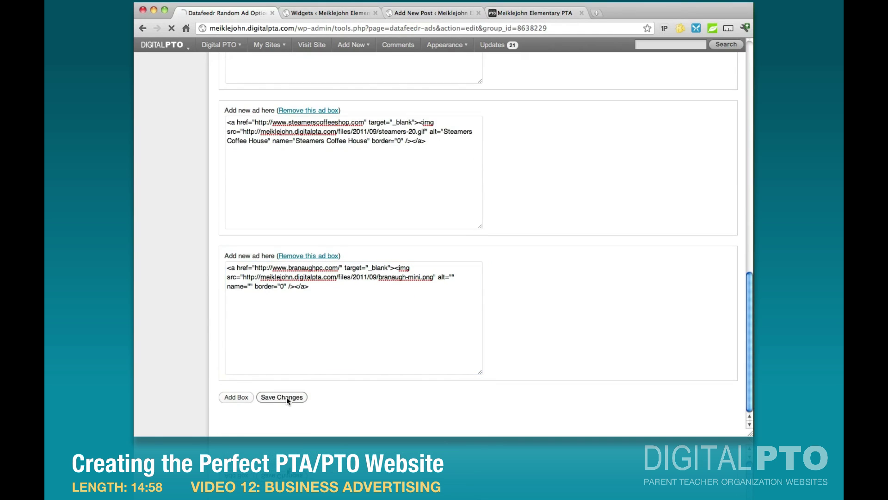
Step: Reload the school's home page several times and check how the sponsor ads rotate under the two news posts
click(535, 13)
click(171, 29)
scroll(227, 176, down, 3)
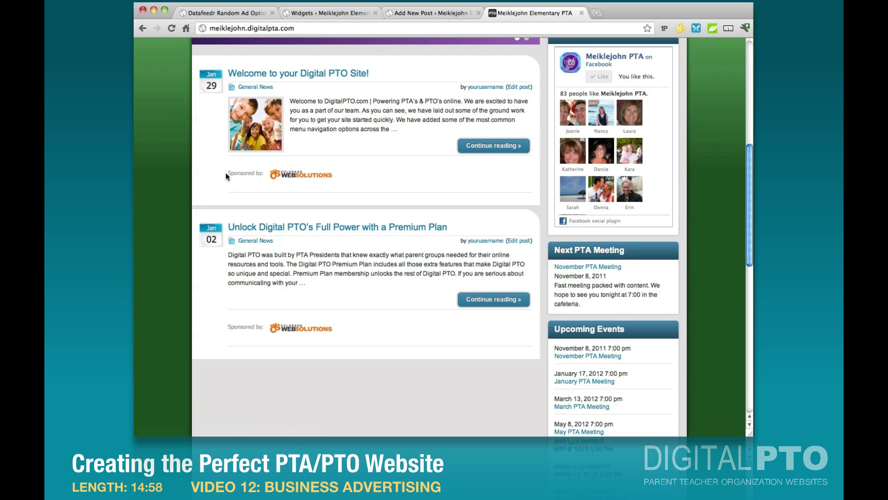
drag(226, 175, 266, 175)
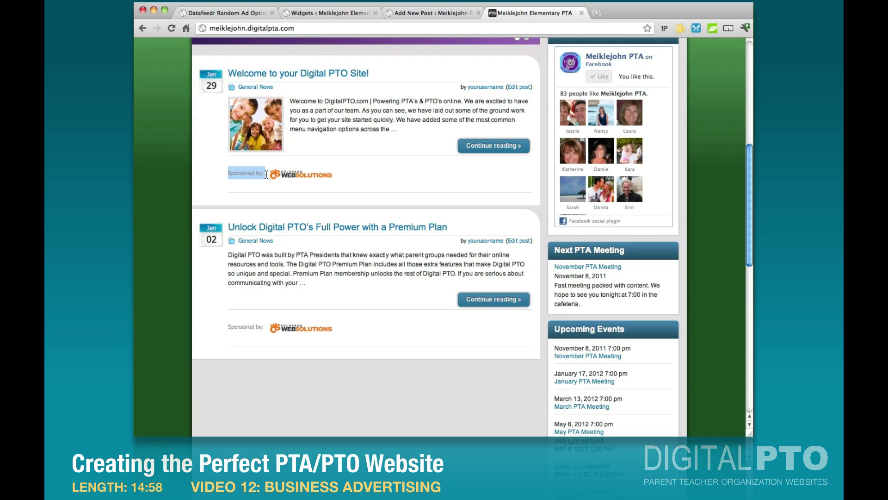
click(240, 202)
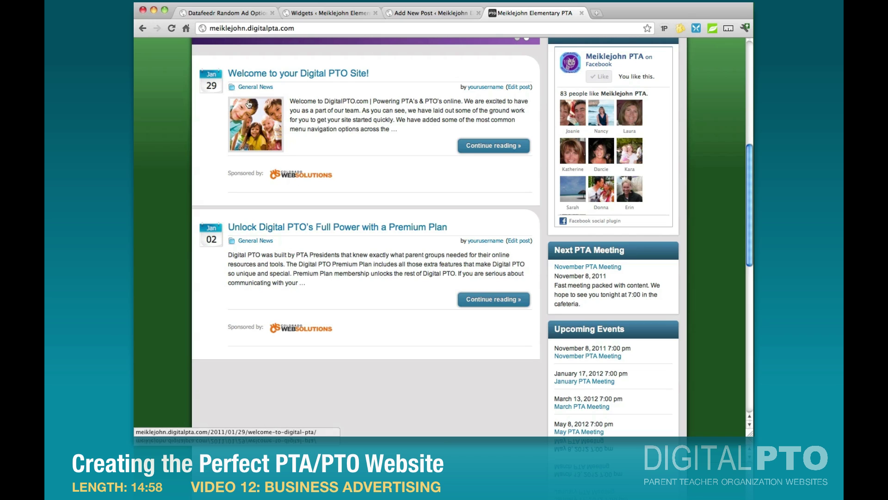
click(171, 29)
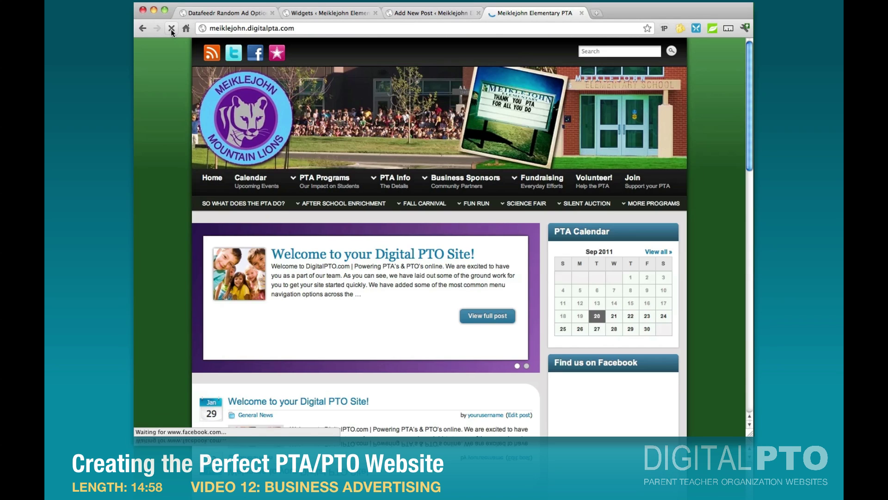
scroll(184, 69, up, 1)
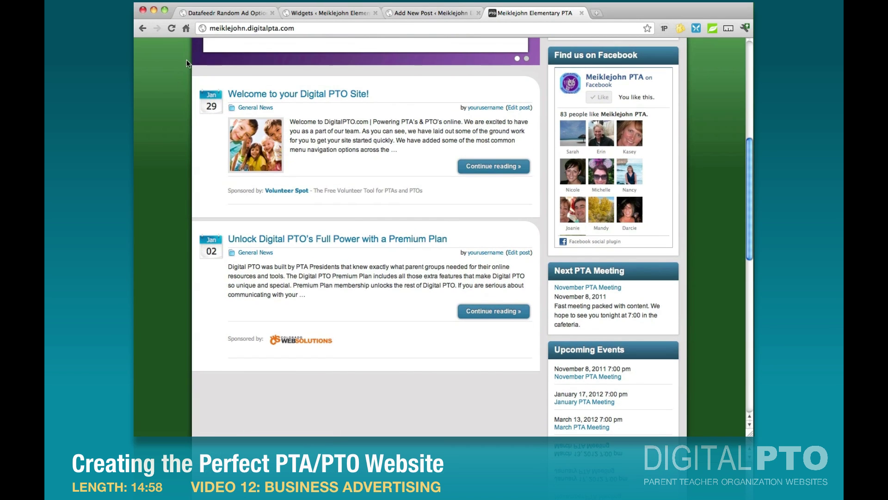
click(169, 28)
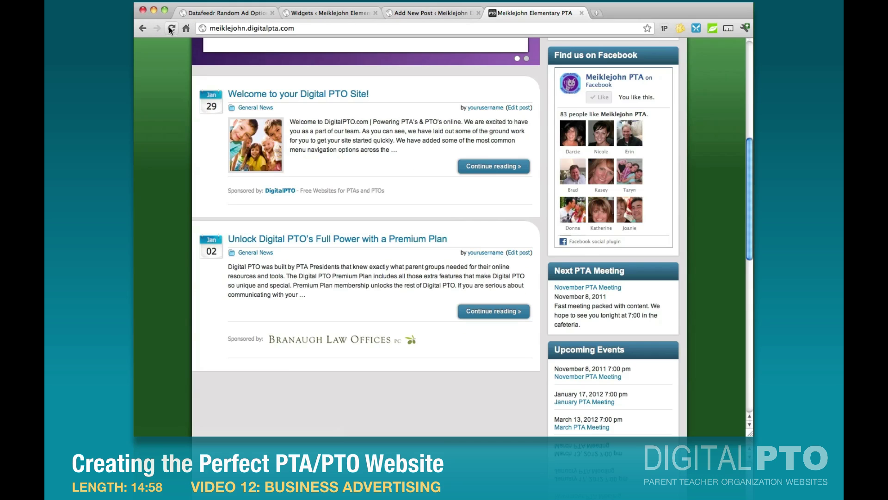
click(171, 28)
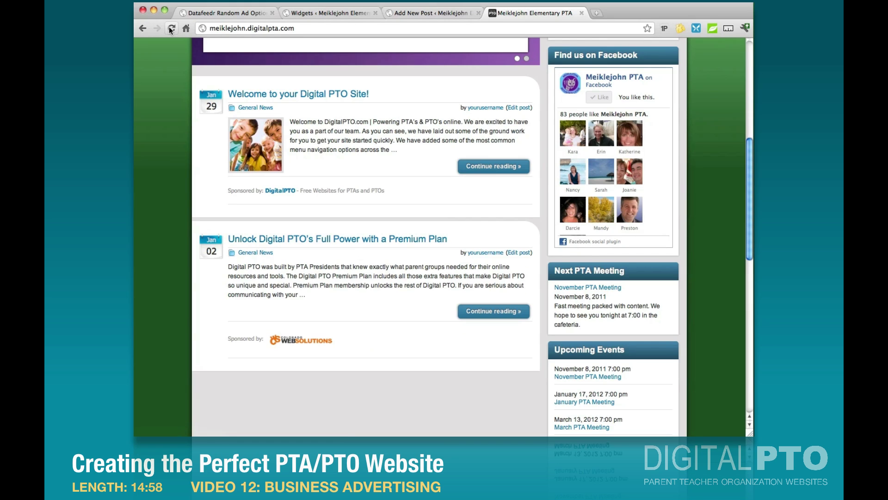
Step: Reopen the Tiny Sponsors ad group, review all its ad boxes and their previews, and save the group
click(225, 13)
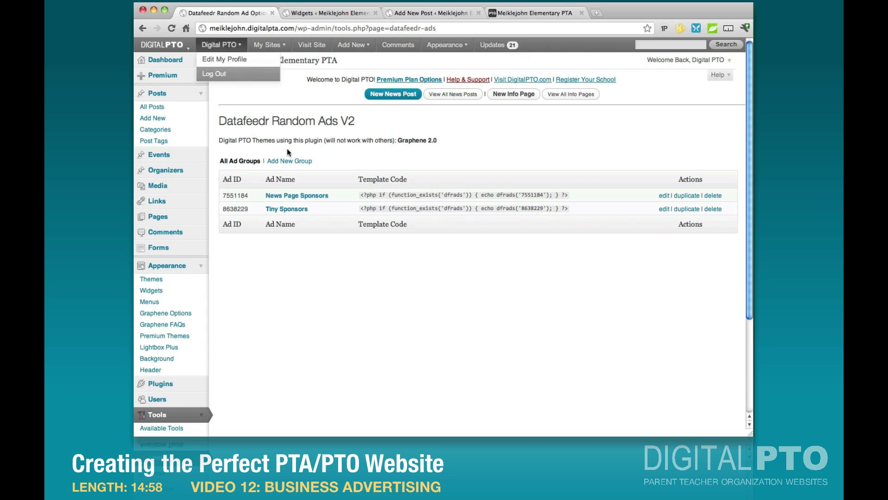
click(291, 209)
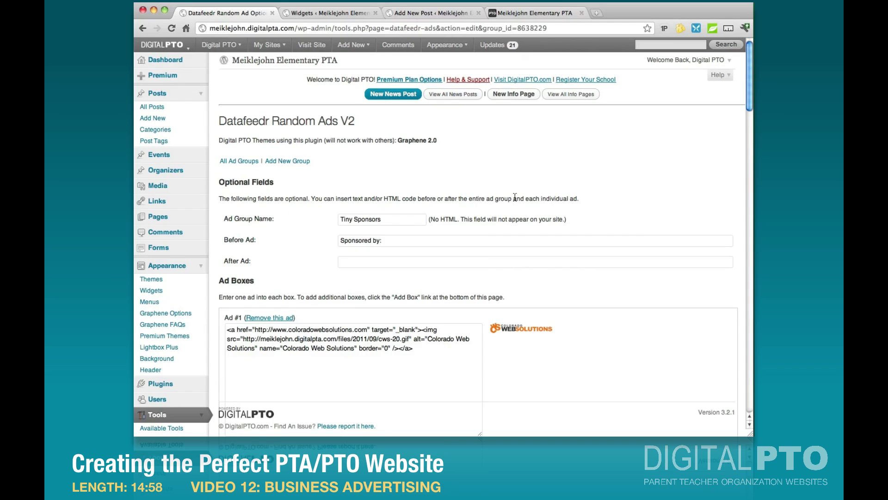
scroll(516, 197, down, 20)
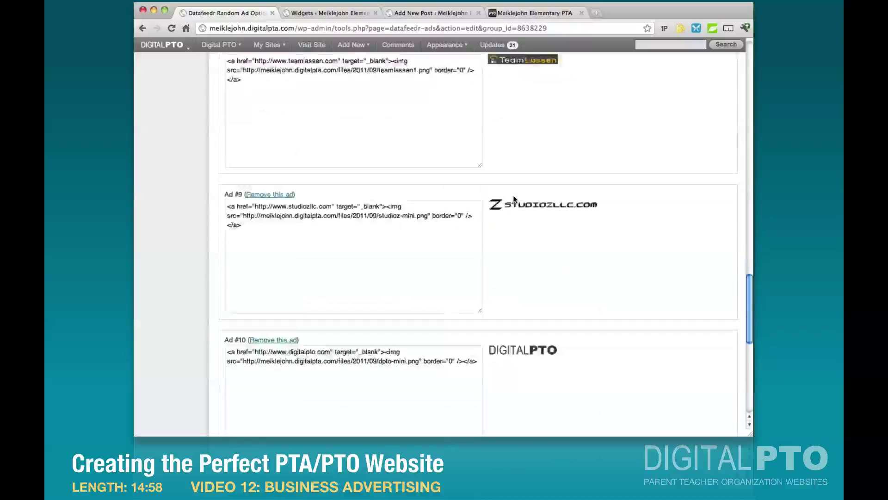
scroll(515, 199, down, 3)
scroll(513, 200, up, 20)
scroll(513, 200, down, 4)
scroll(512, 200, down, 20)
click(281, 396)
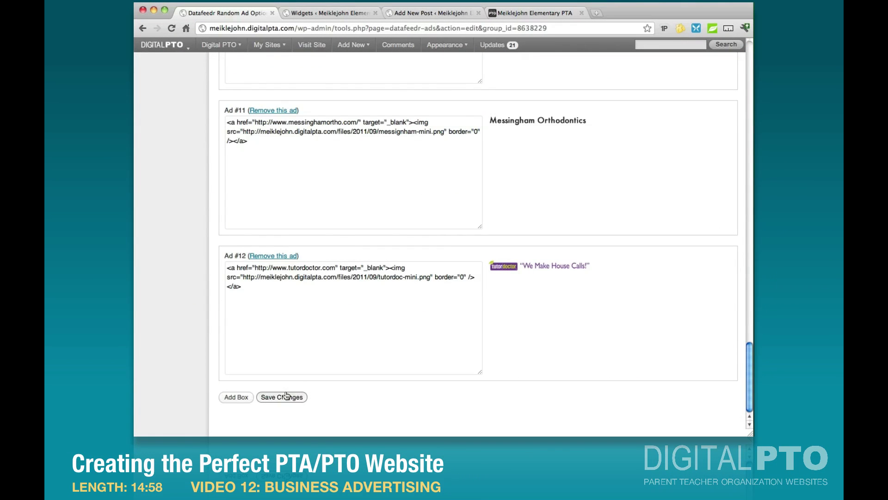
Step: Reload the home page and check the sponsor logos under both front-page posts
click(512, 15)
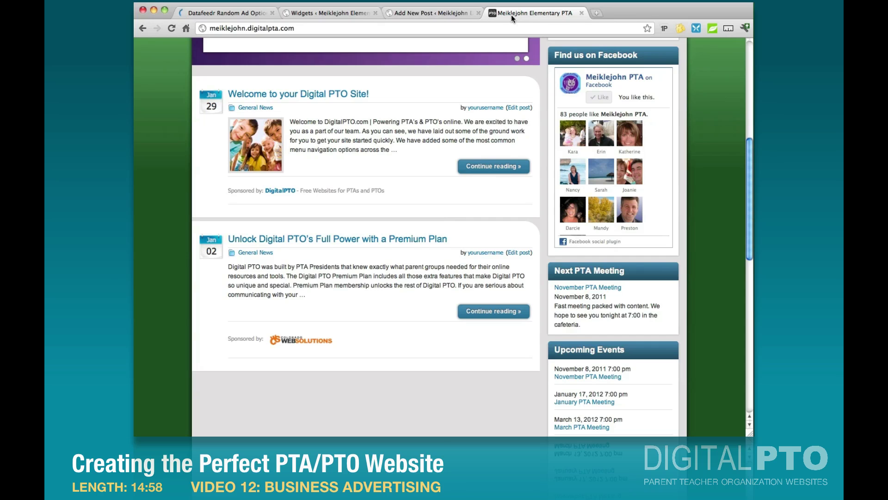
click(170, 29)
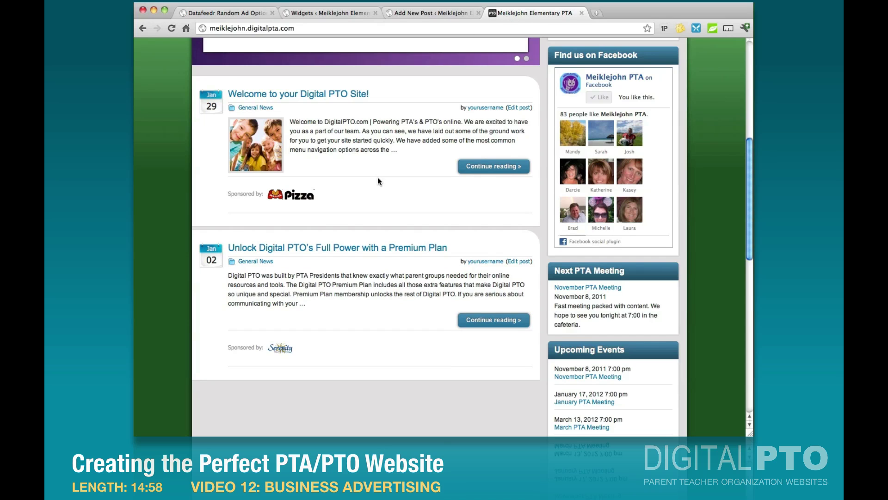
scroll(377, 177, down, 7)
Step: View the General News category archive and the Fundraising page to examine their post areas and sidebars
click(568, 302)
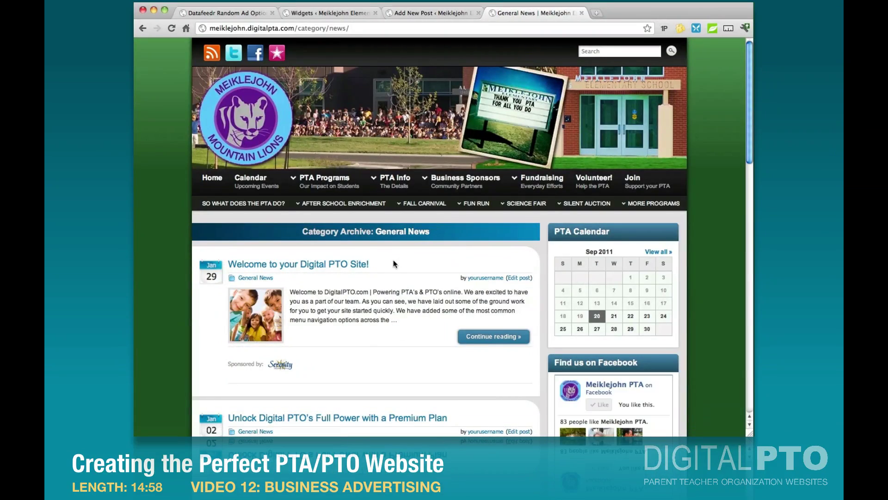
scroll(395, 259, down, 7)
click(603, 256)
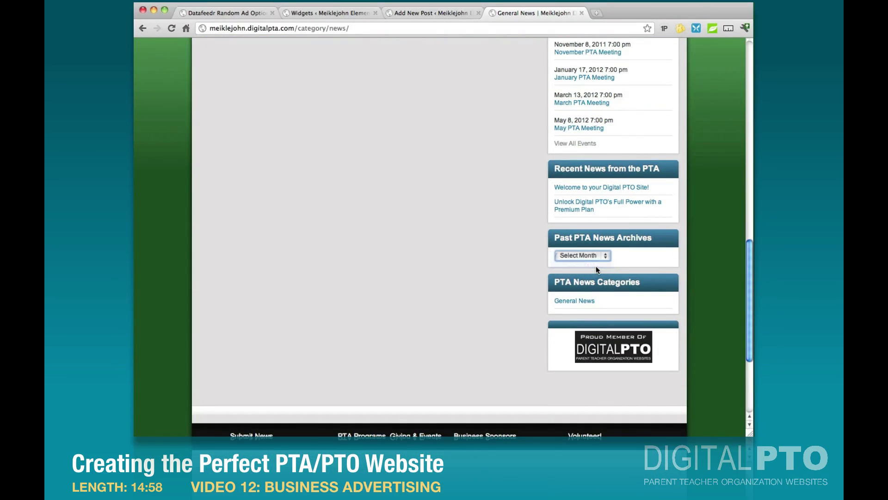
click(596, 265)
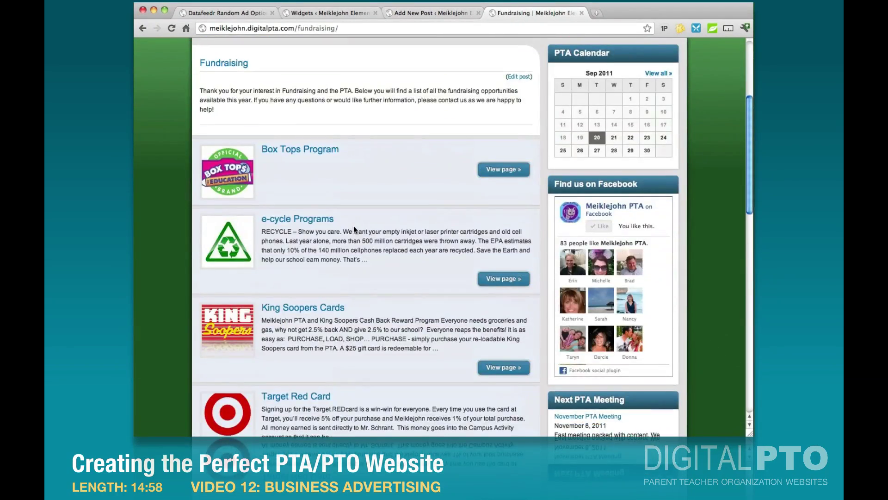
scroll(354, 226, up, 3)
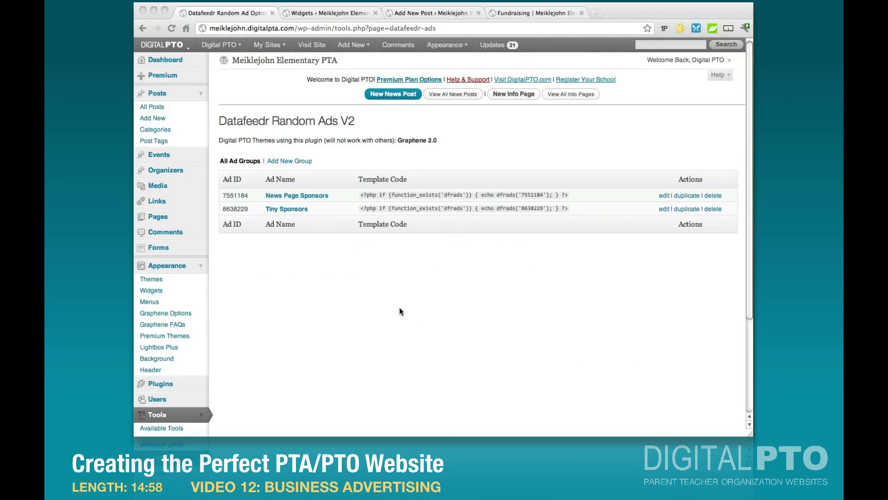
Step: Start a new ad group named Sidebar Ads whose first ad shows ad-joinpta.png with border 0, linked to /join/
click(292, 160)
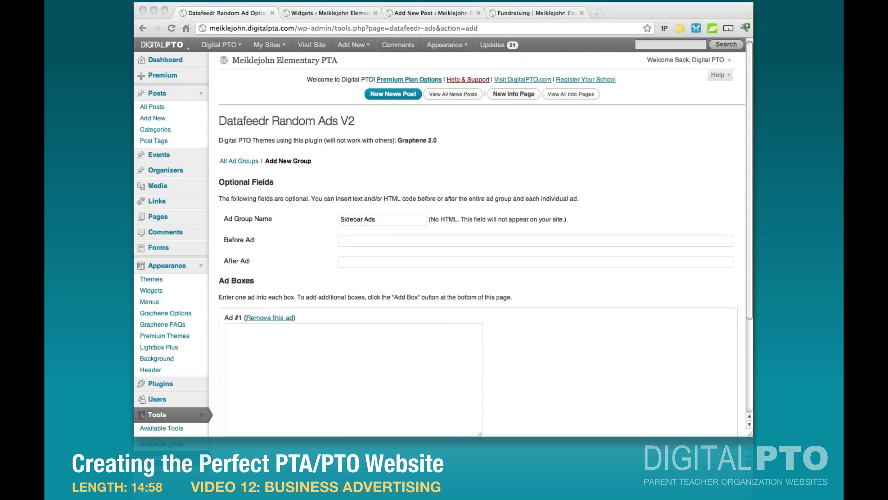
click(296, 221)
scroll(296, 221, down, 5)
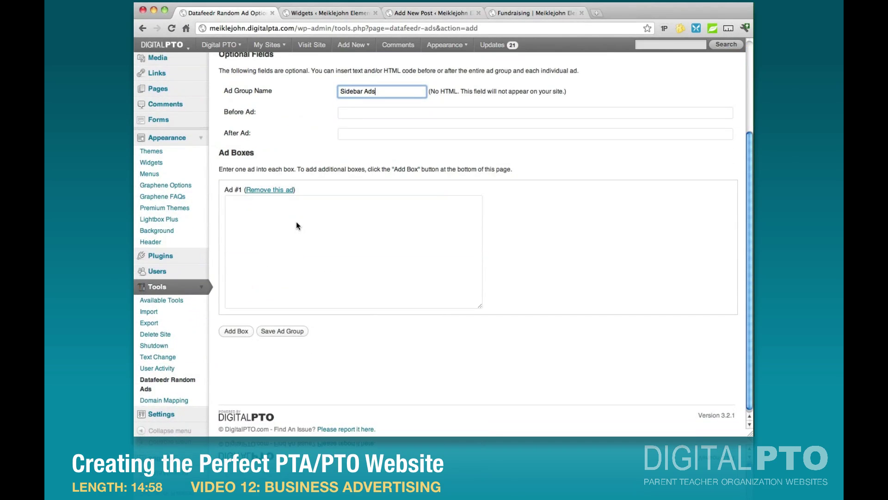
click(519, 235)
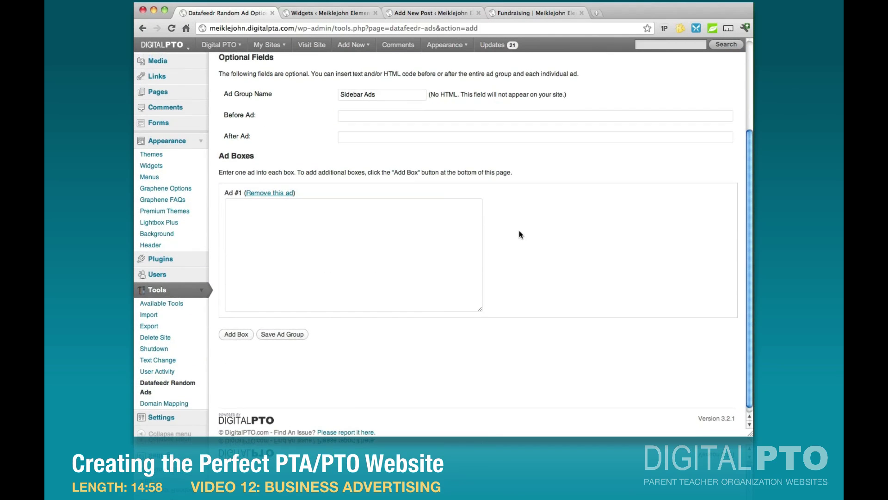
scroll(519, 234, up, 3)
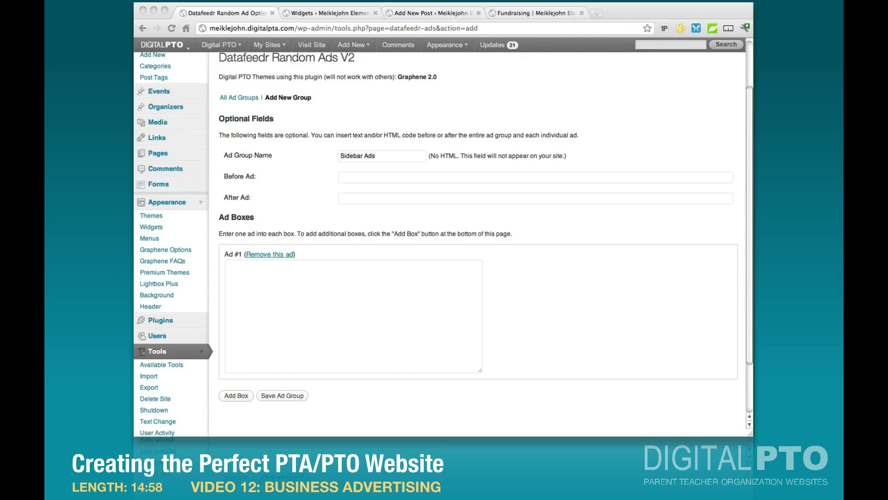
click(301, 280)
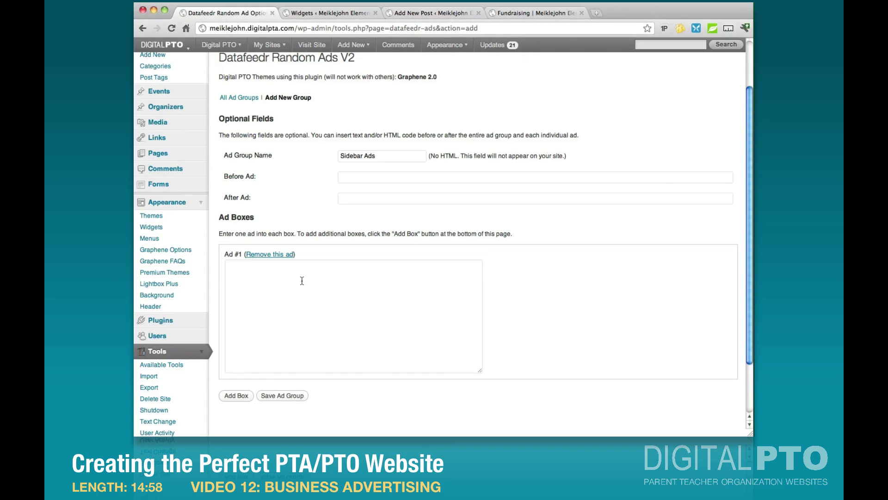
text(<a href="/join/"><img src="http://meiklejohn.digitalpta.com/files/2011/09/ad-joinpta.png" border="0" /></a>)
Step: Add a second ad box with HTML showing ad-nextmeeting.png, border 0, linked to /events/category/pta-meetings/upcoming/
click(236, 394)
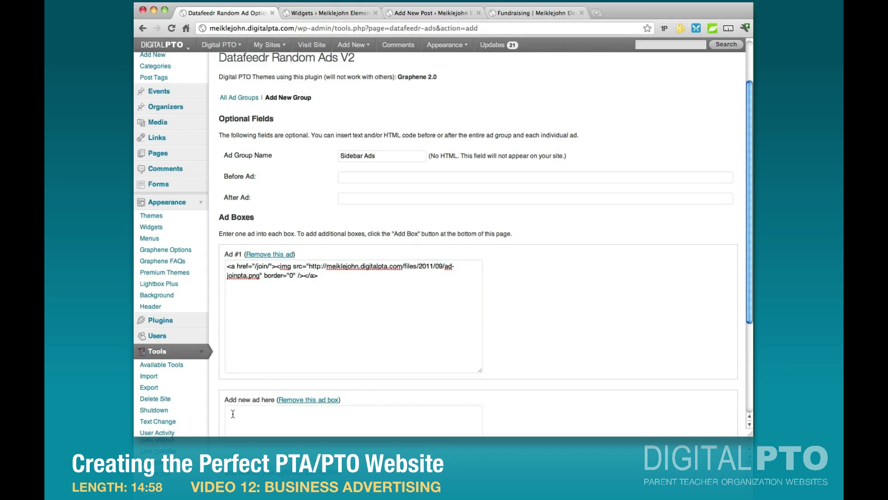
text(<a href="/events/category/pta-meetings/upcoming/"><img src="http://meiklejohn.digitalpta.com/files/2011/09/ad-nextmeeting.png" border="0" /></a>)
scroll(249, 340, down, 5)
scroll(249, 340, down, 2)
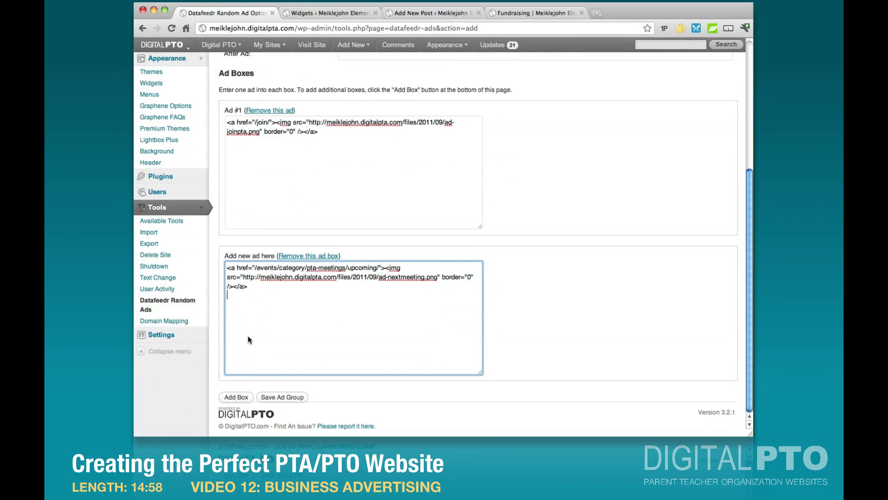
Step: Add a third ad box showing ad-youradhere.png, border 0, linked to /business-sponsors/business-sponsorship-info/, and save the Sidebar Ads group
click(236, 397)
text(<a href="/business-sponsors/business-sponsorship-info/"><img src="http://meiklejohn.digitalpta.com/files/2011/09/ad-youradhere.png" border="0" /></a>)
scroll(232, 398, down, 4)
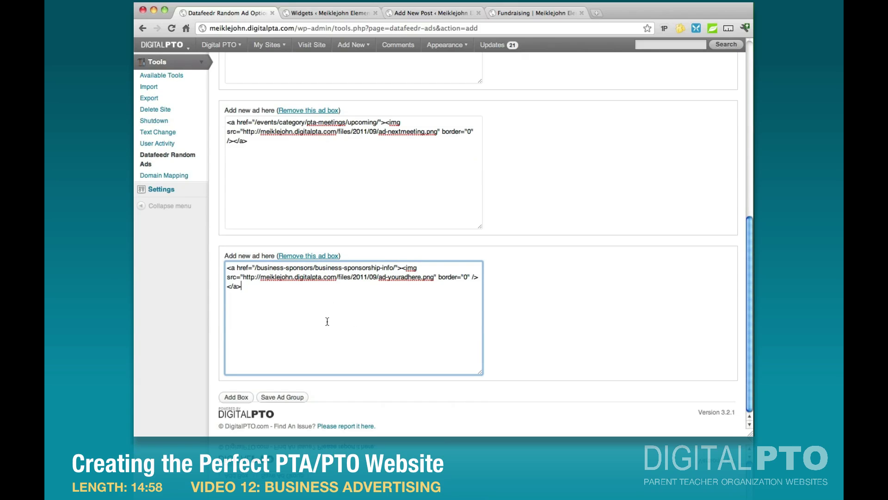
click(285, 398)
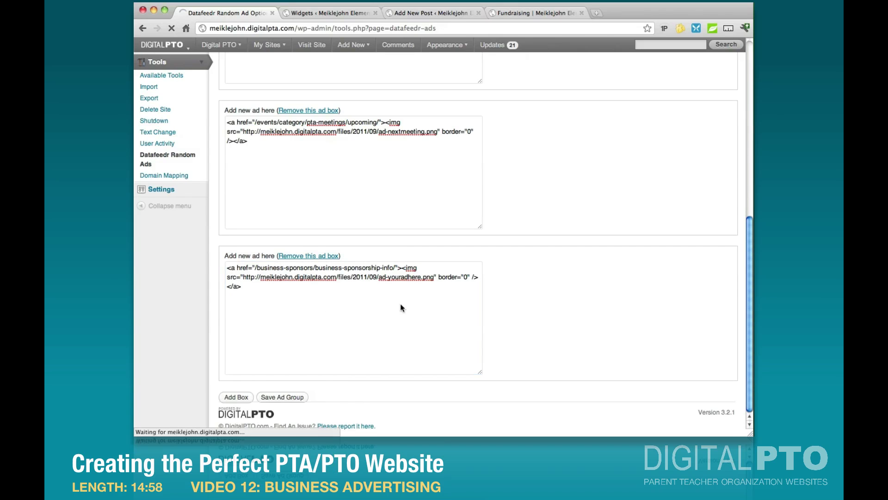
Step: Reopen the Sidebar Ads group and review the image previews of its three ads
click(285, 223)
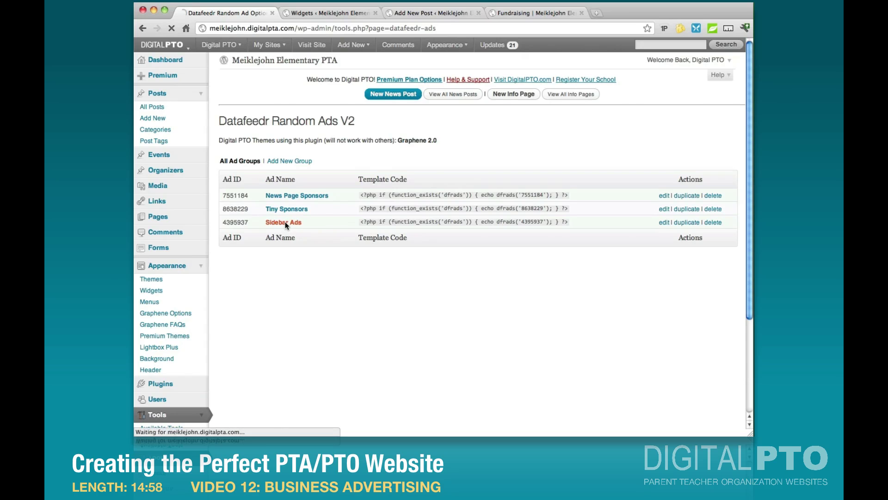
scroll(559, 269, down, 4)
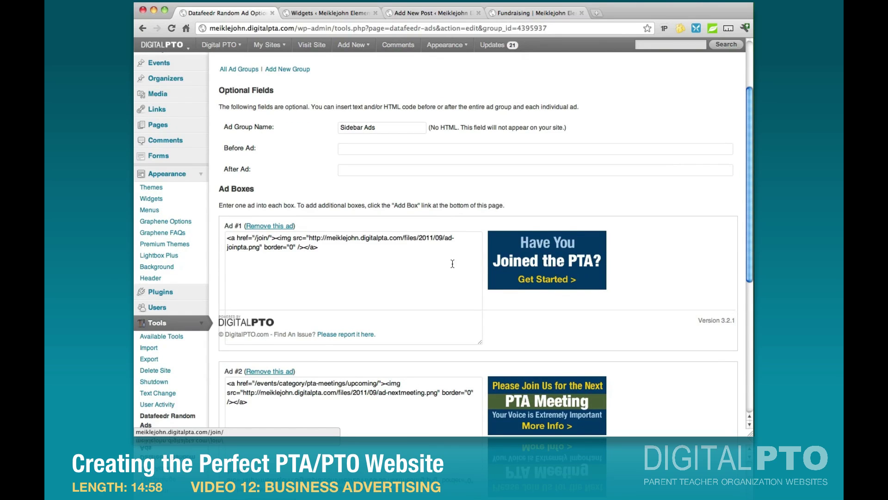
scroll(451, 262, down, 5)
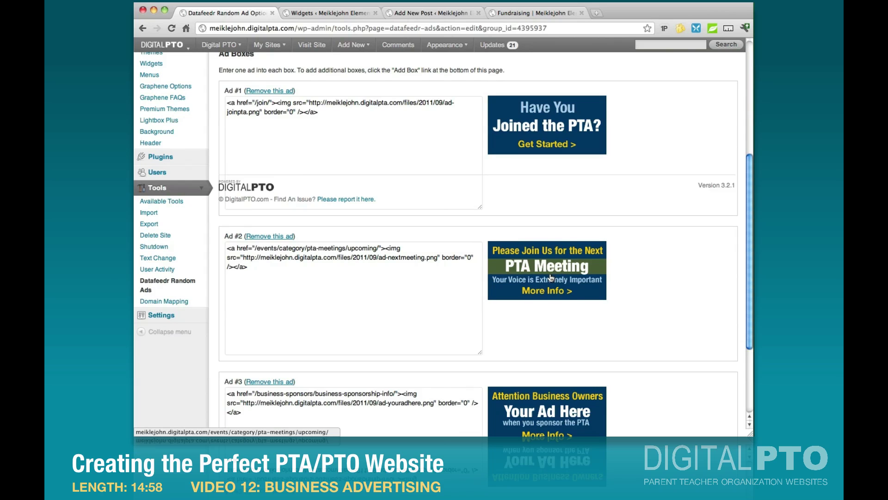
scroll(550, 277, down, 5)
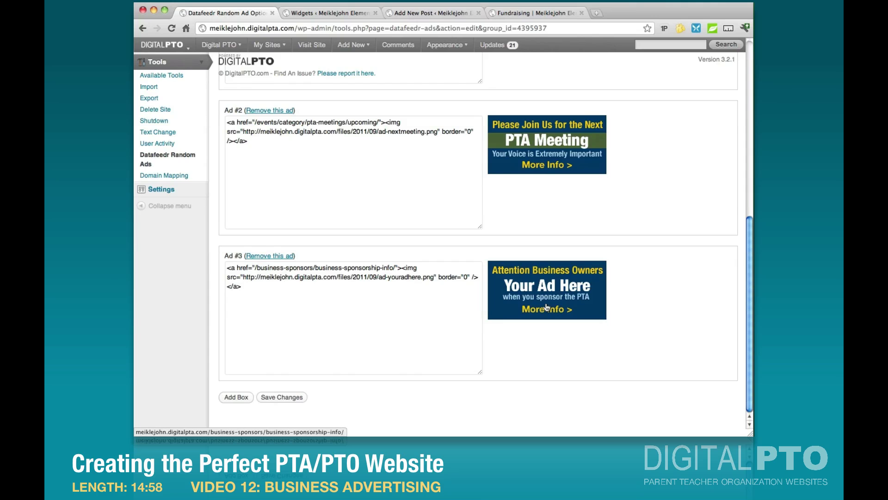
scroll(546, 308, up, 15)
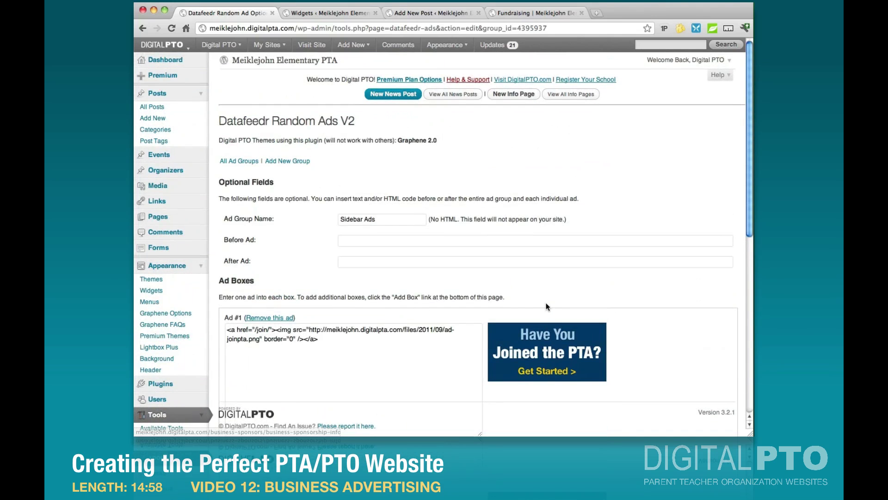
Step: Add a Datafeedr Random Ads widget below the PTA Calendar in the Sidebar Widget Area, assign the Sidebar Ads group and save it
click(309, 15)
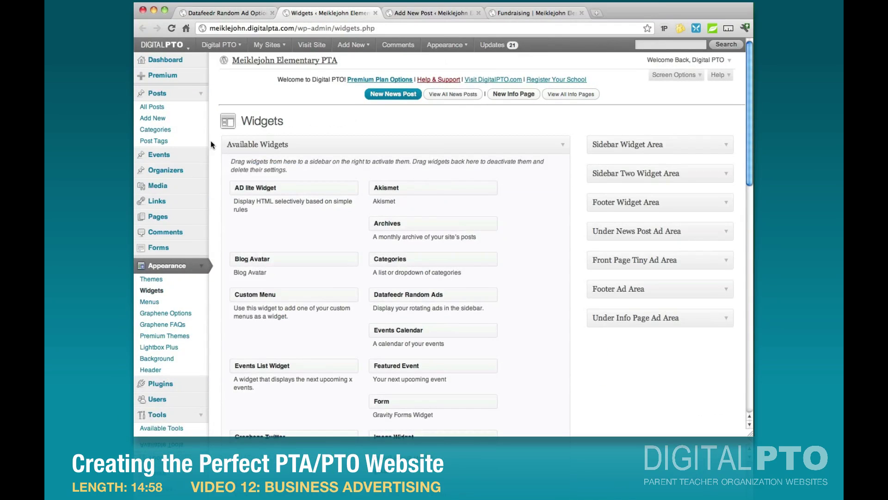
click(151, 291)
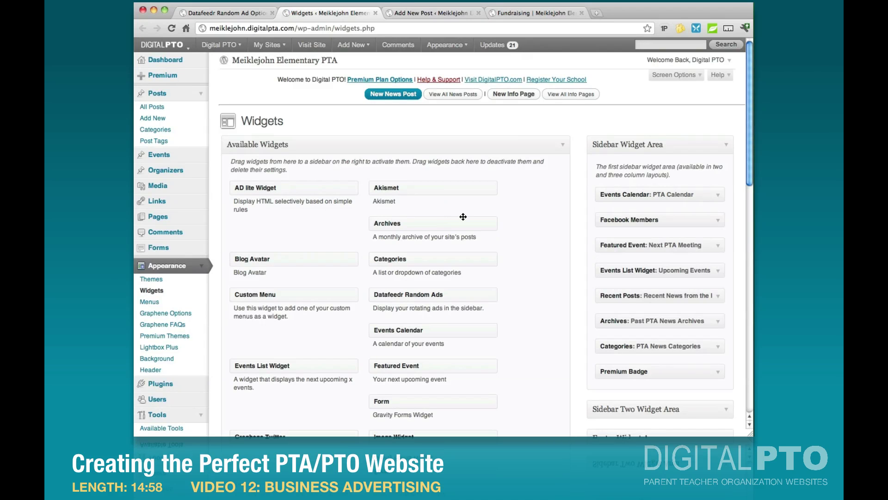
click(726, 145)
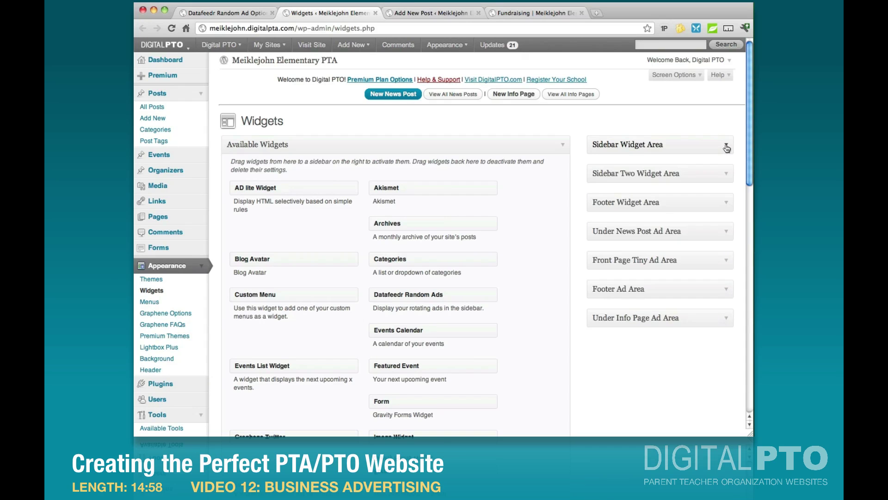
click(726, 147)
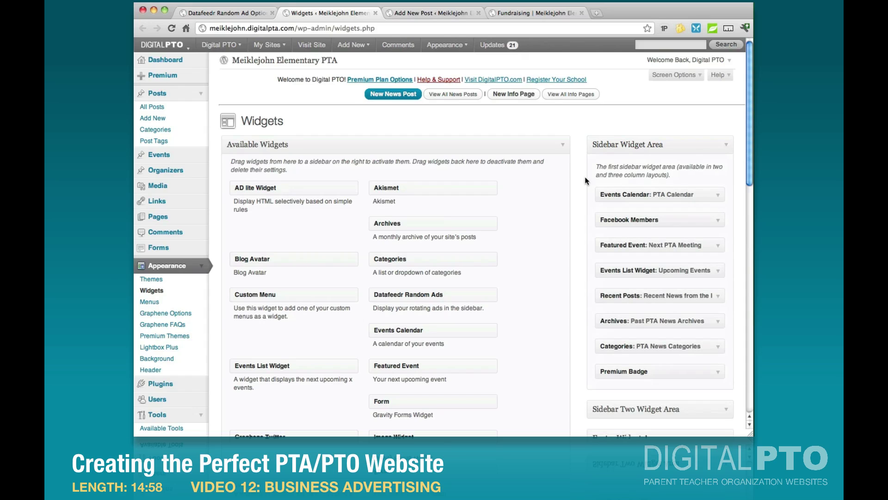
drag(405, 295, 632, 214)
click(637, 273)
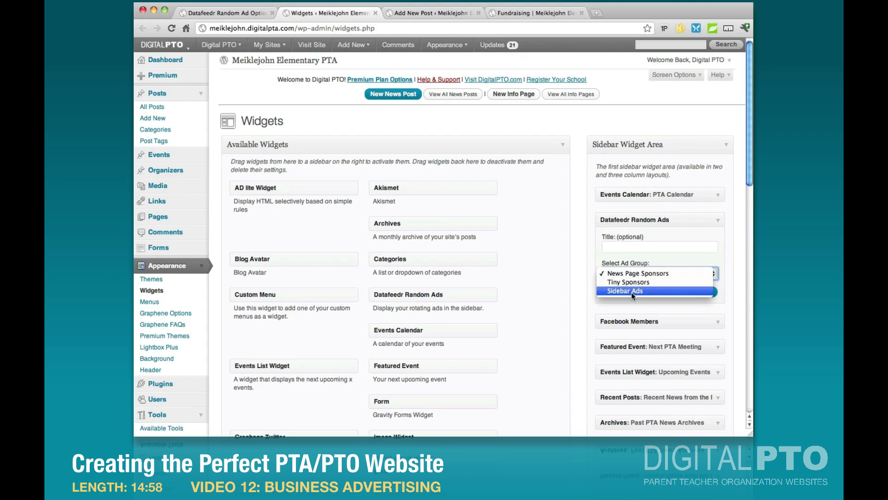
click(631, 292)
click(700, 292)
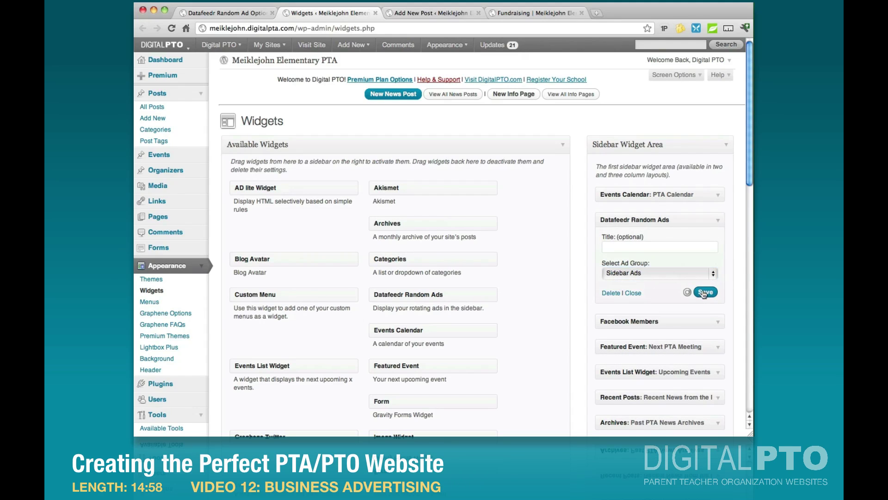
Step: Check the sidebar ad on the public home page and follow the Your Ad Here banner to inspect its linked page address
click(515, 14)
click(212, 144)
scroll(323, 226, down, 5)
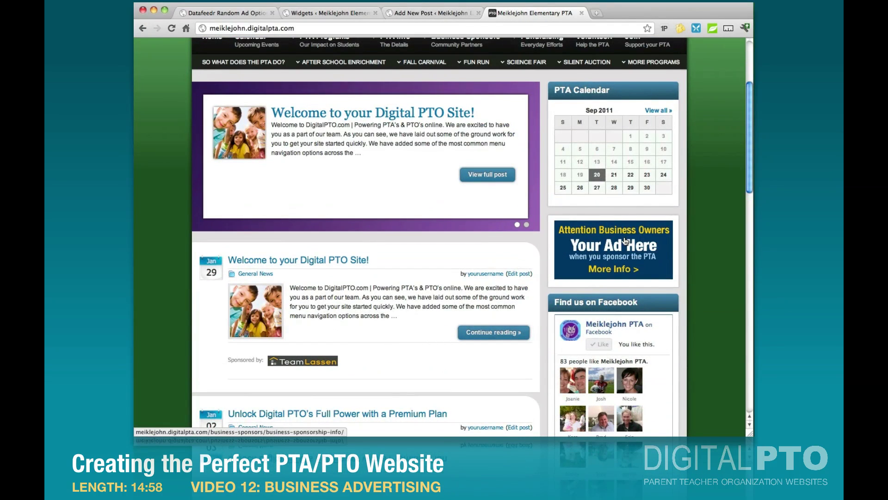
click(621, 245)
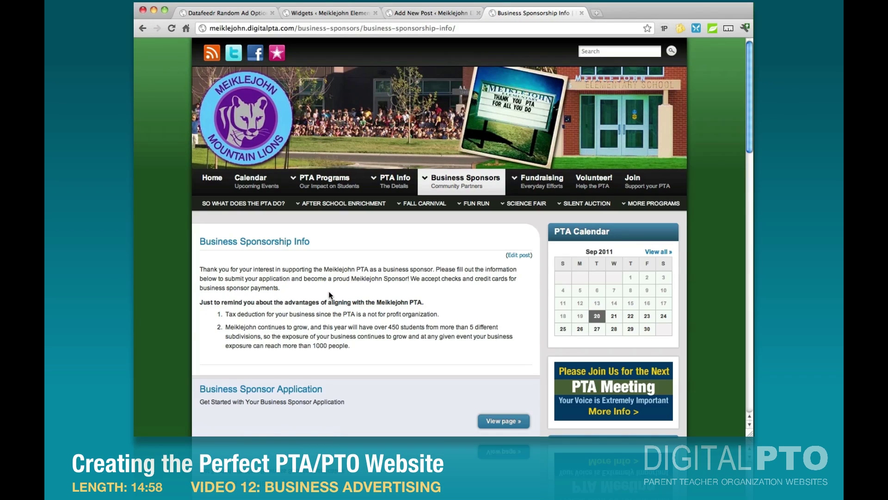
click(460, 28)
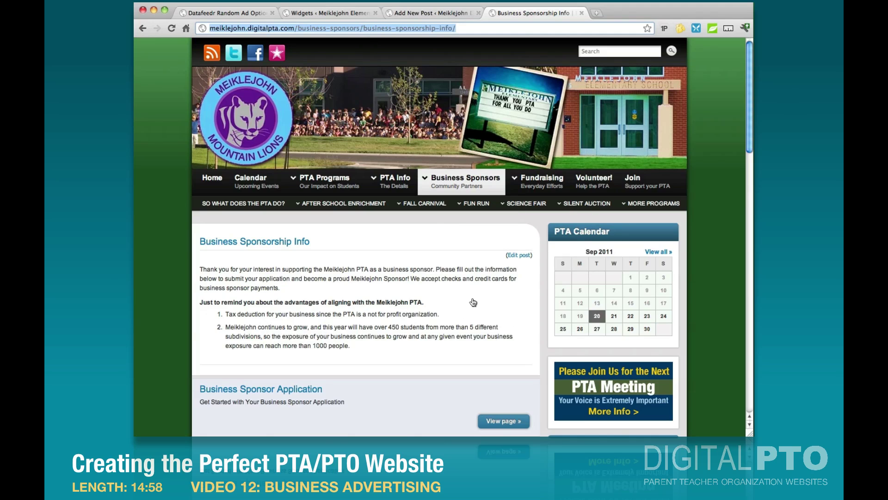
Step: Find the November 2011 PTA meeting in the site's events calendar and open its PTA Meetings category
click(605, 410)
click(241, 157)
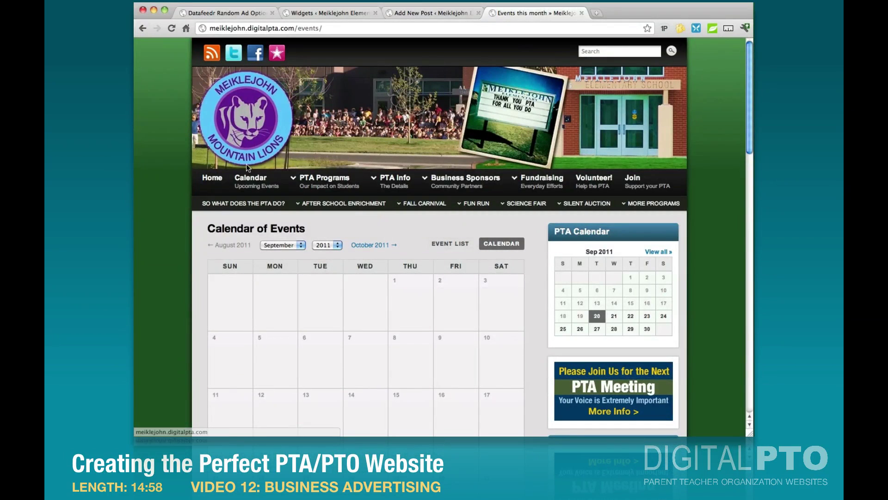
scroll(361, 261, down, 5)
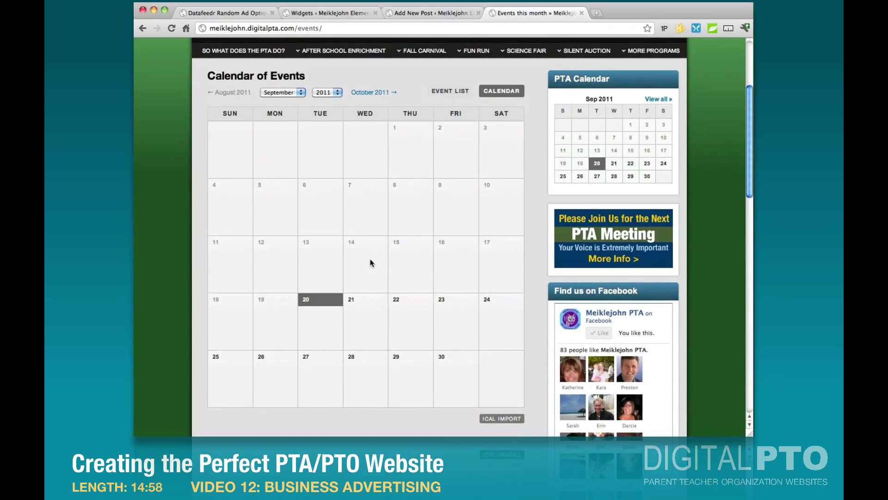
click(370, 93)
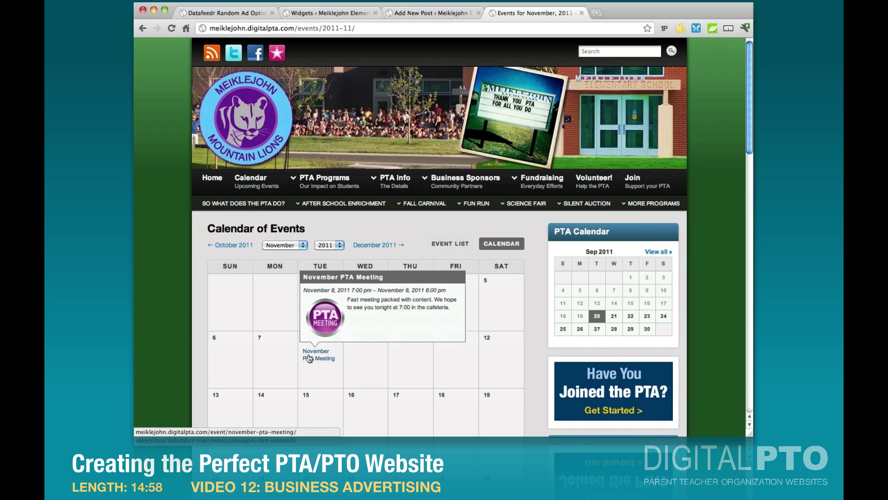
click(318, 355)
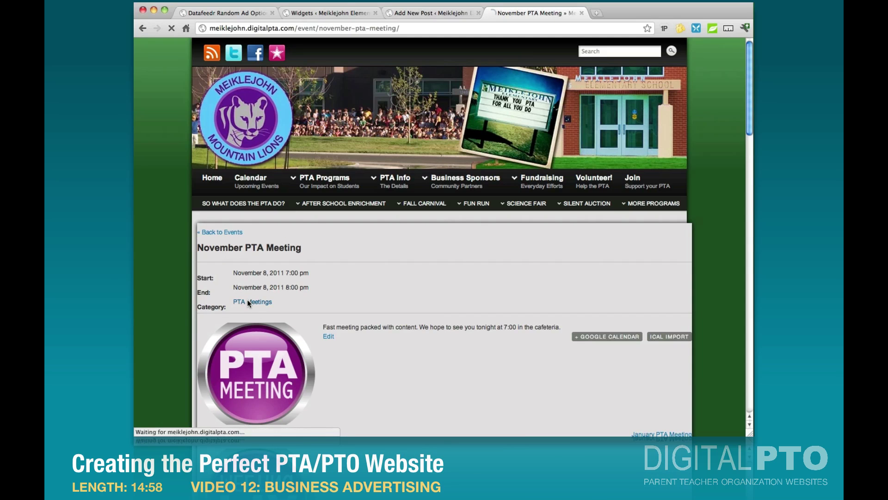
click(248, 302)
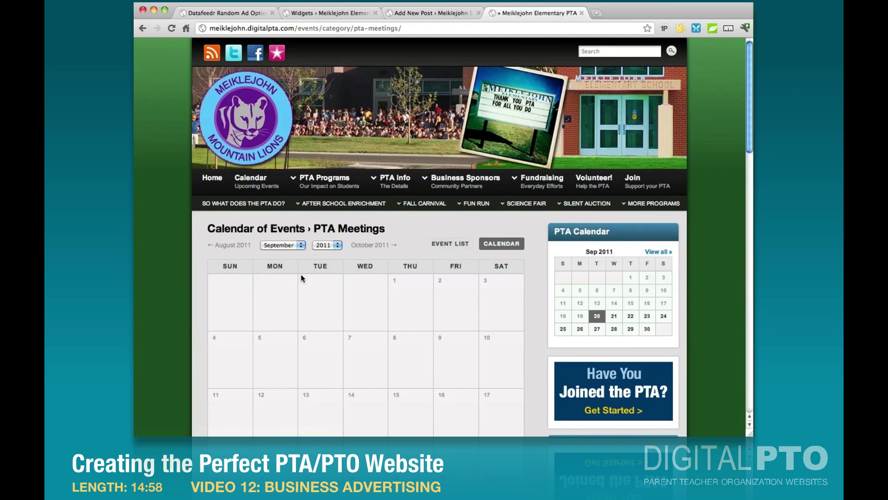
Step: Review the PTA Meetings category as an event list, including its page address, and return to the site's home page
scroll(328, 313, down, 3)
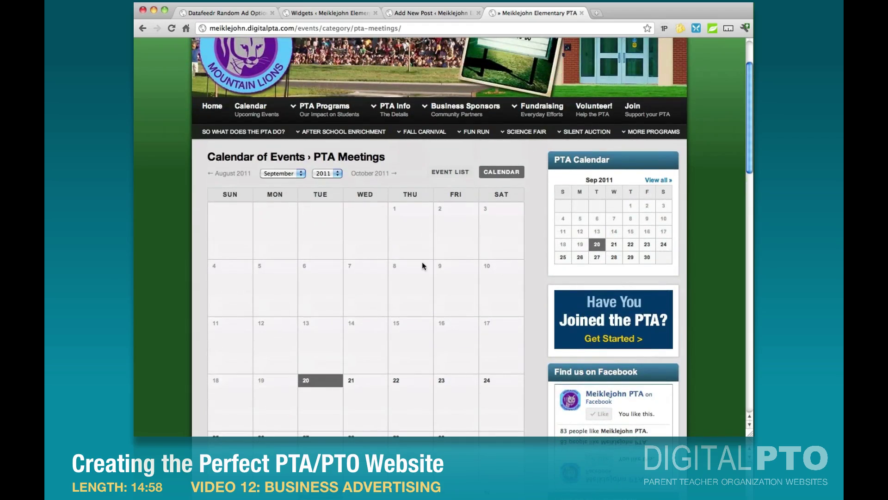
click(454, 178)
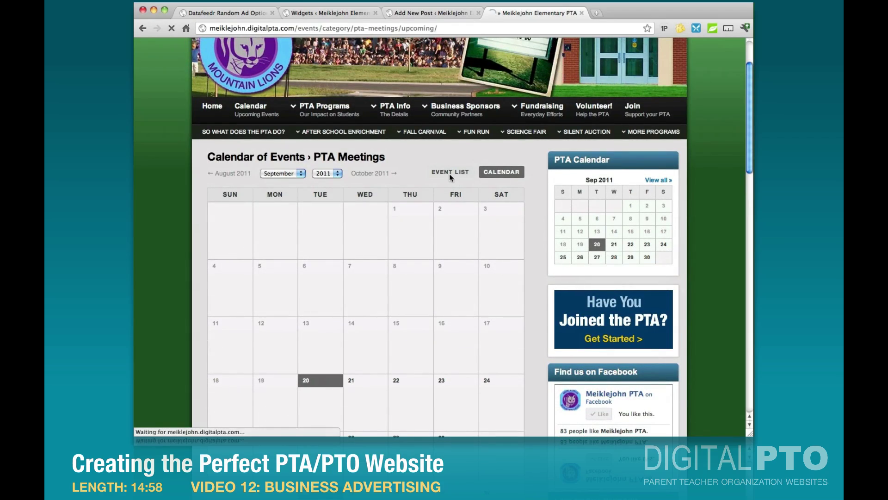
scroll(332, 301, down, 10)
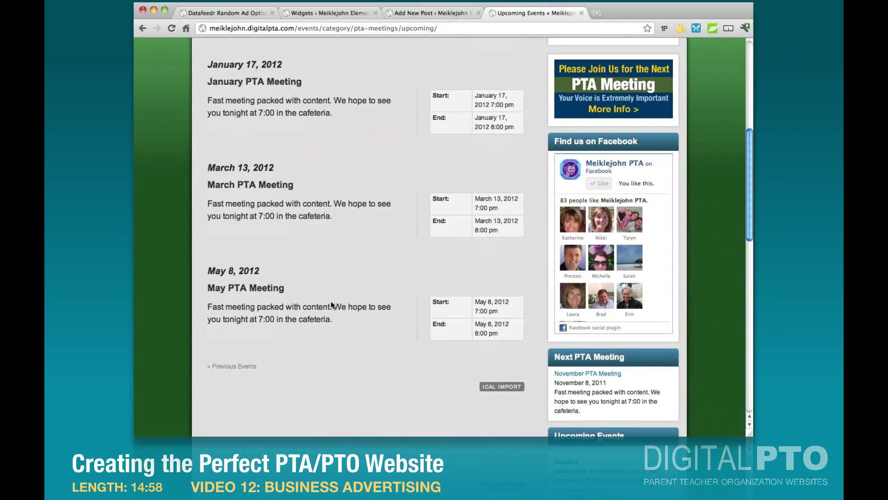
scroll(331, 300, up, 10)
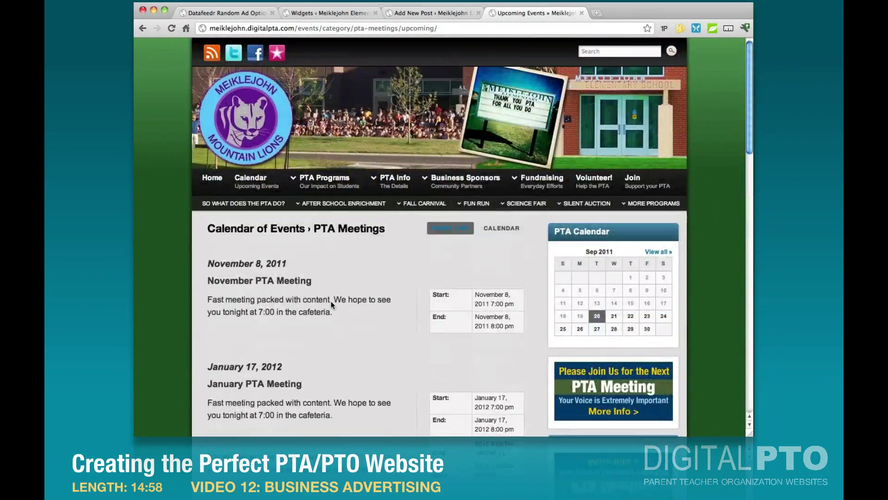
click(448, 29)
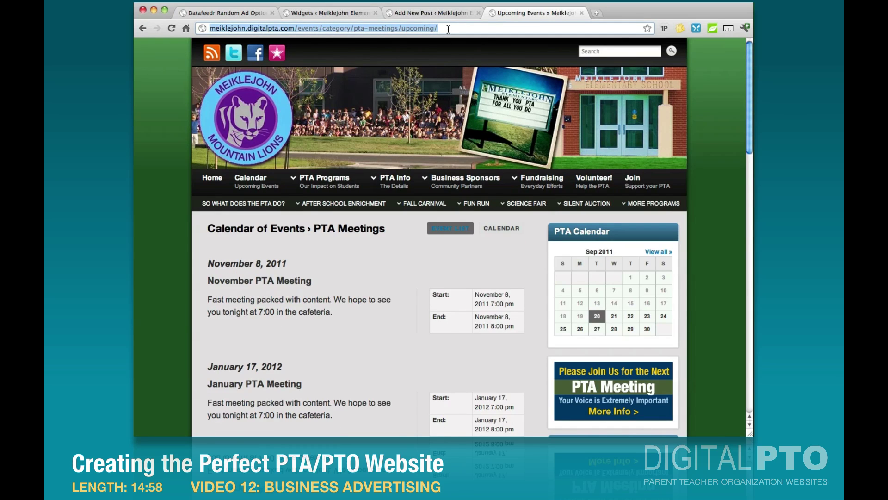
click(255, 141)
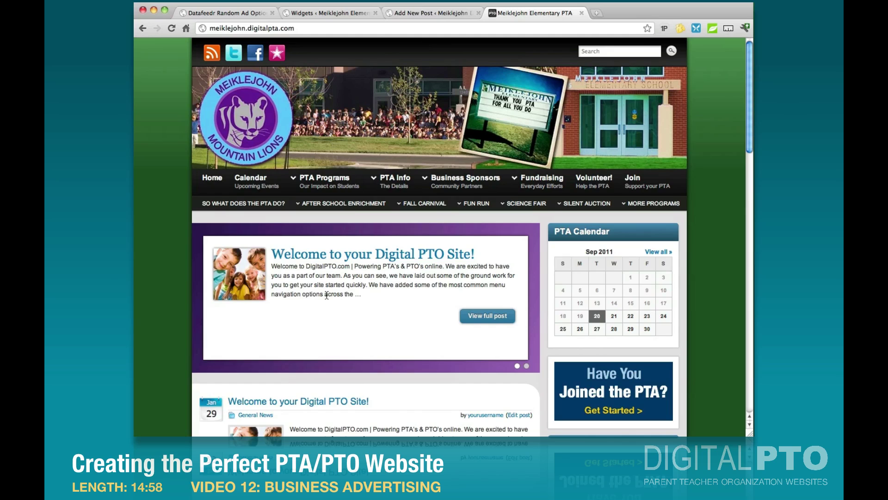